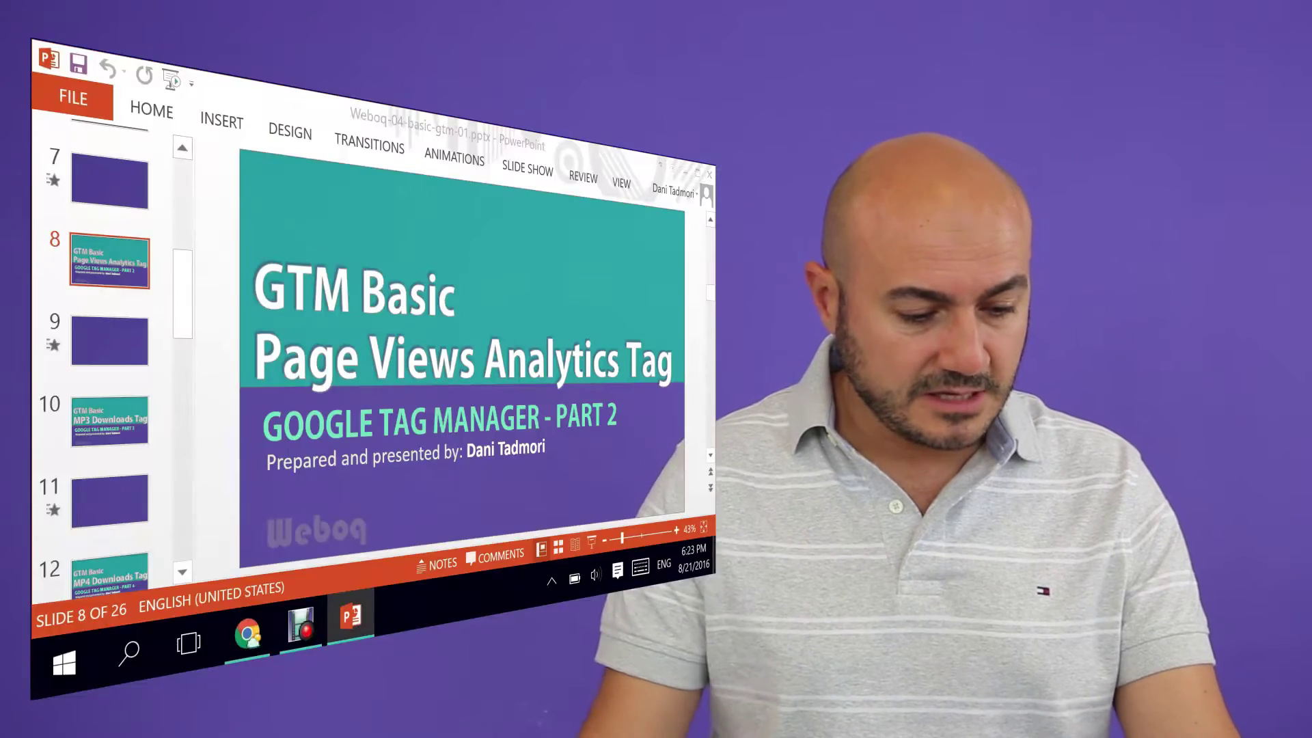
Start a new Analytics website property named New Soon with URL newsoon.com.
left_click(248, 634)
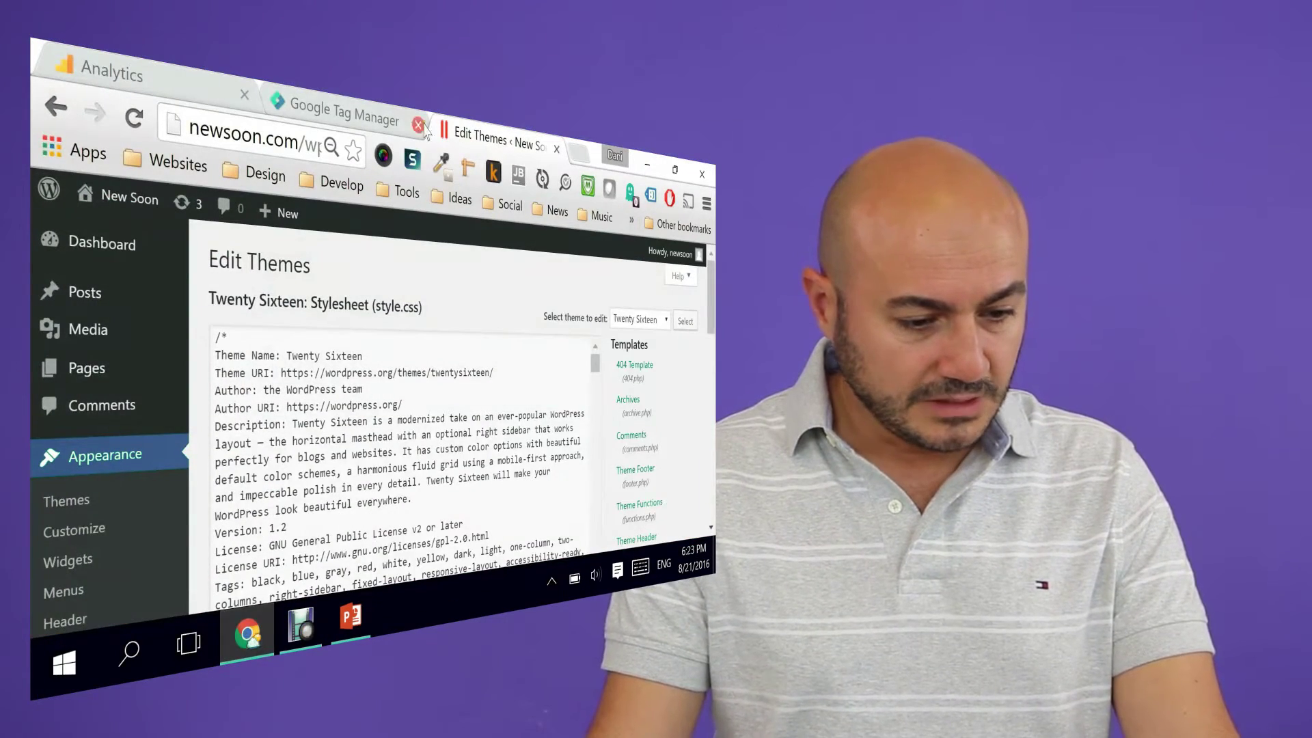
left_click(199, 90)
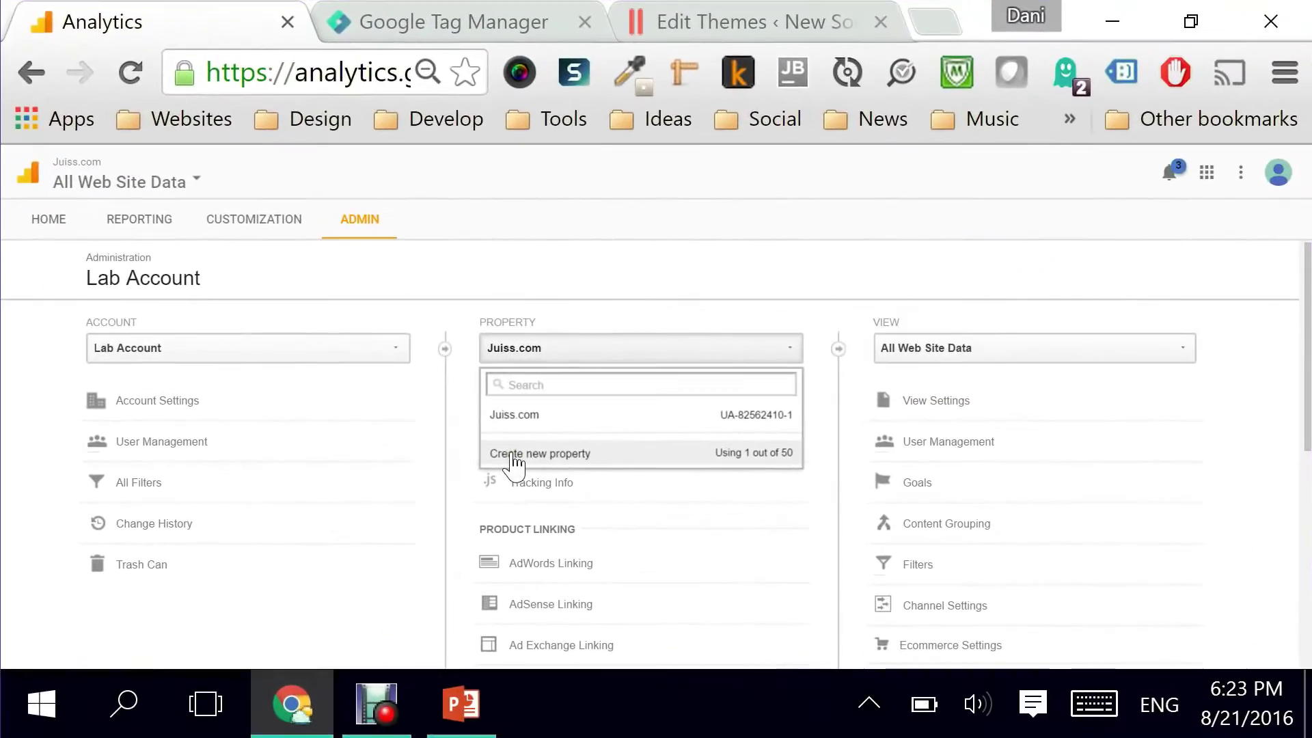
left_click(547, 454)
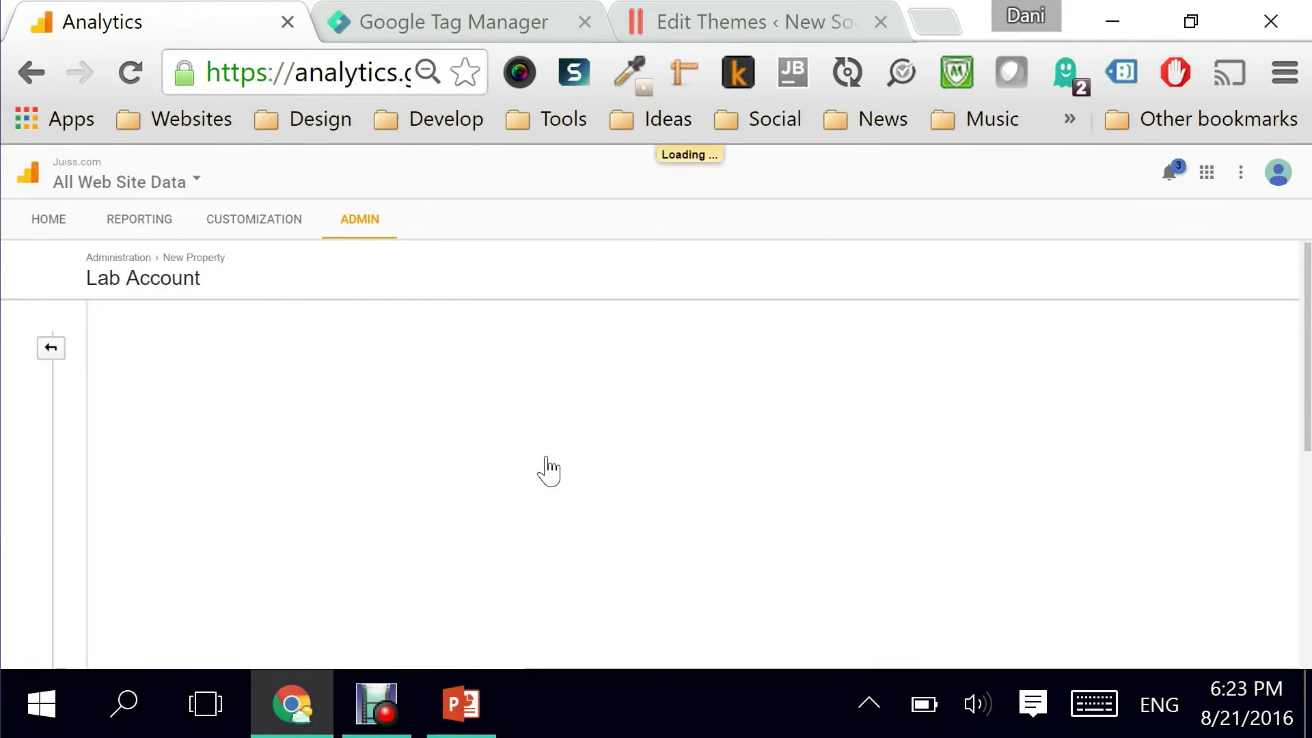
scroll(451, 369, "down", 2)
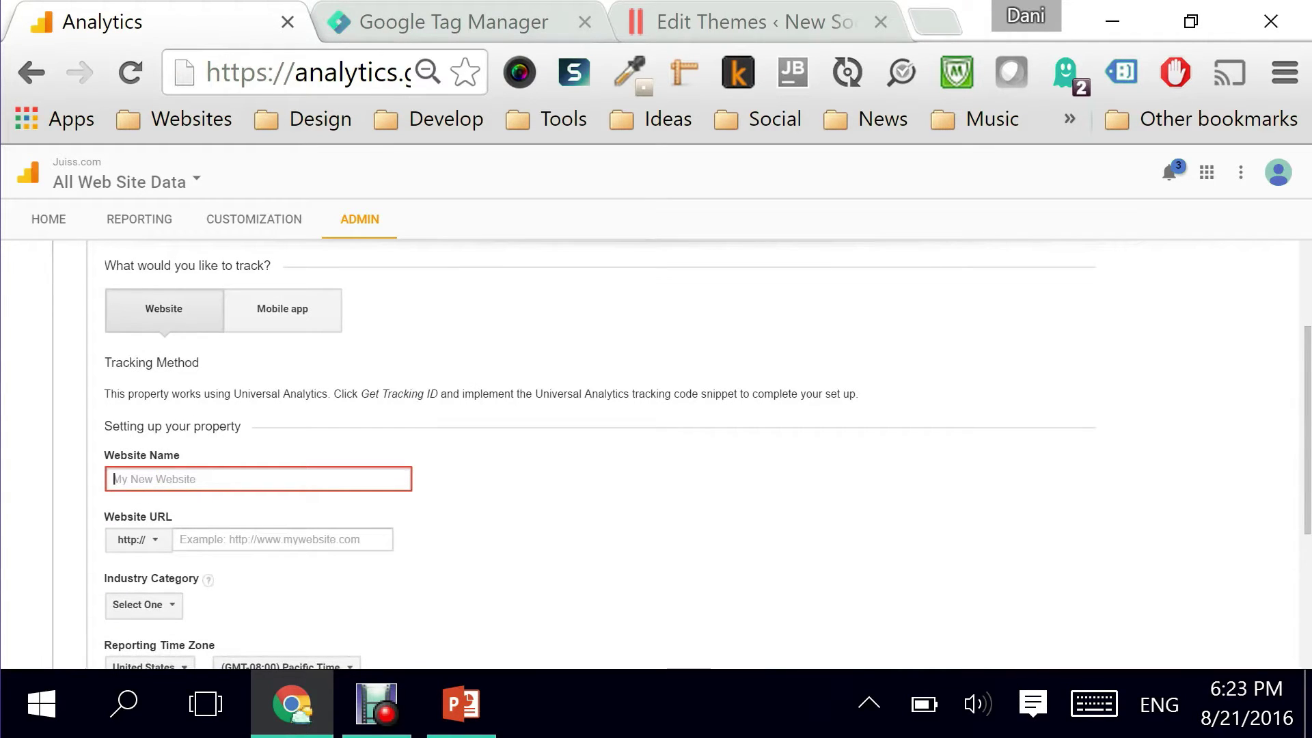
type("New Soon")
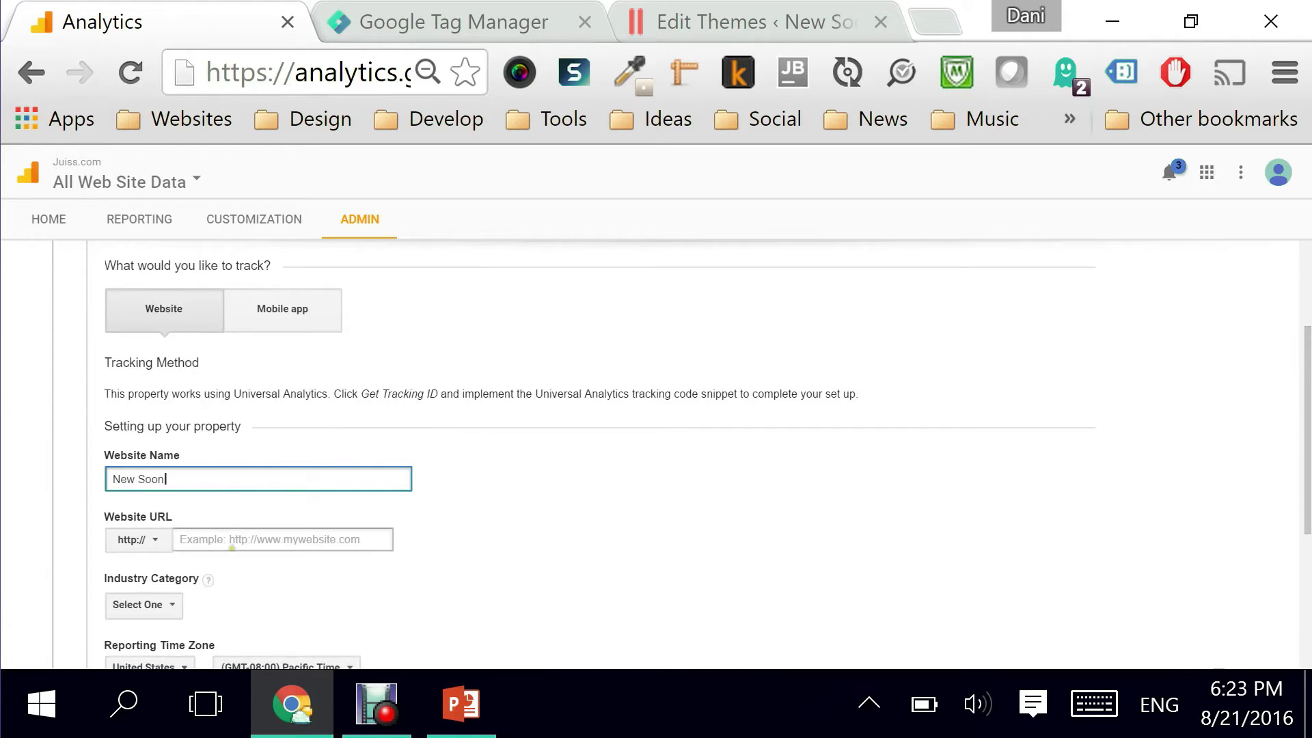
key("Tab")
type("new")
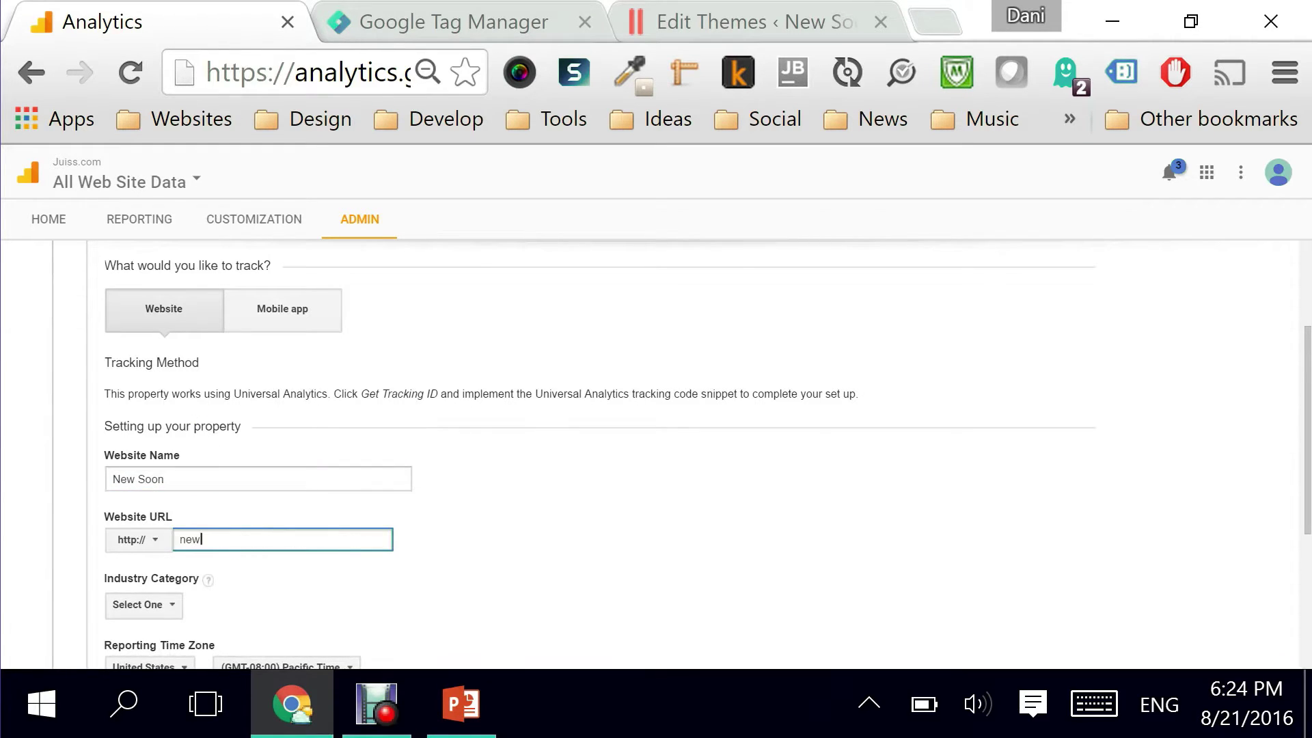
type("soon.com")
Set the property's industry category to News and create it to get the tracking ID.
scroll(477, 527, "down", 3)
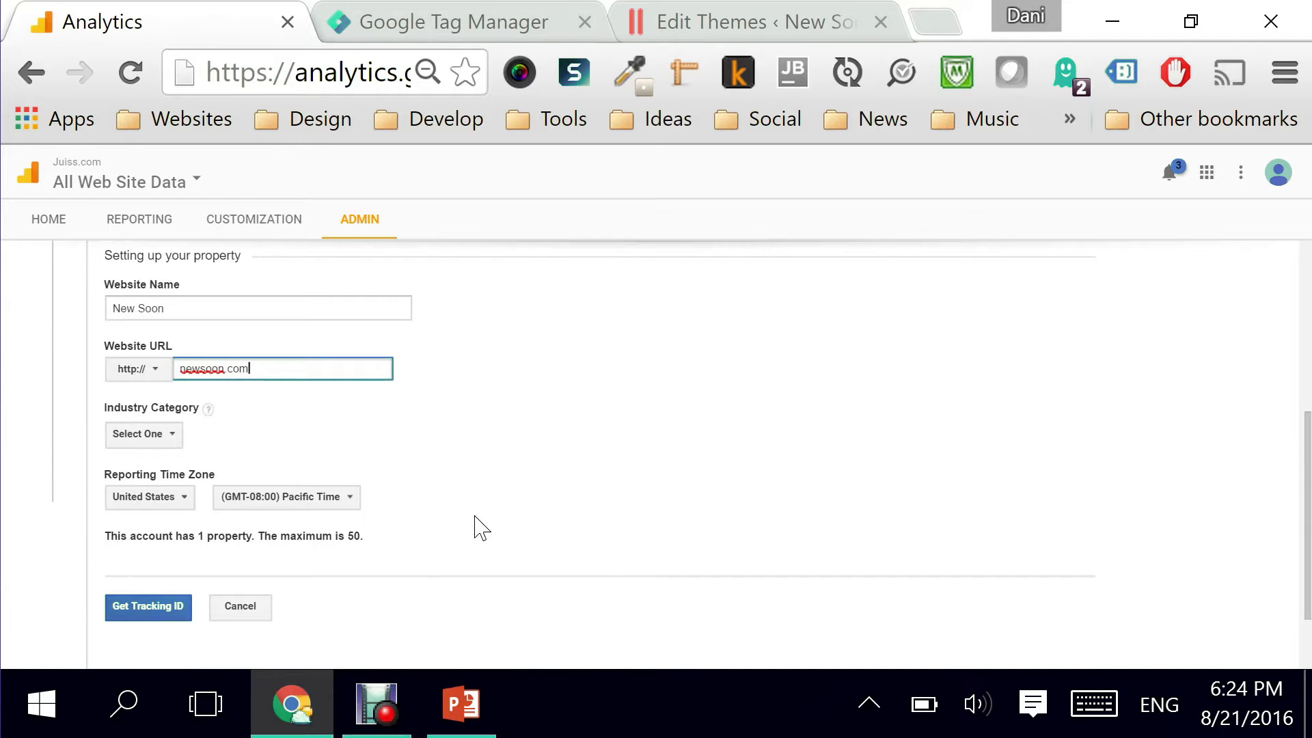
left_click(161, 437)
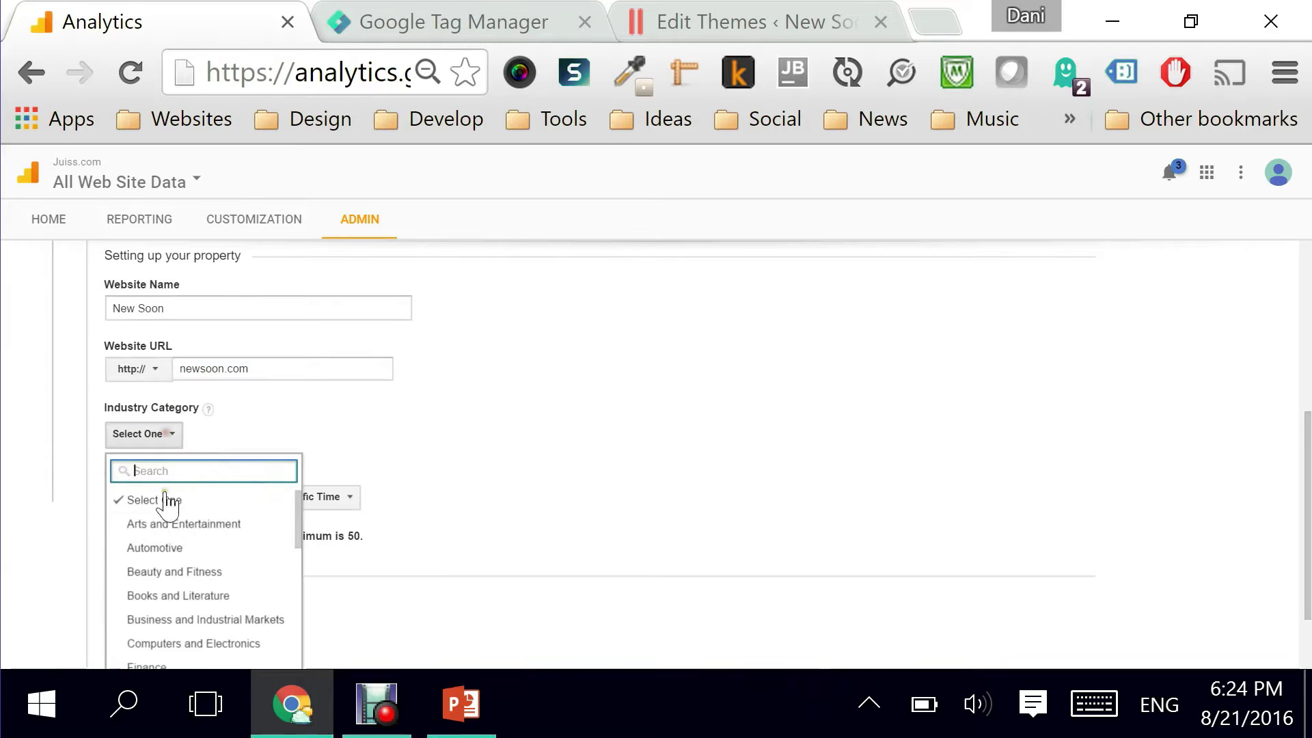
scroll(195, 570, "down", 3)
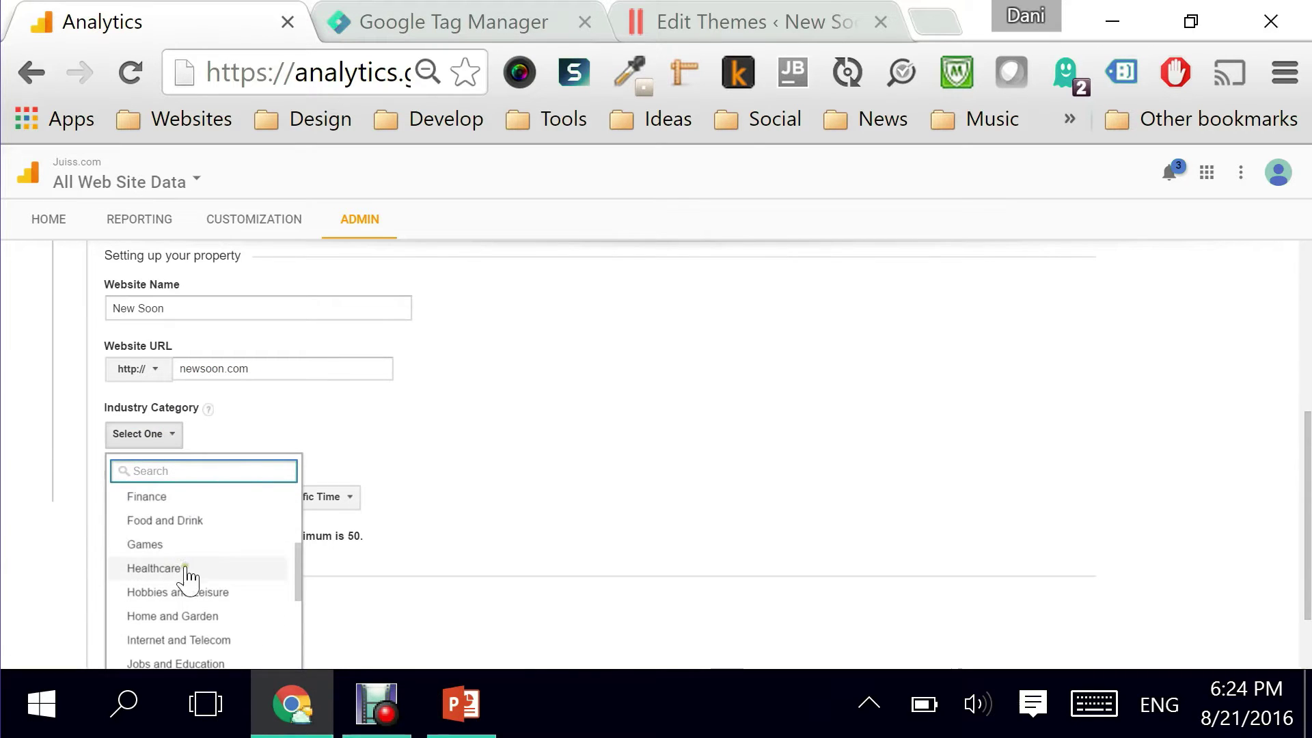
scroll(188, 574, "down", 2)
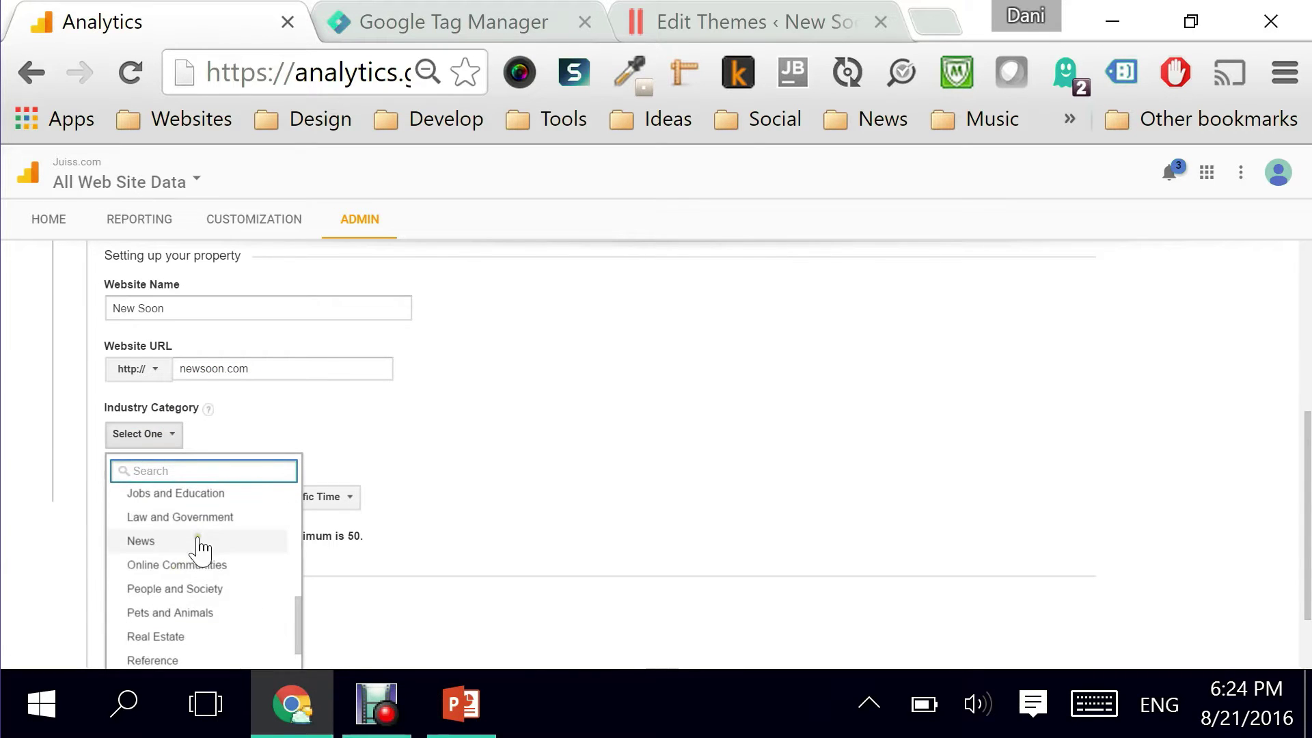
left_click(198, 543)
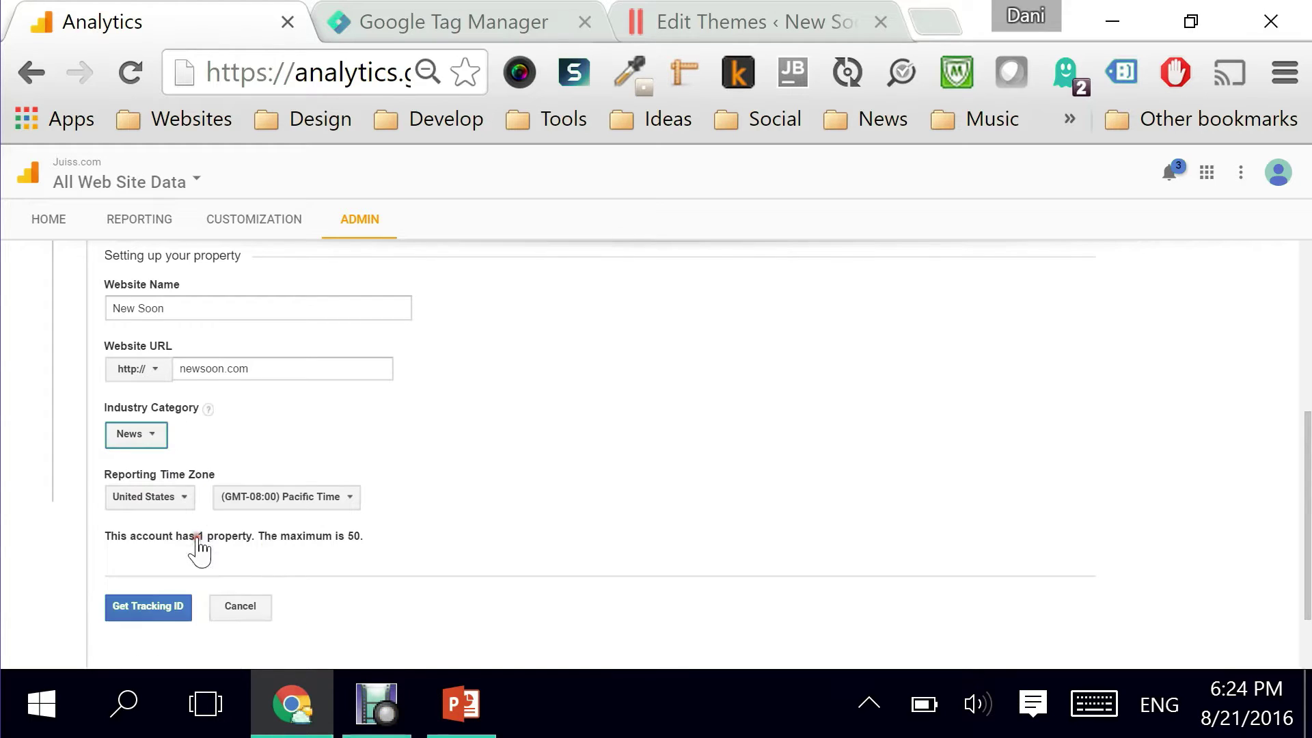
left_click(139, 618)
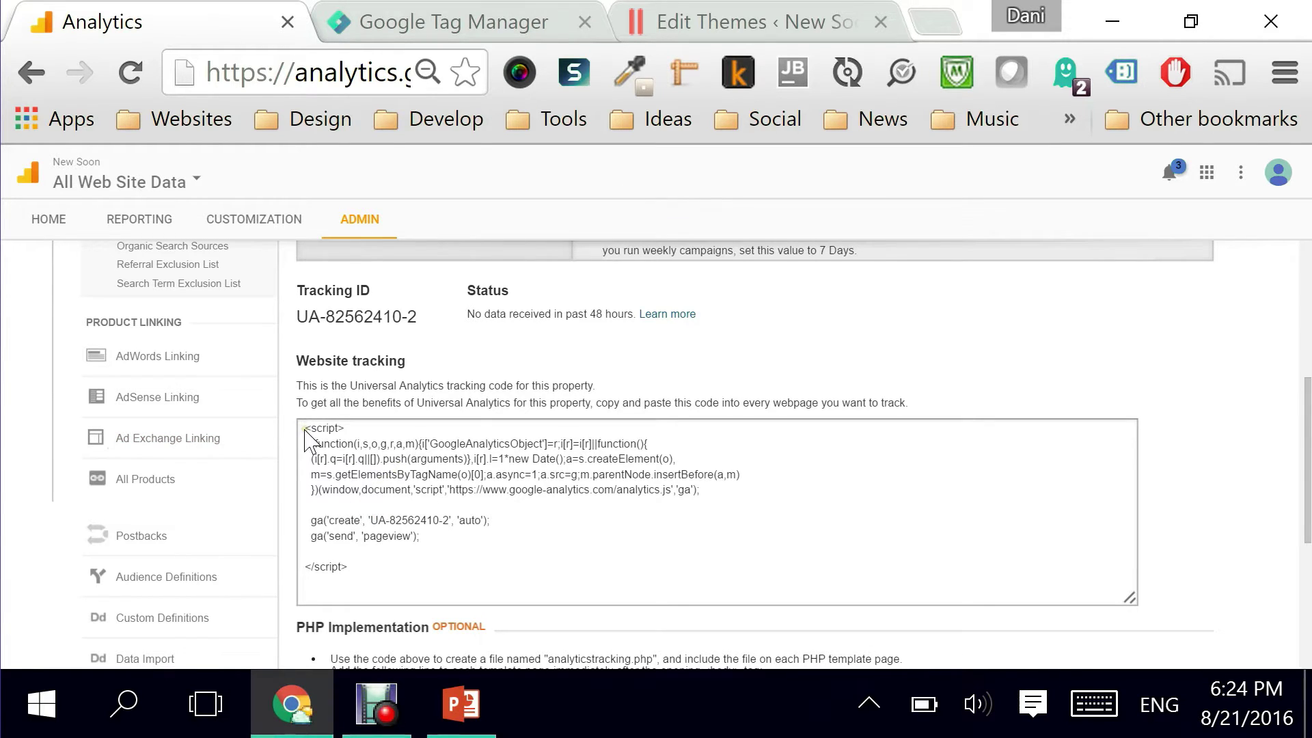
Copy the New Soon property's tracking ID to the clipboard.
left_click_drag(306, 431, 397, 569)
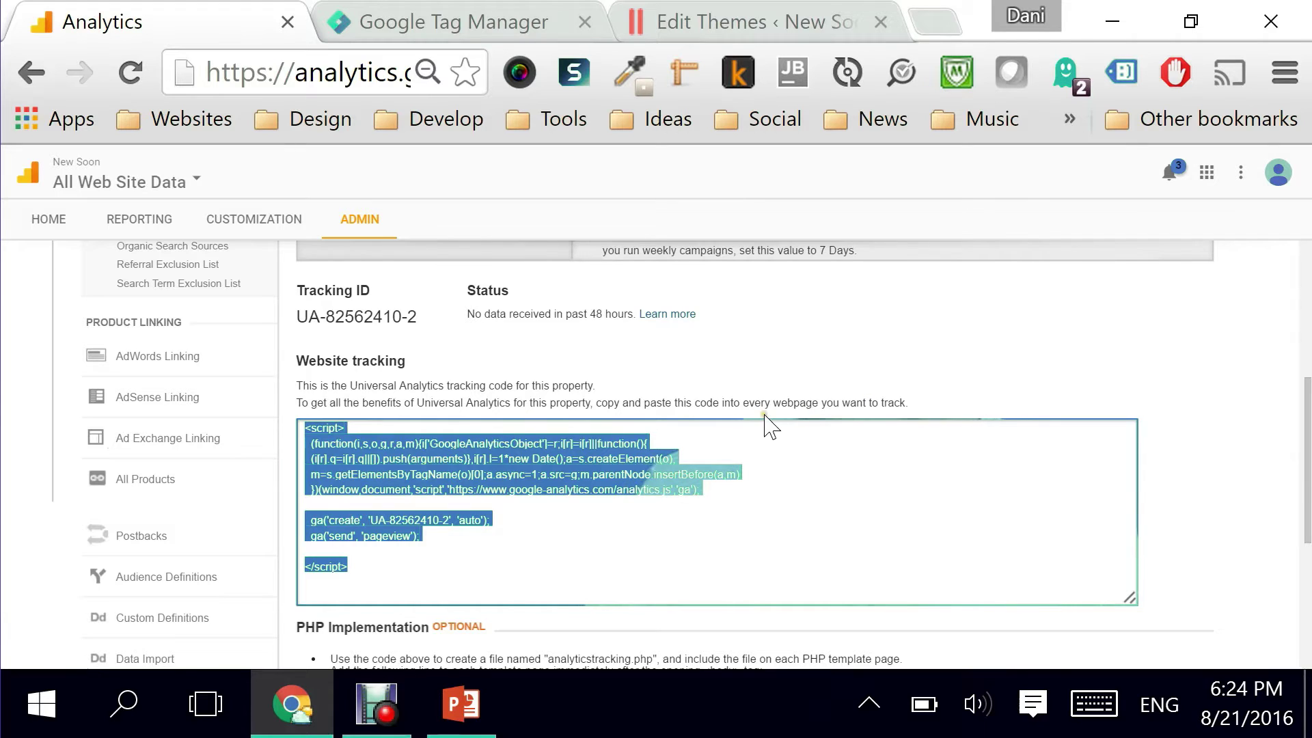
left_click(394, 521)
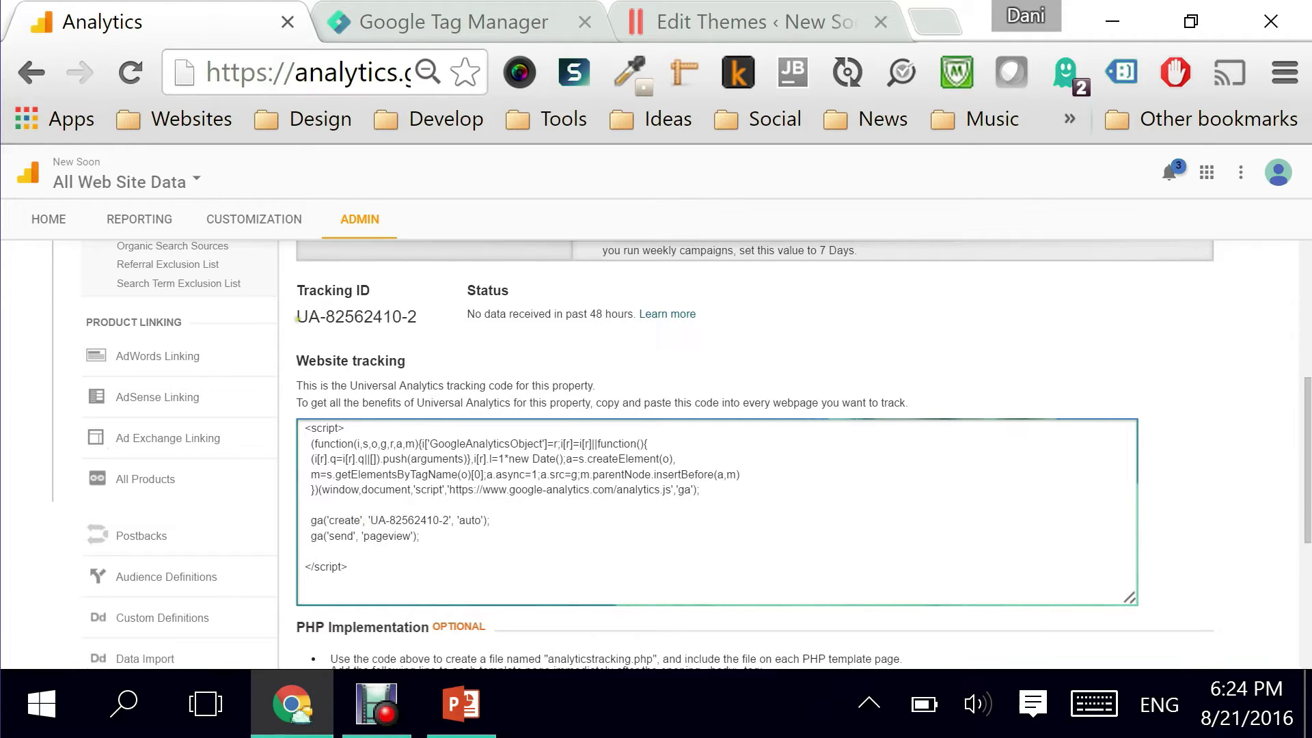
left_click_drag(295, 316, 414, 316)
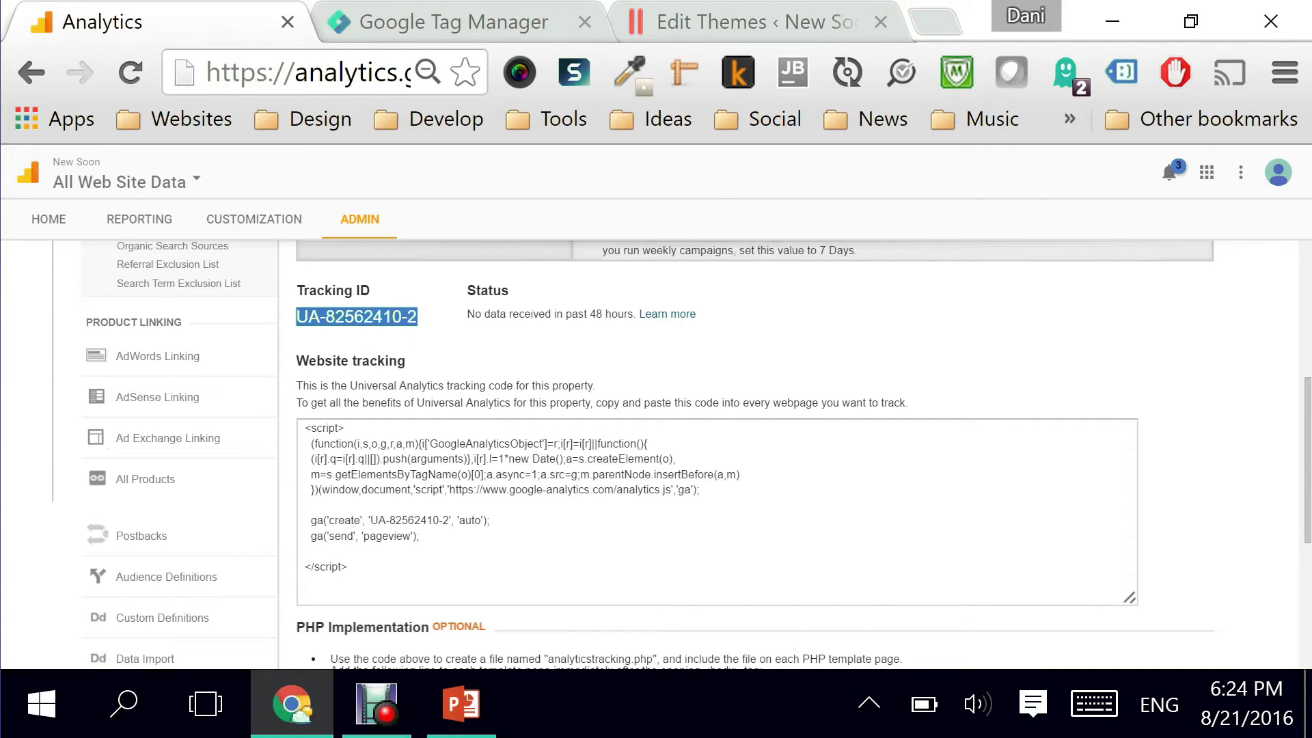
right_click(411, 312)
left_click(408, 337)
left_click(450, 29)
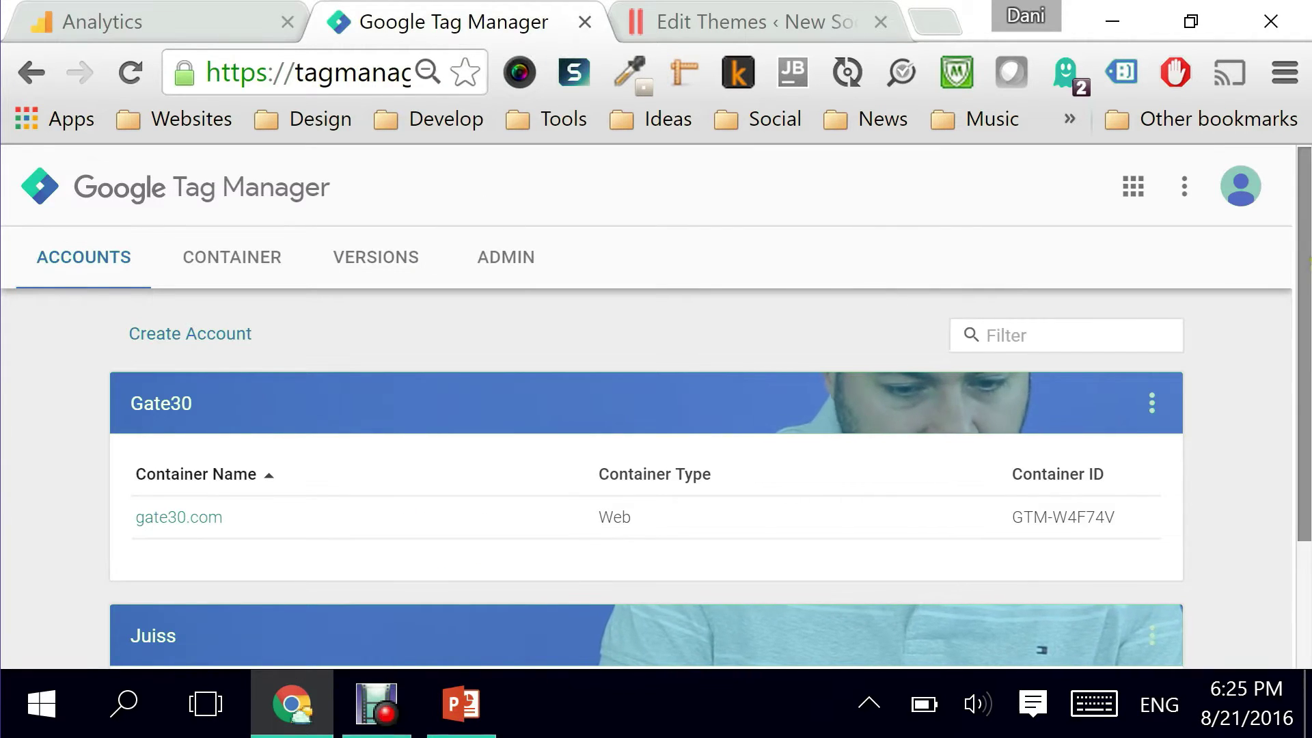
Create a Tag Manager account named New Soon with anonymous data sharing enabled.
mouse_move(1305, 253)
left_mouse_down()
mouse_move(1306, 434)
mouse_move(1301, 224)
left_mouse_up()
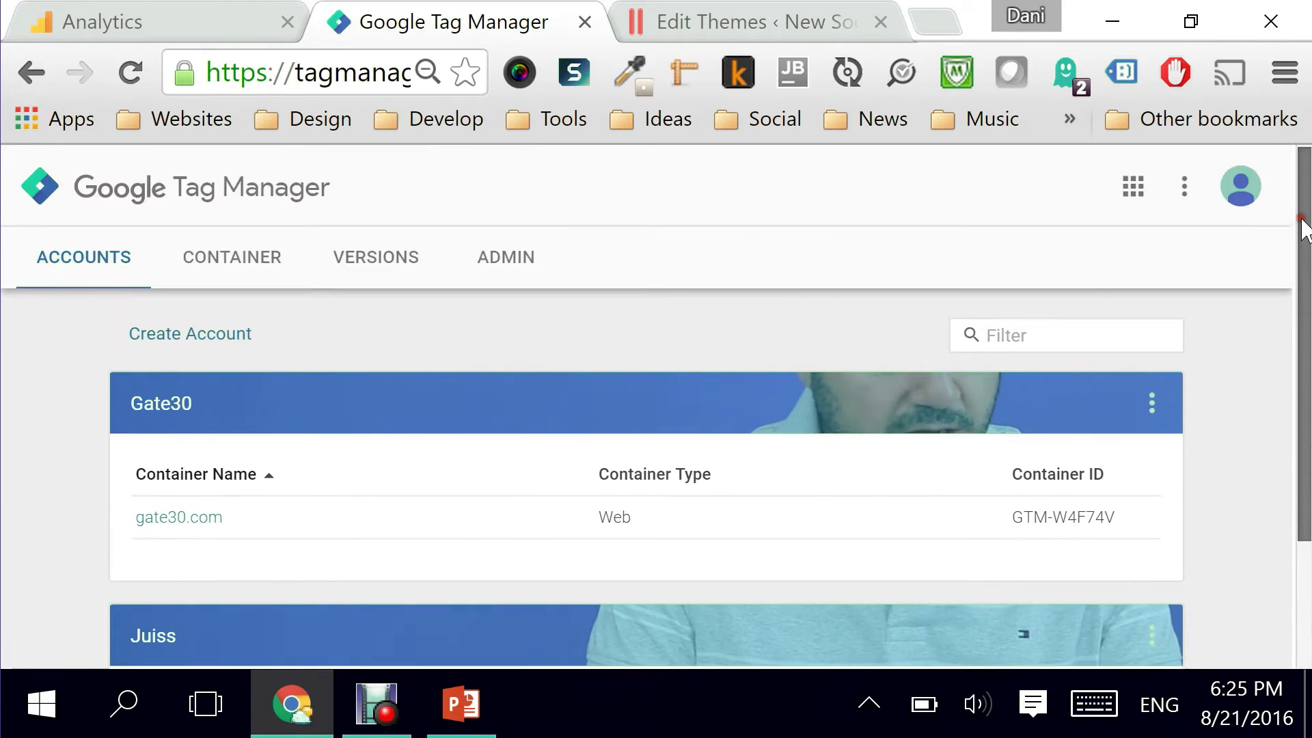
left_click(185, 335)
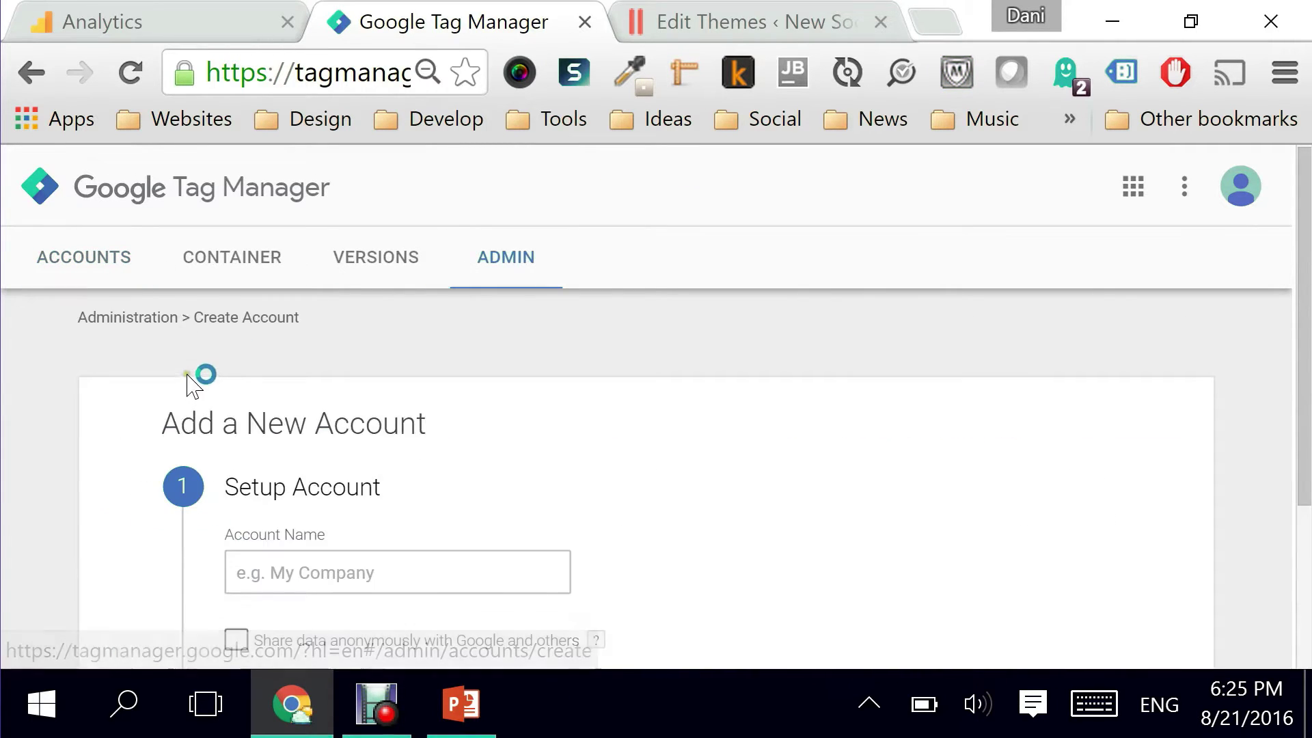
scroll(566, 403, "down", 2)
left_click(293, 402)
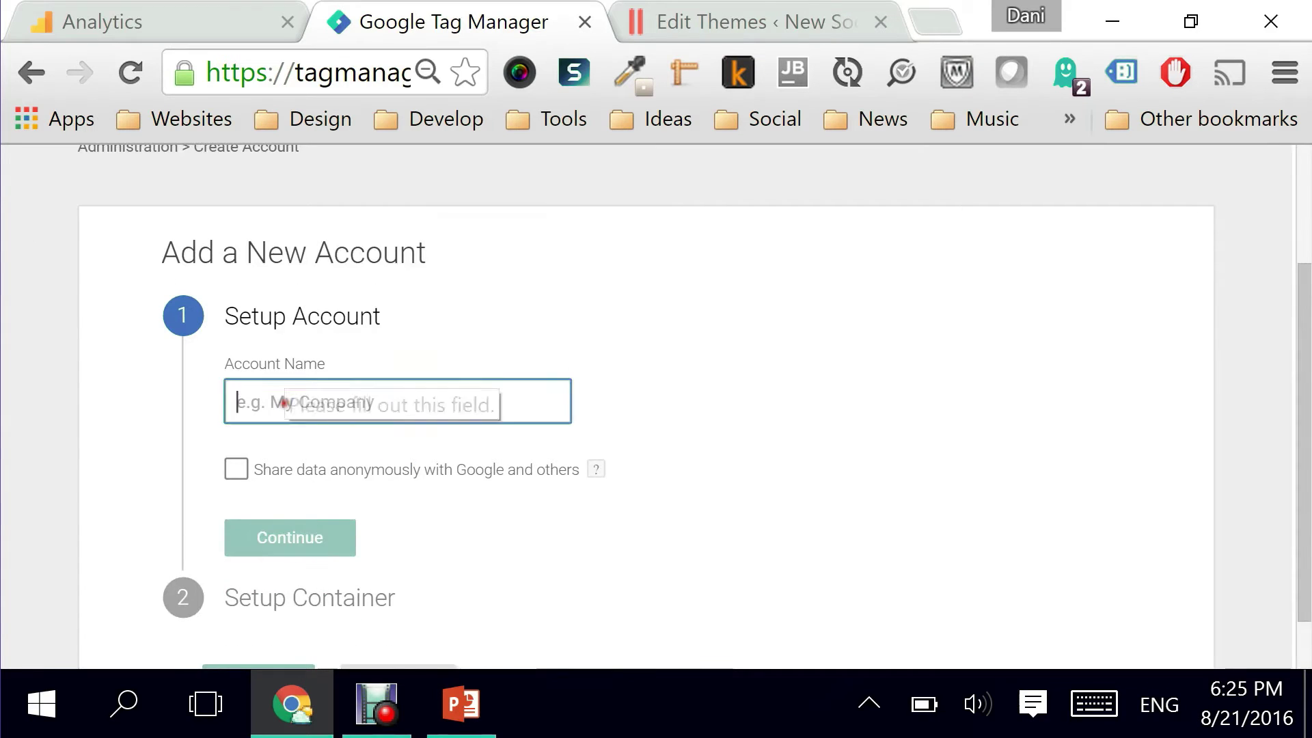
type("New Soon")
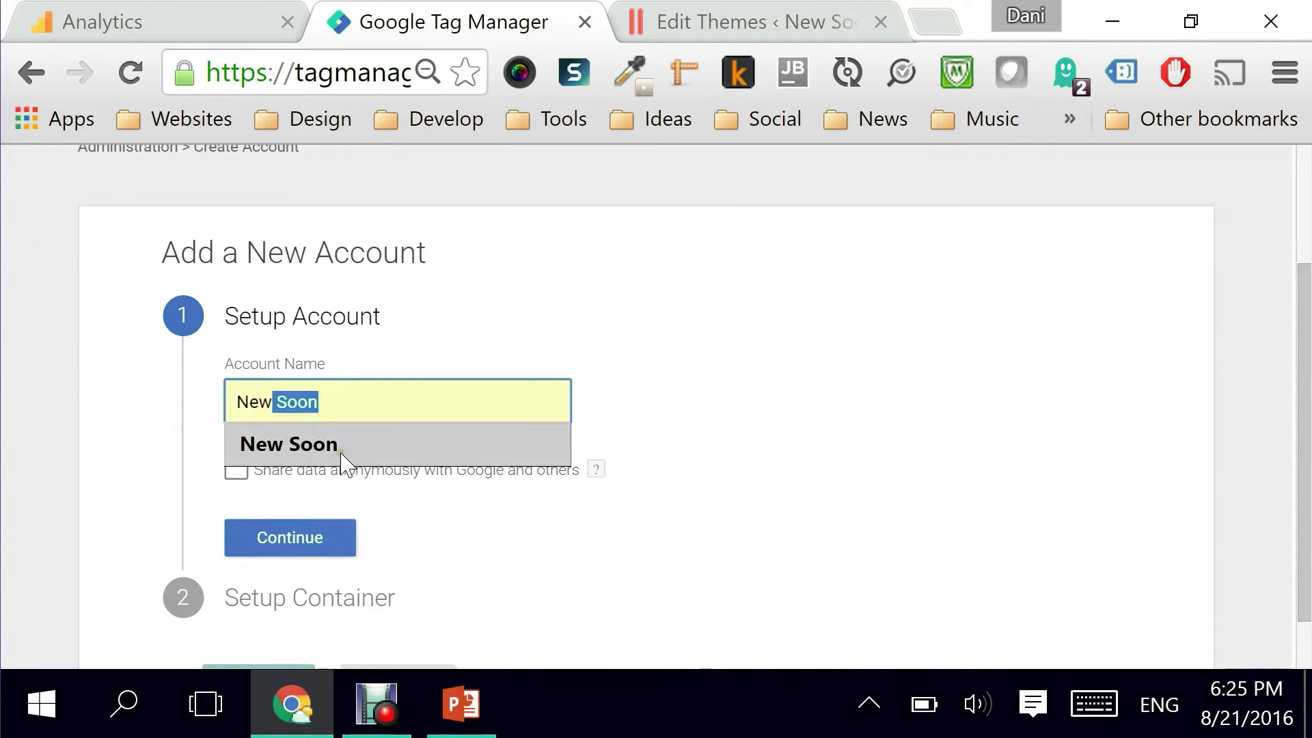
left_click(340, 447)
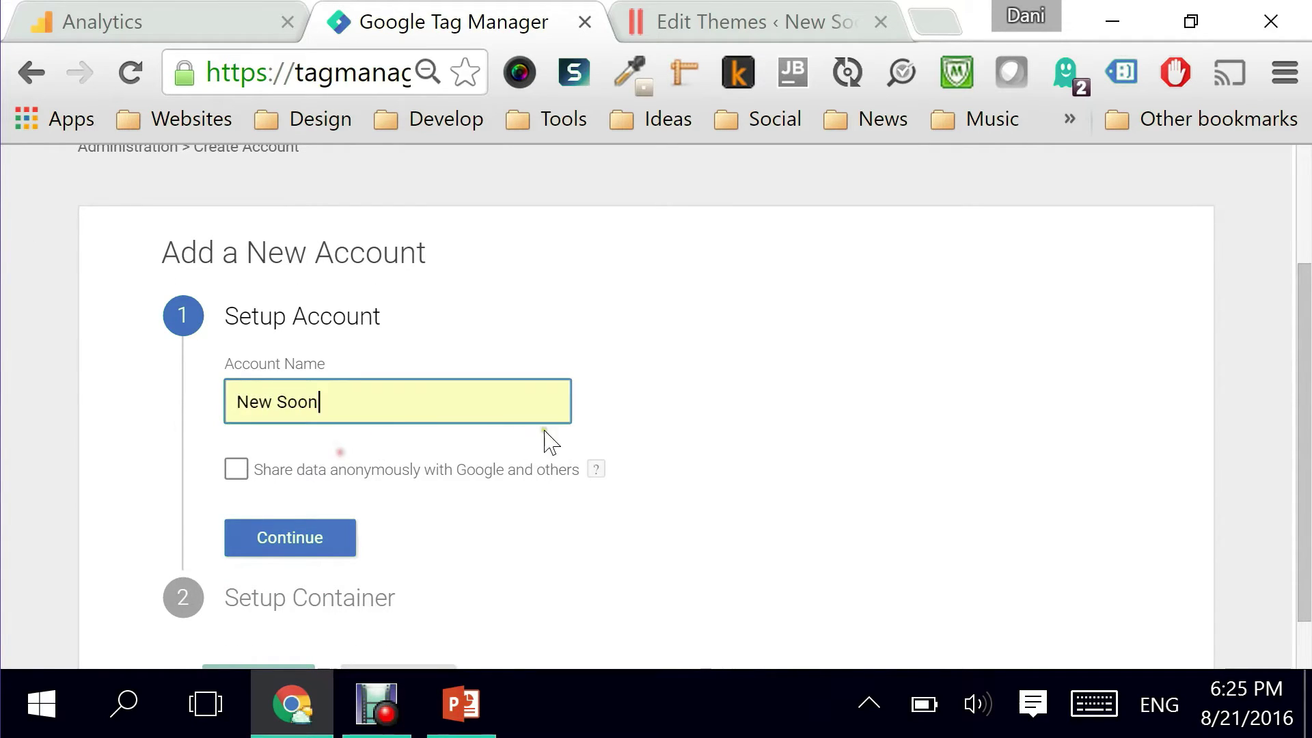
scroll(569, 431, "down", 1)
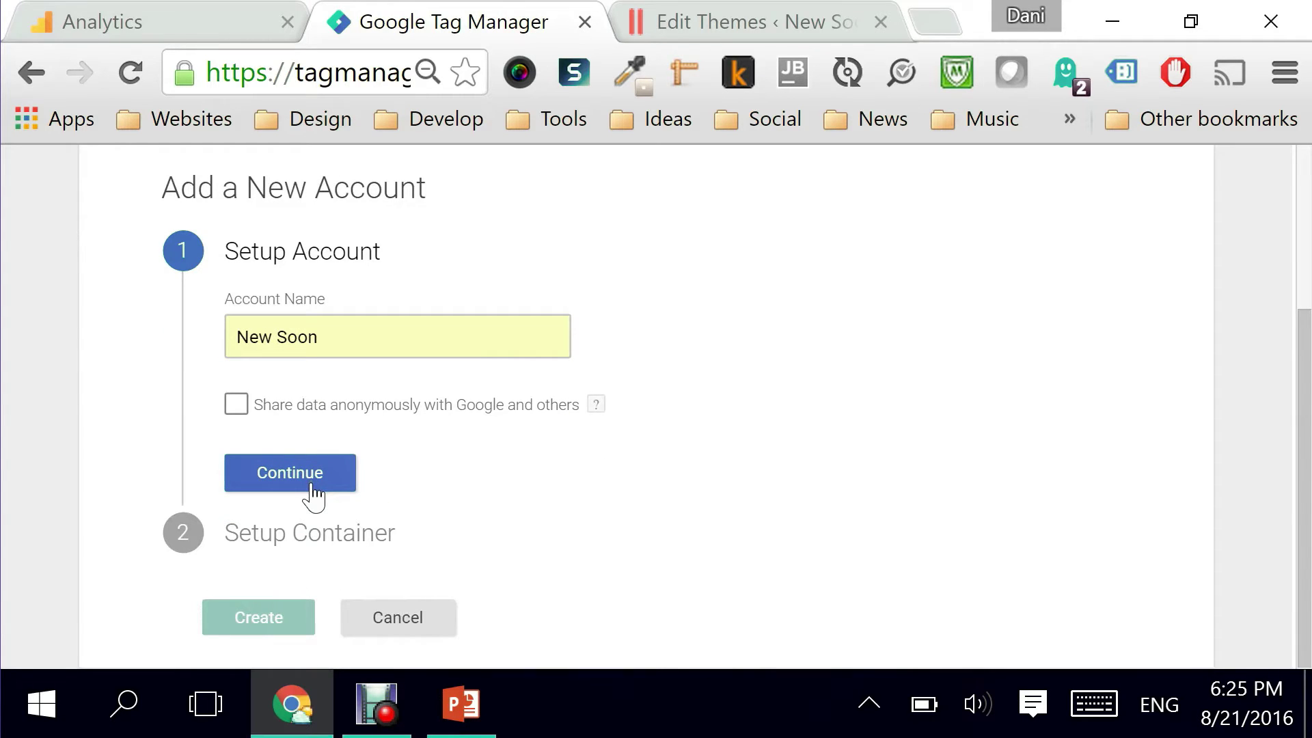
left_click(235, 409)
left_click(285, 493)
Name the container newsoon.com, target Web, and create it.
left_click(279, 472)
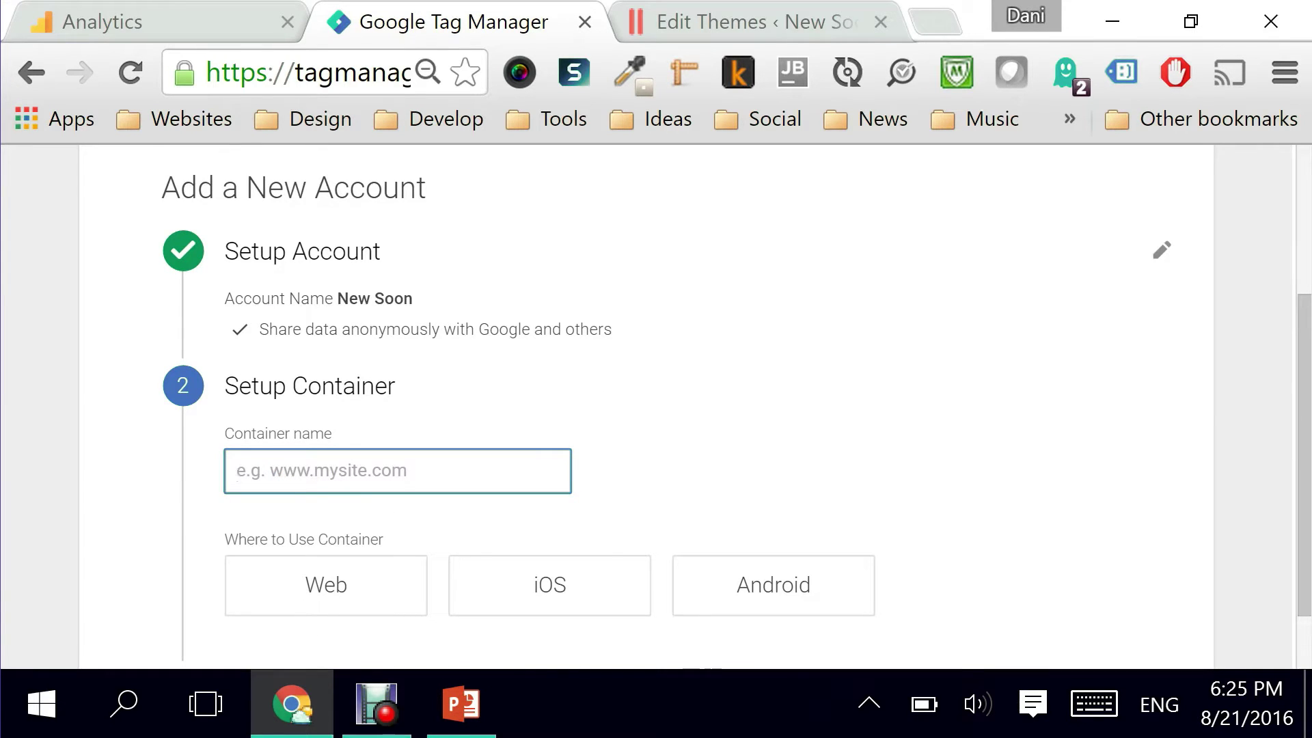
type("new")
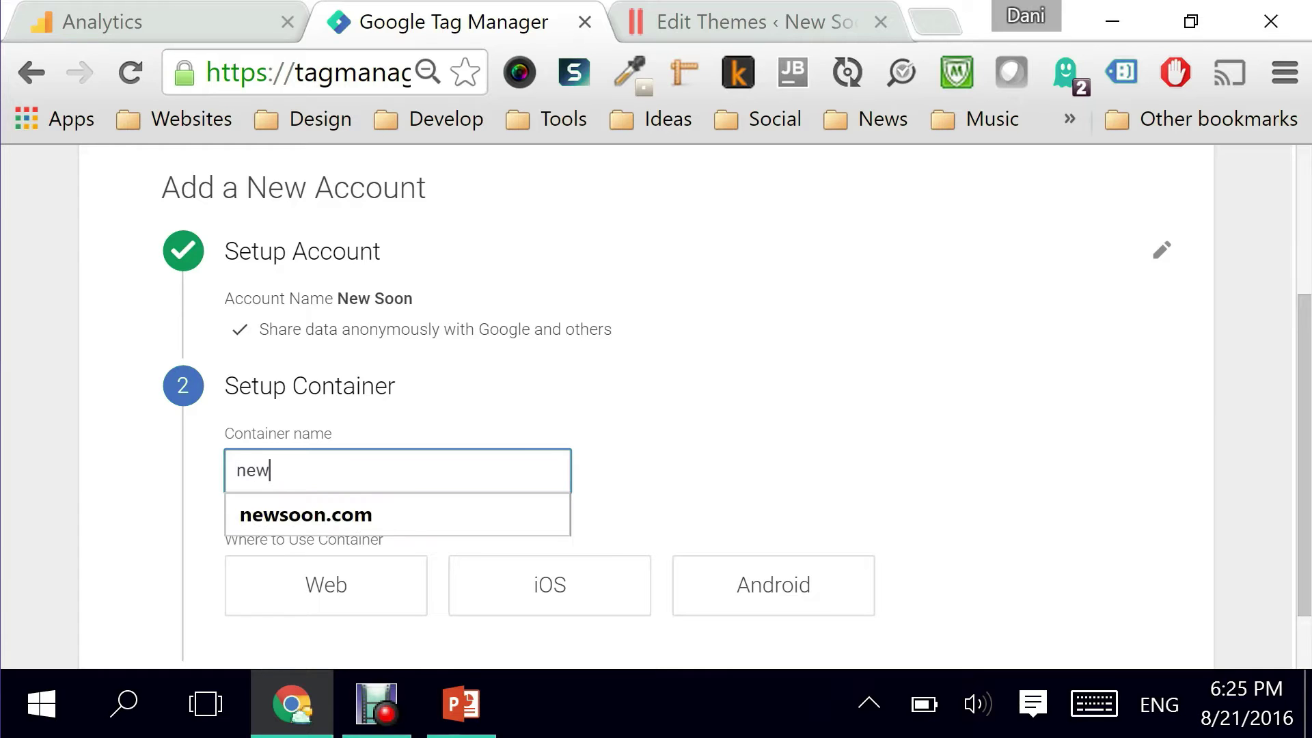
key("Down")
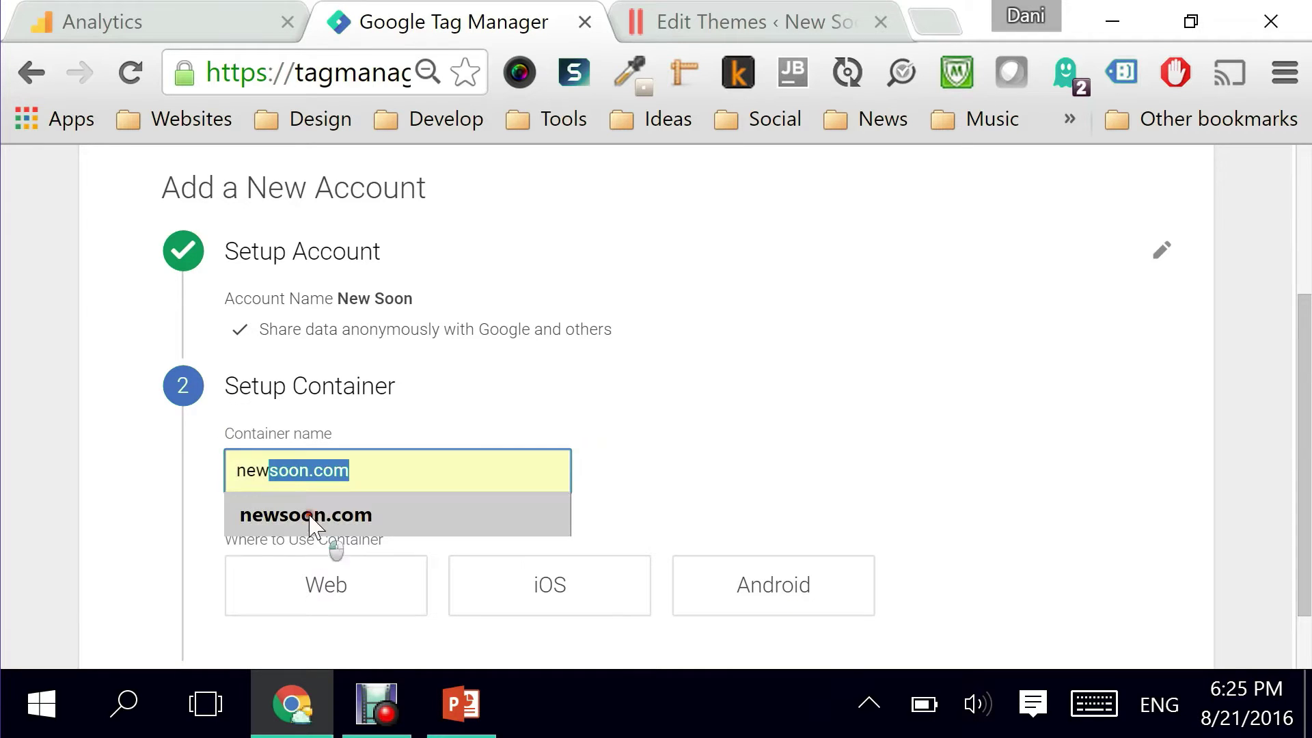
key("Return")
scroll(808, 444, "down", 1)
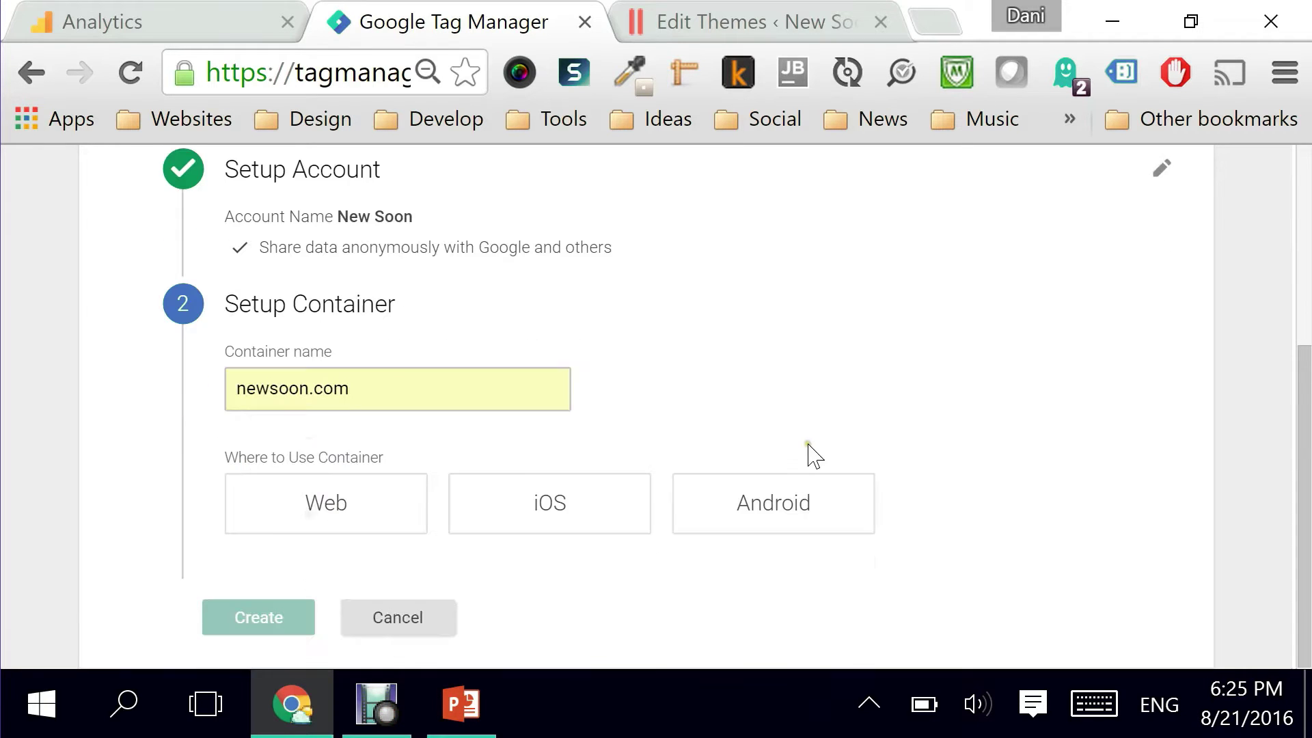
left_click(314, 524)
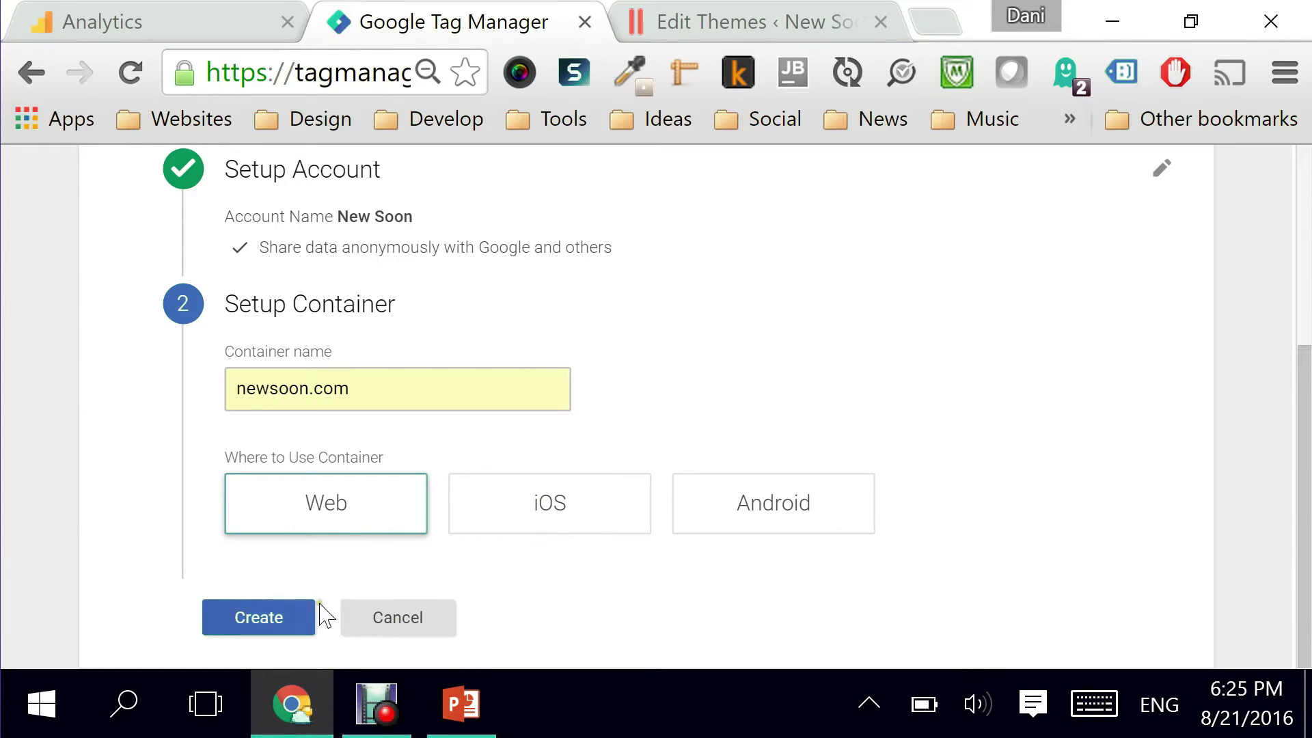
left_click_drag(1305, 488, 1058, 567)
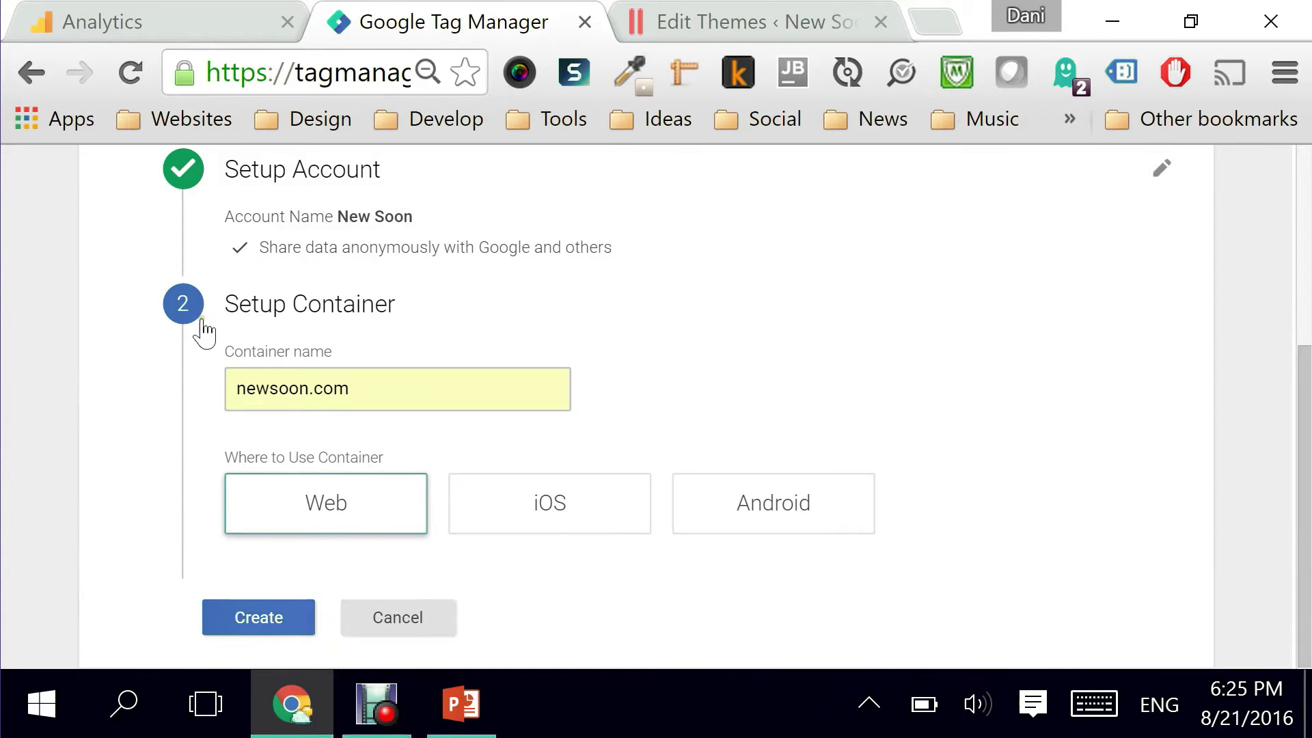
left_click(258, 619)
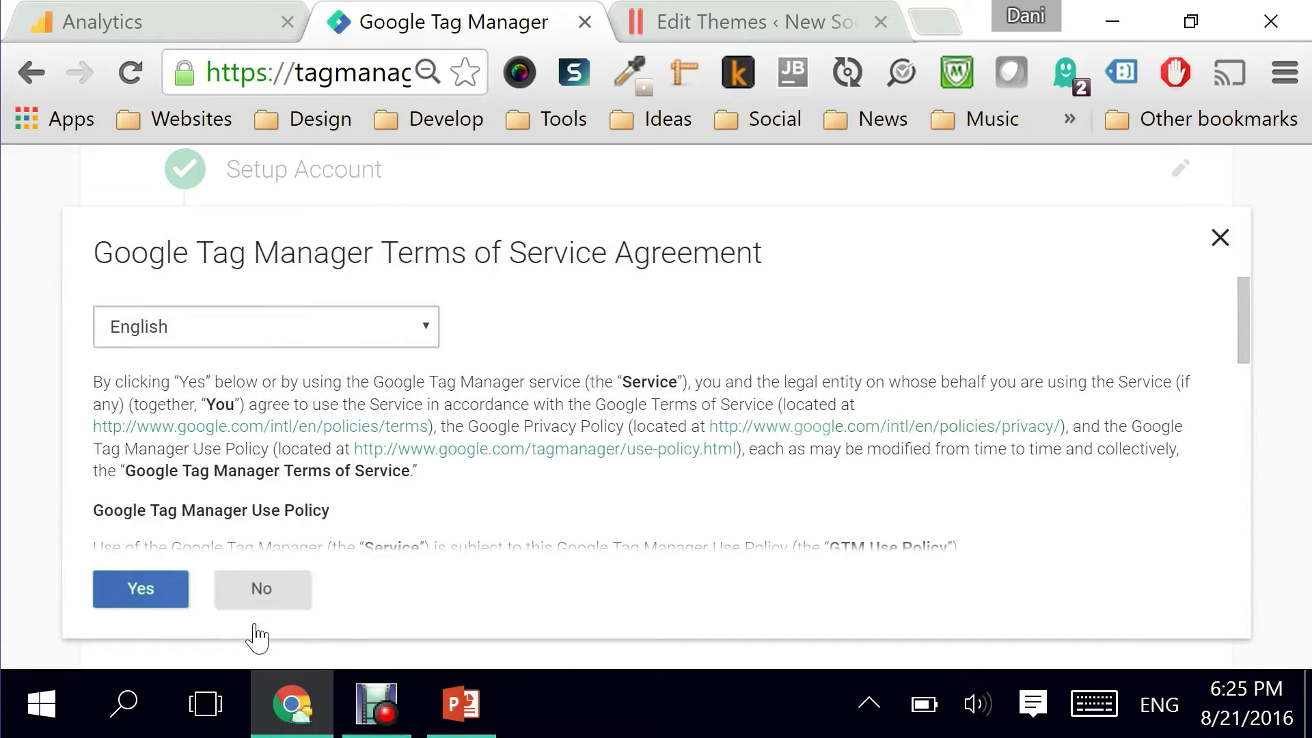
Accept the Tag Manager terms of service and copy the container's install code snippet.
left_click(132, 594)
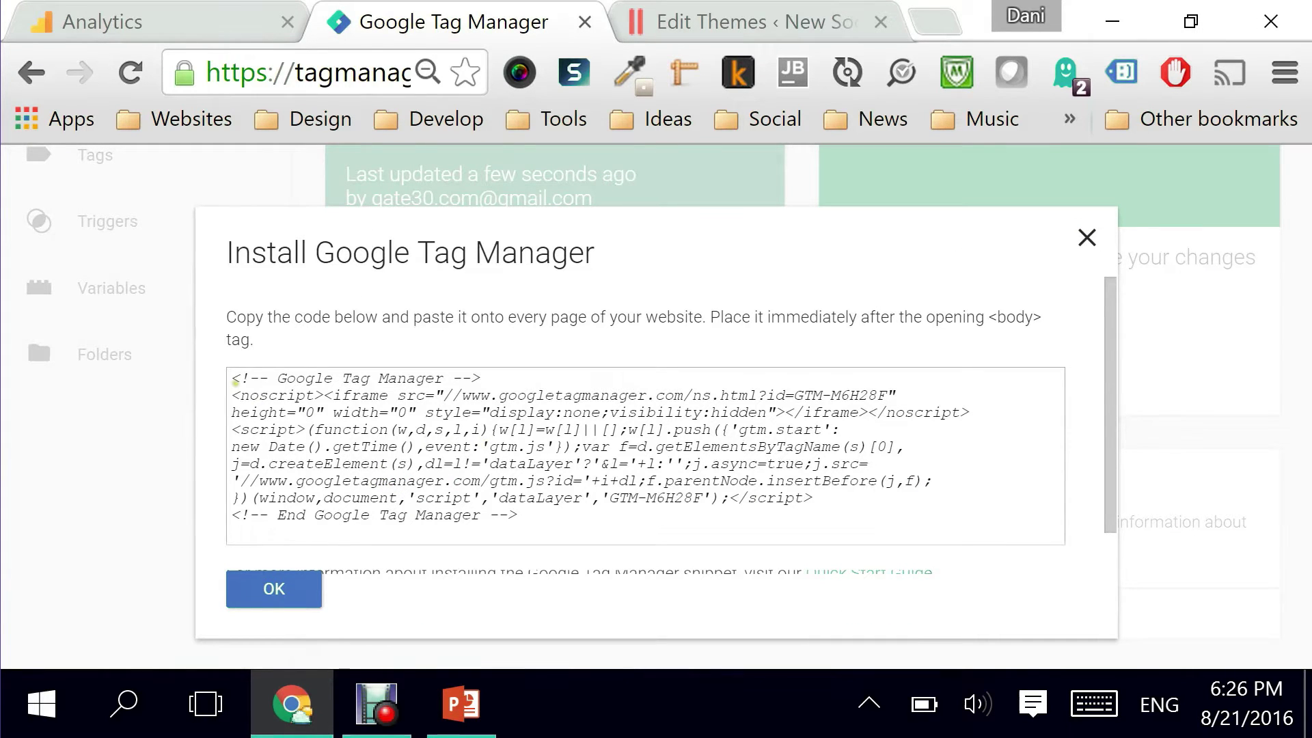
left_click_drag(234, 378, 599, 517)
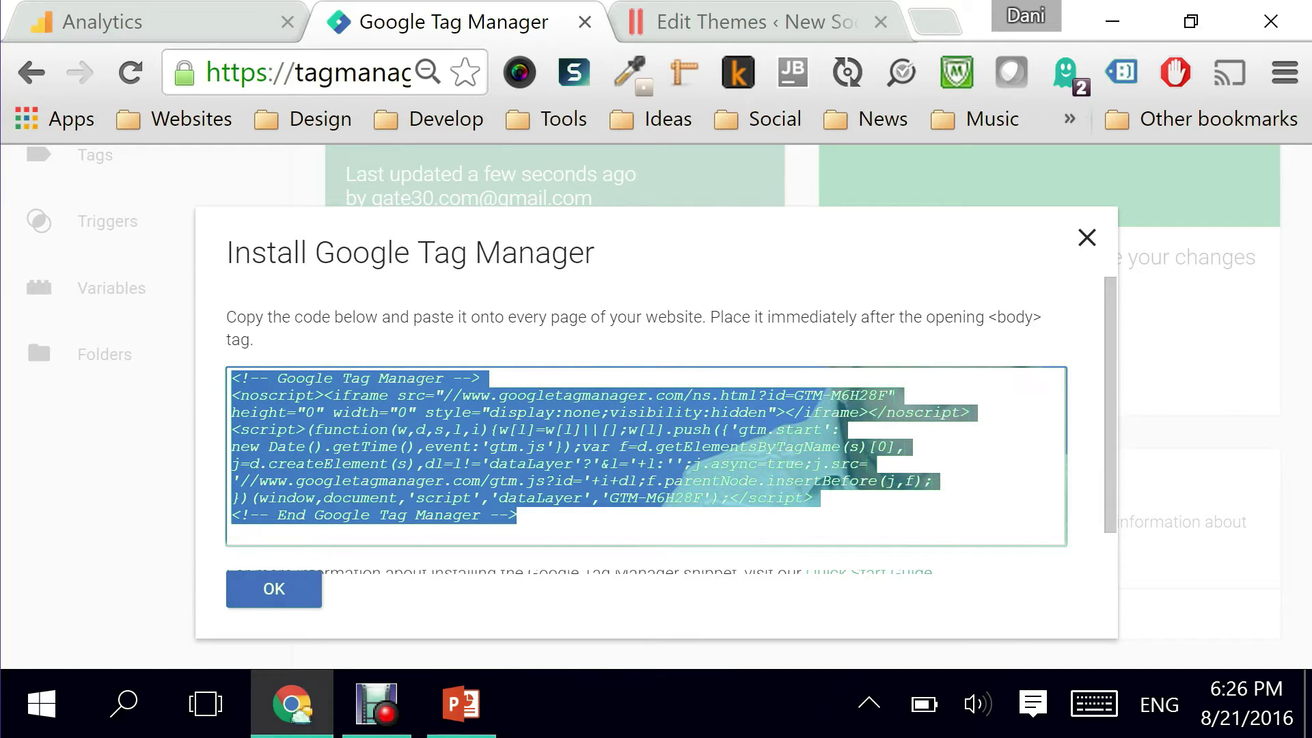
right_click(399, 463)
left_click(512, 219)
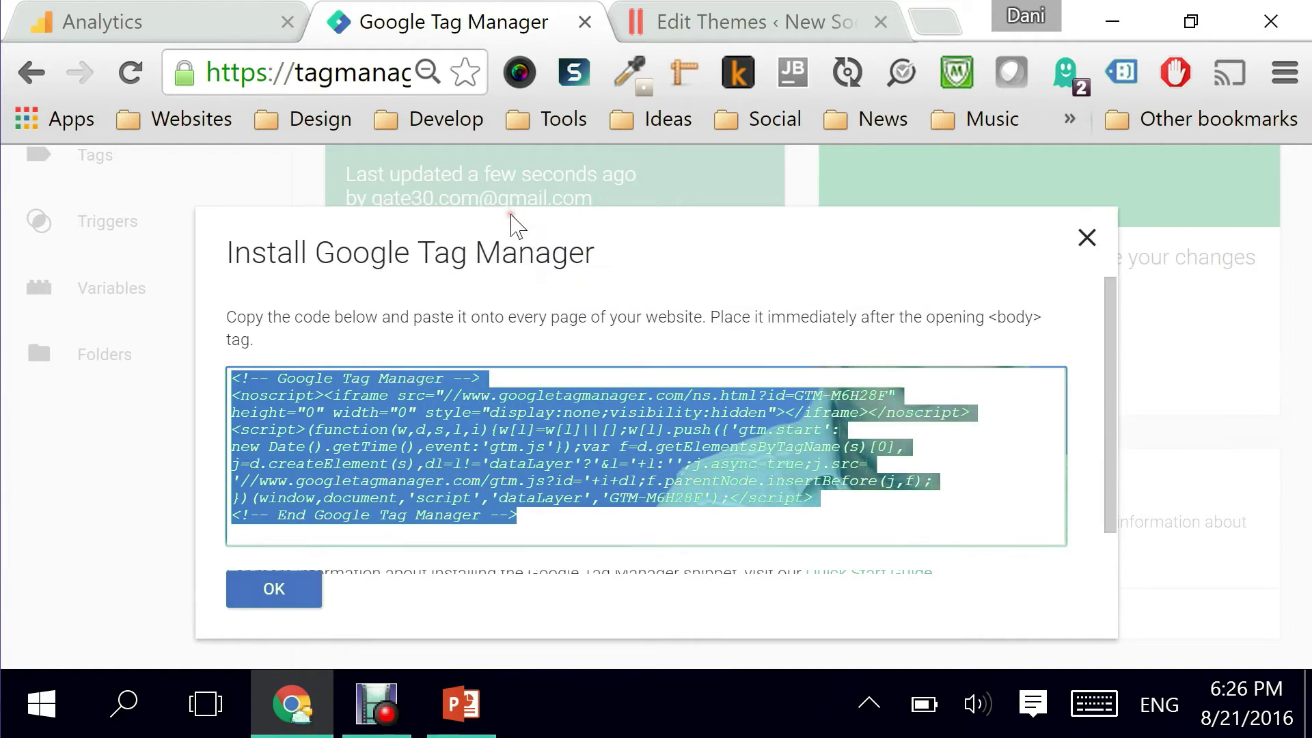
left_click(679, 19)
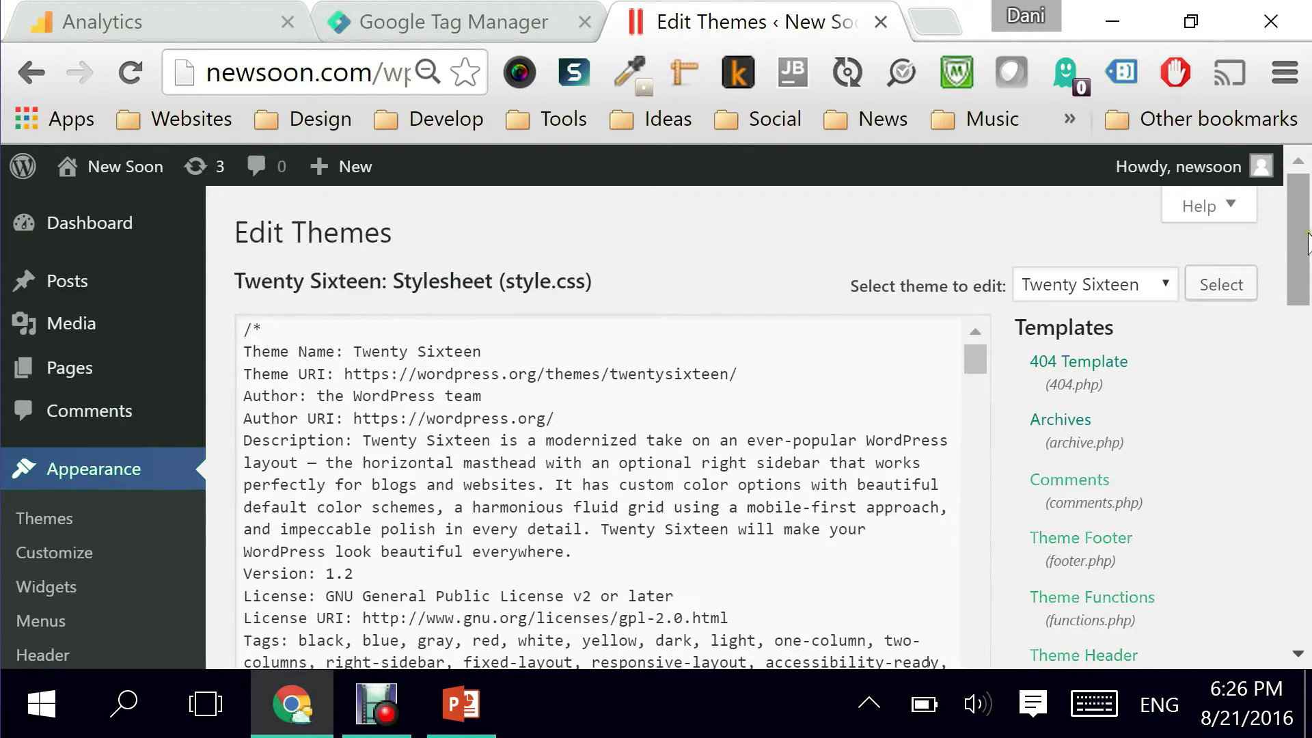
Paste the Tag Manager snippet after <body> in the Theme Header (header.php) and update the file.
left_click_drag(1301, 232, 1301, 280)
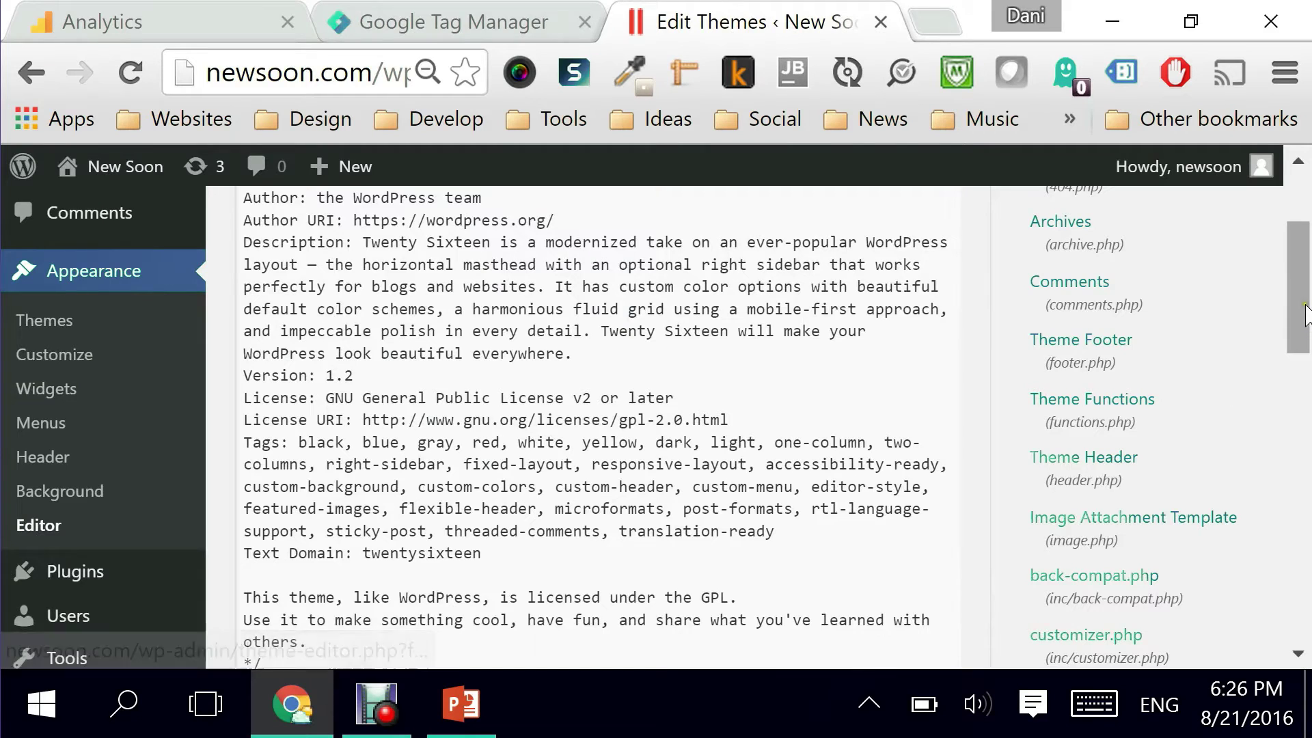
left_click_drag(1305, 312, 1305, 341)
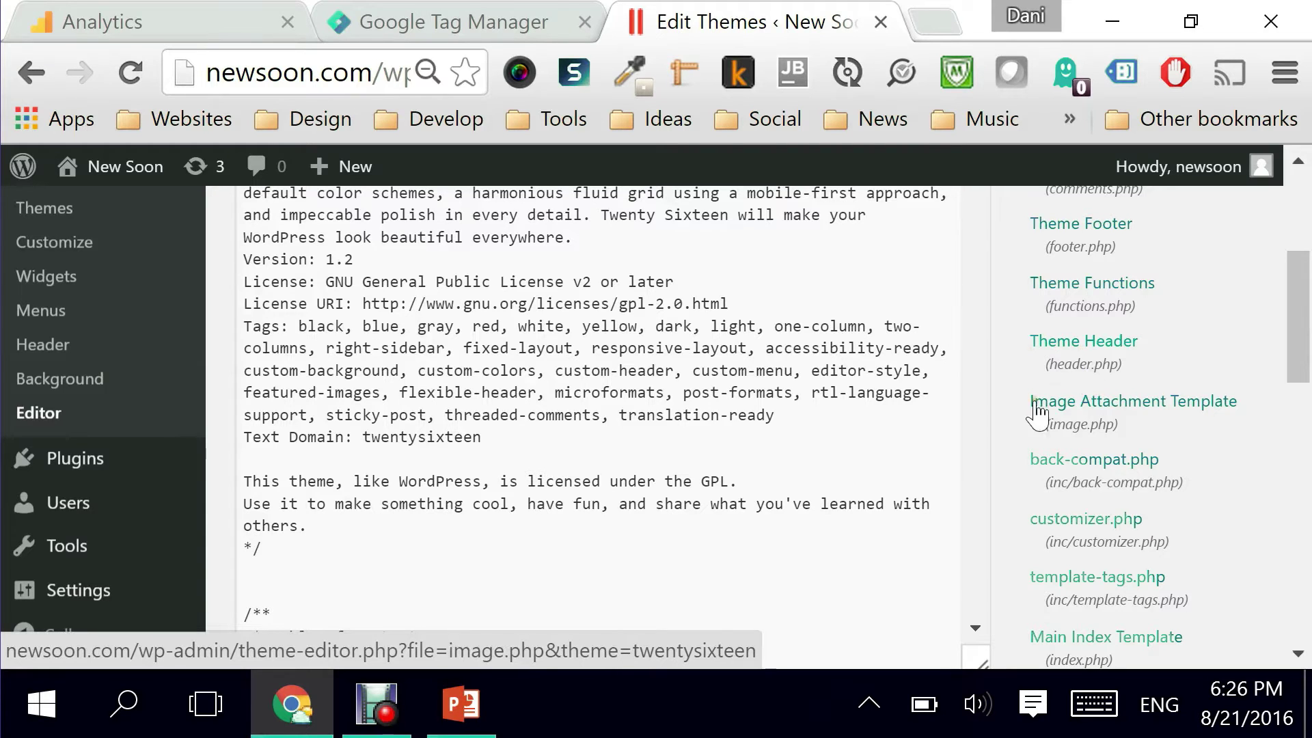
left_click(1079, 345)
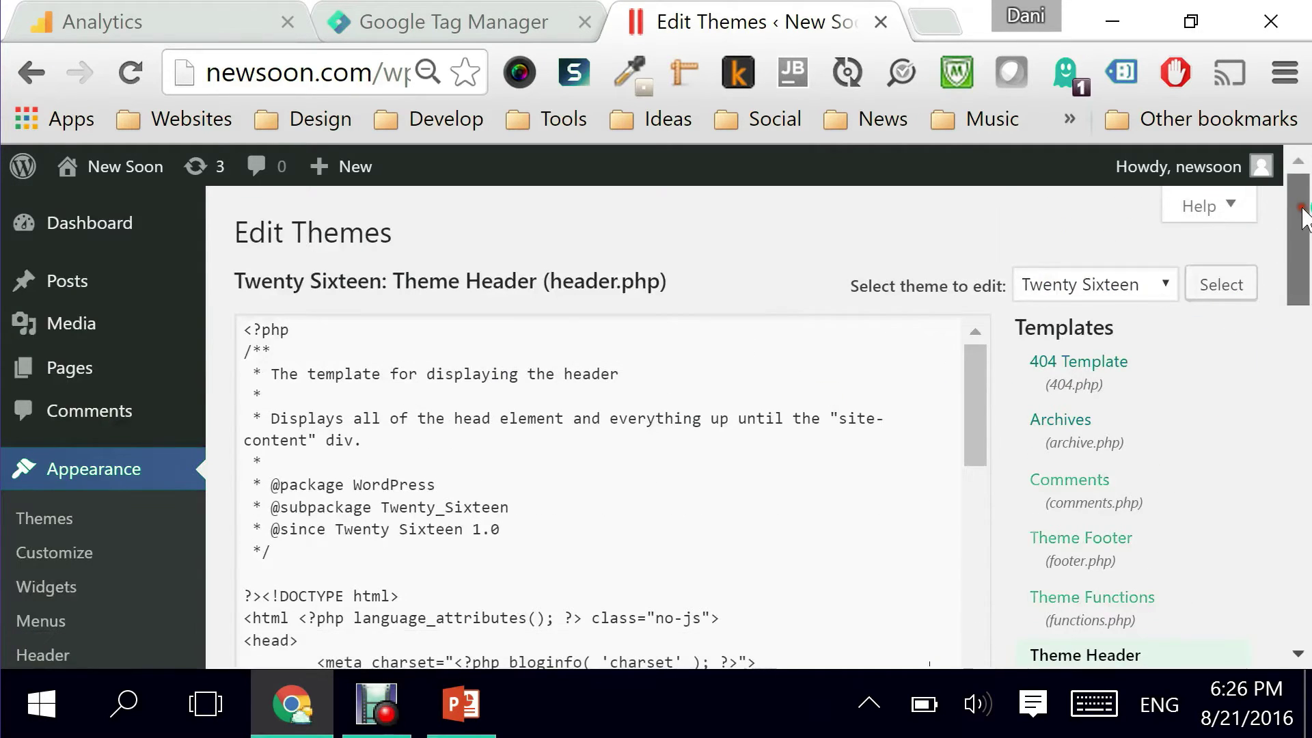
left_click_drag(1298, 215, 1301, 293)
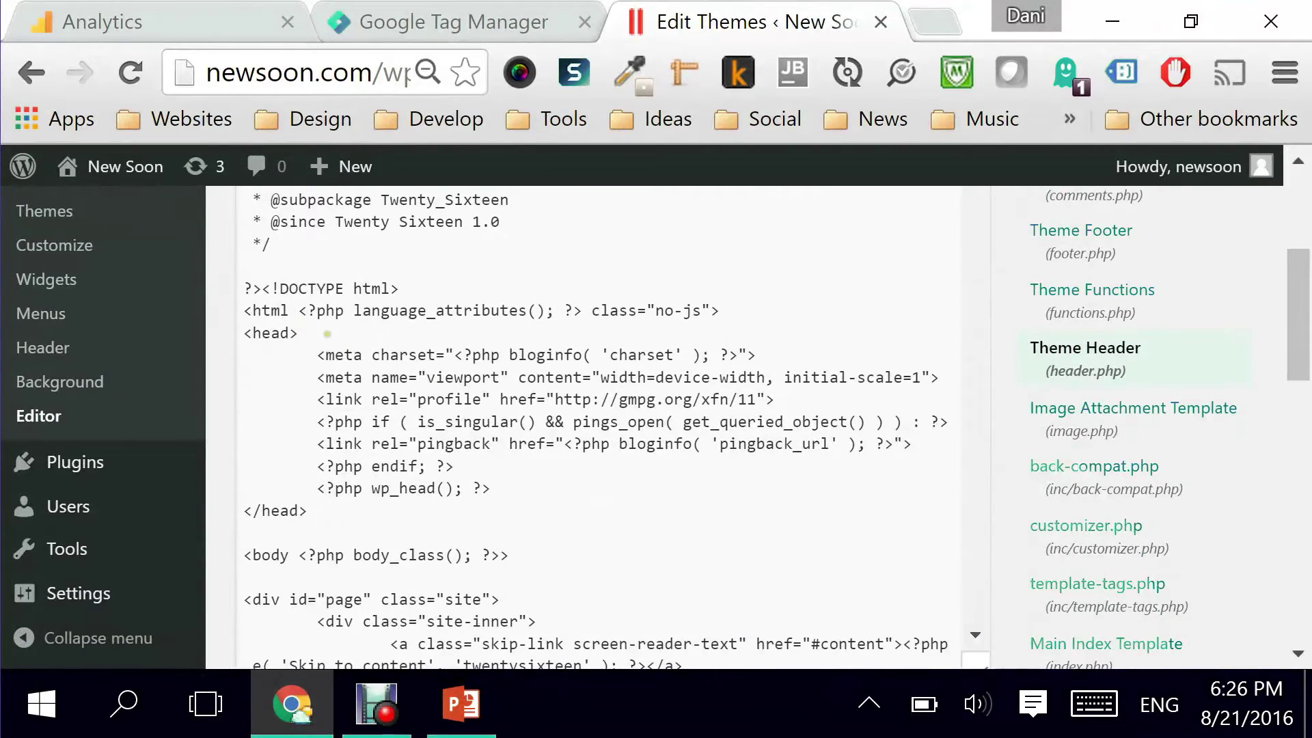
scroll(328, 334, "down", 3)
left_click(268, 395)
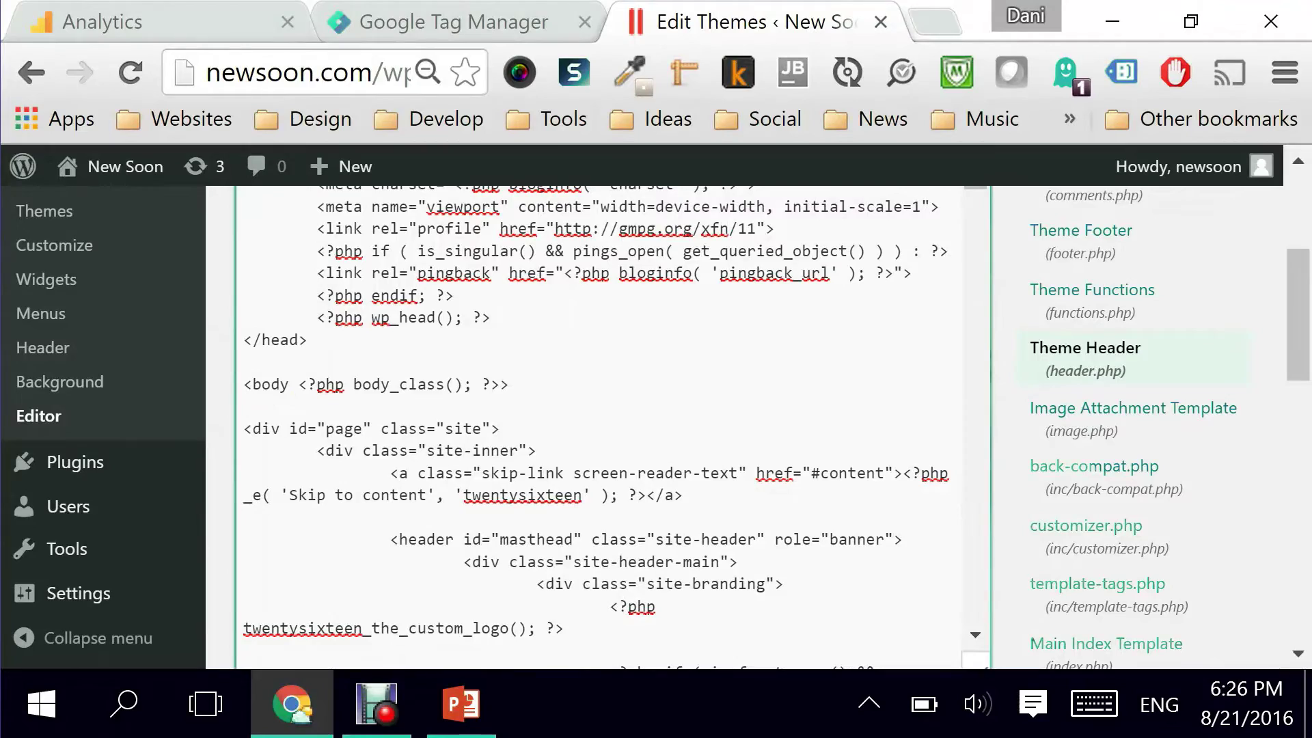
key("ctrl+v")
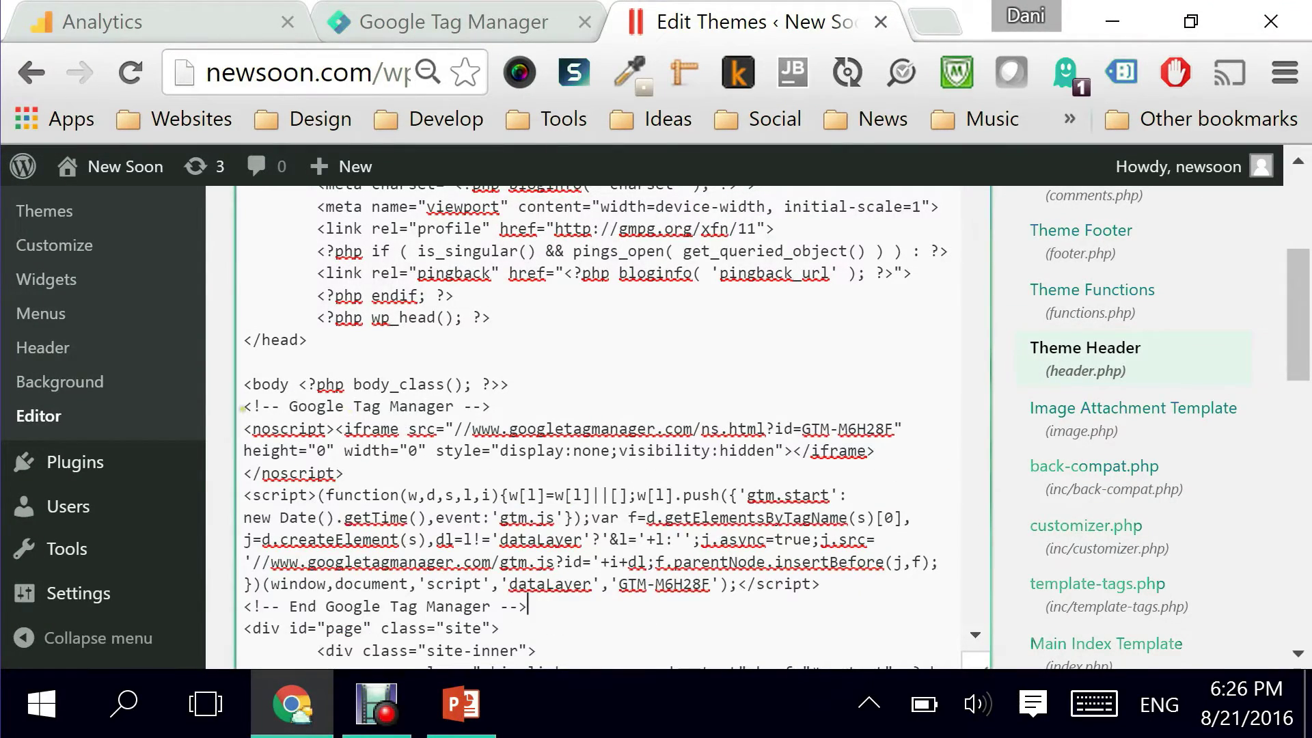
left_click_drag(242, 408, 654, 600)
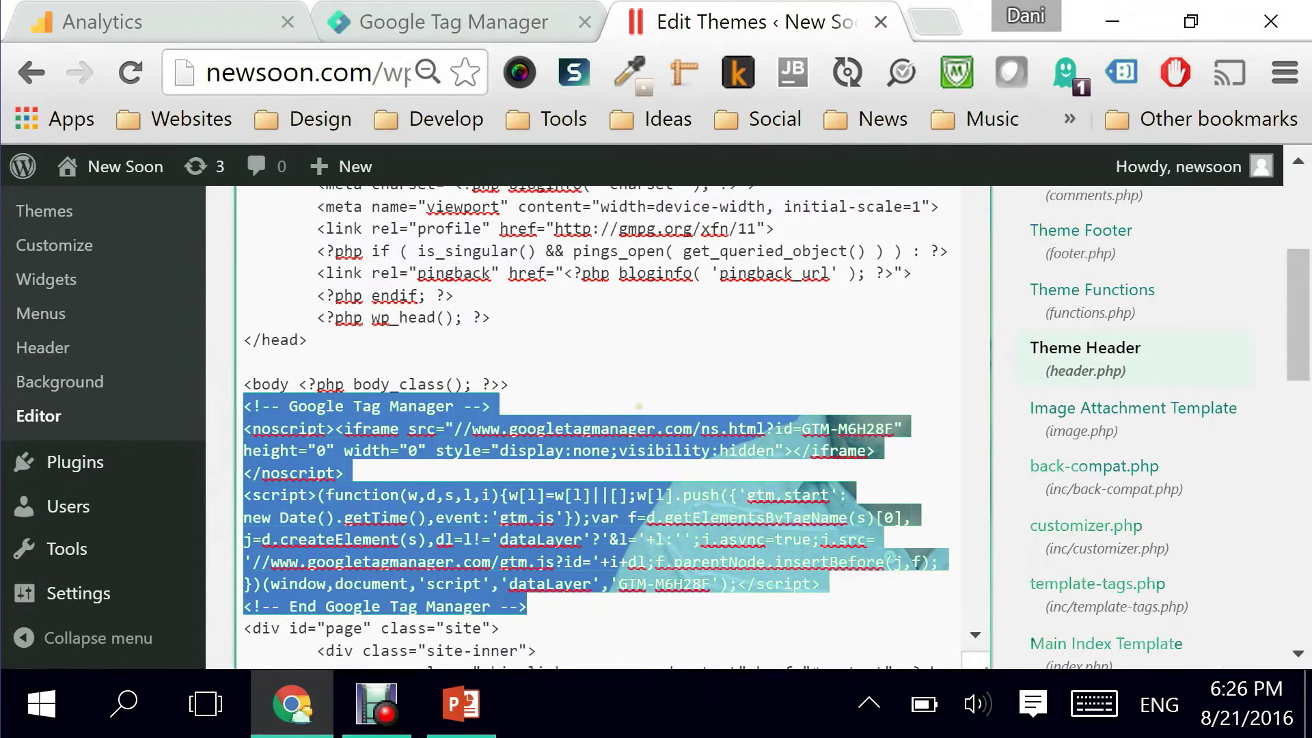
scroll(595, 410, "down", 3)
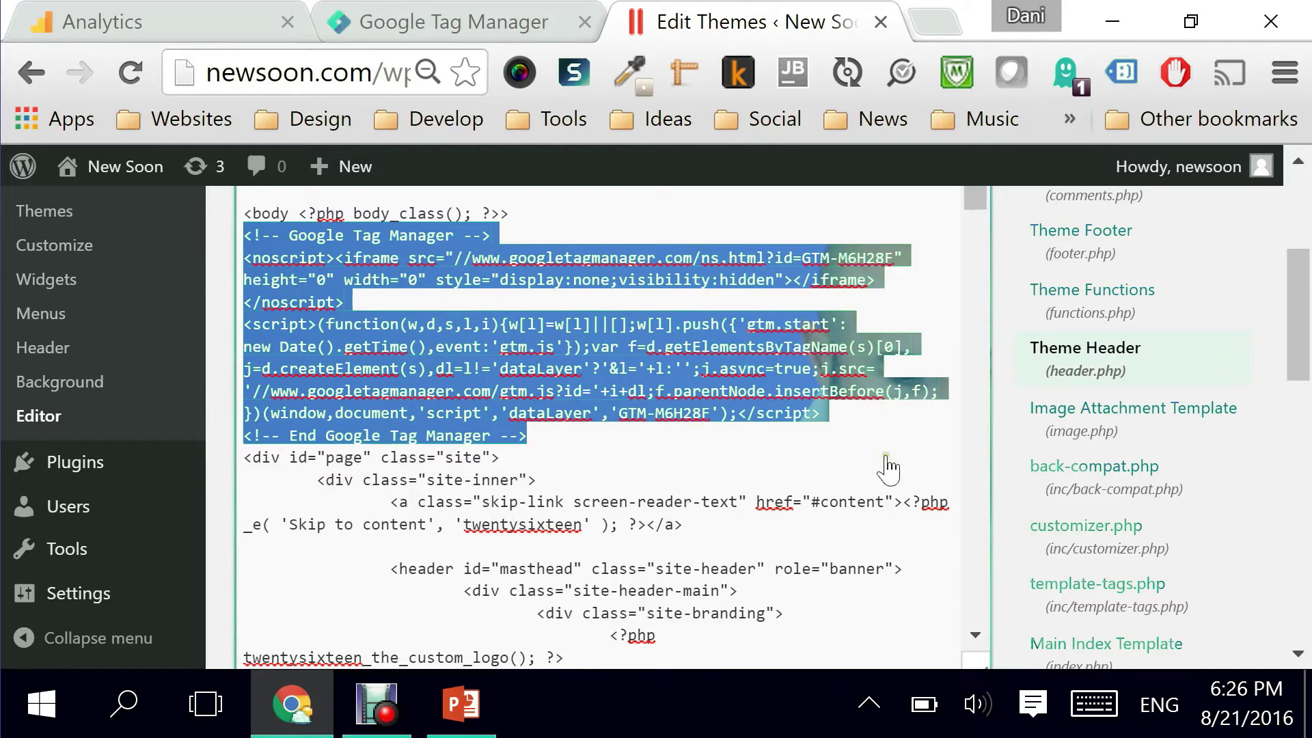
scroll(1302, 333, "down", 8)
left_click(287, 229)
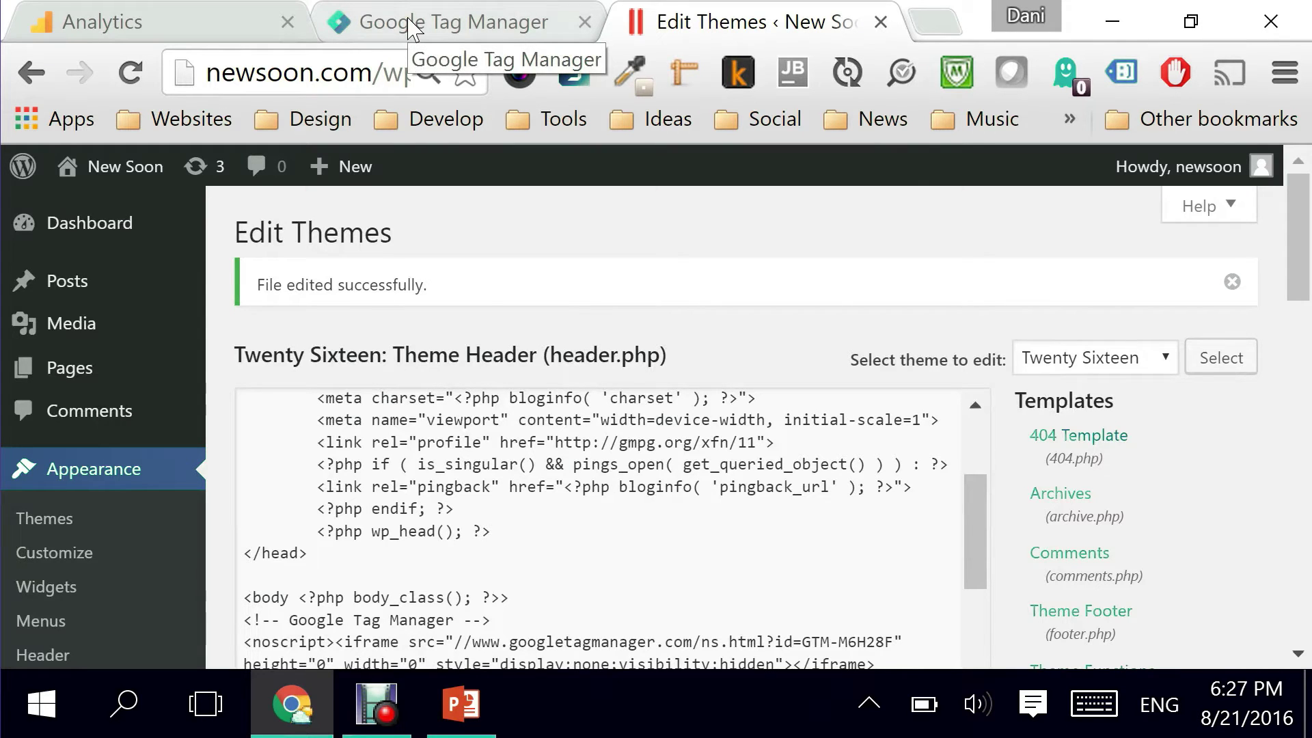
Dismiss the Tag Manager install code window.
left_click(408, 29)
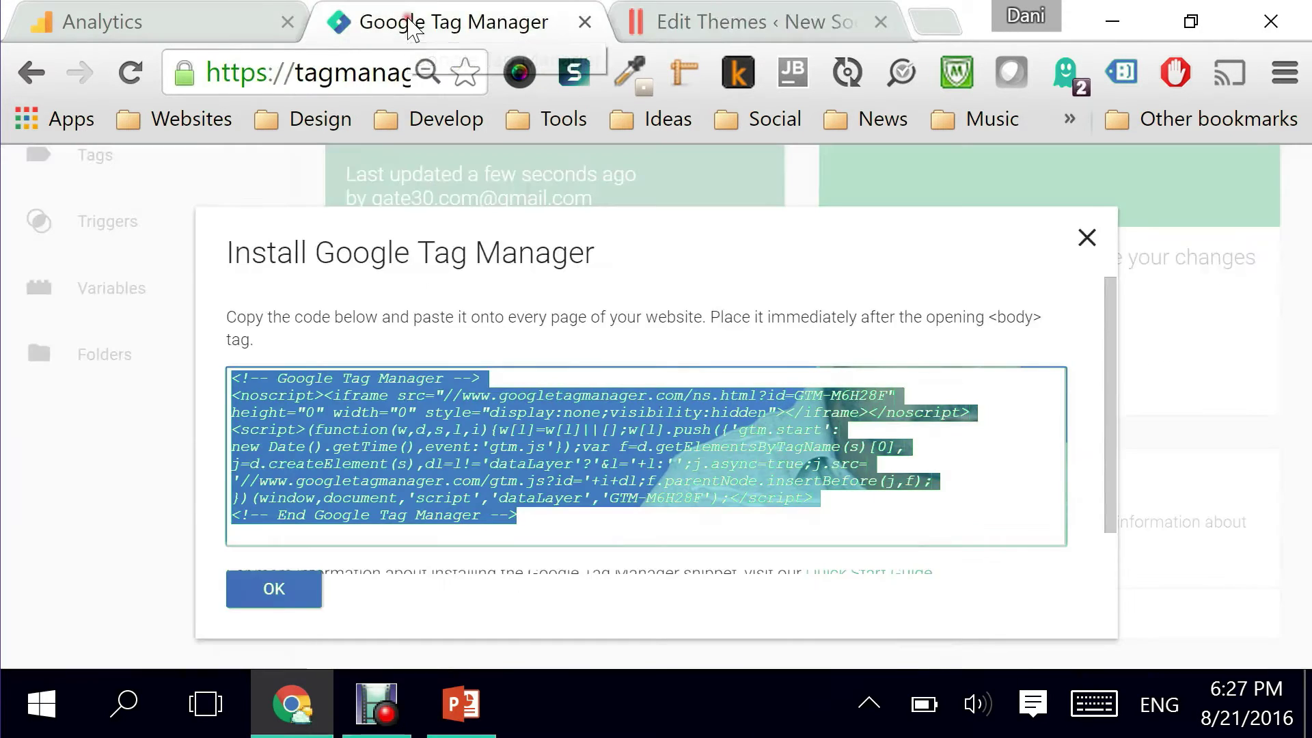
left_click(291, 592)
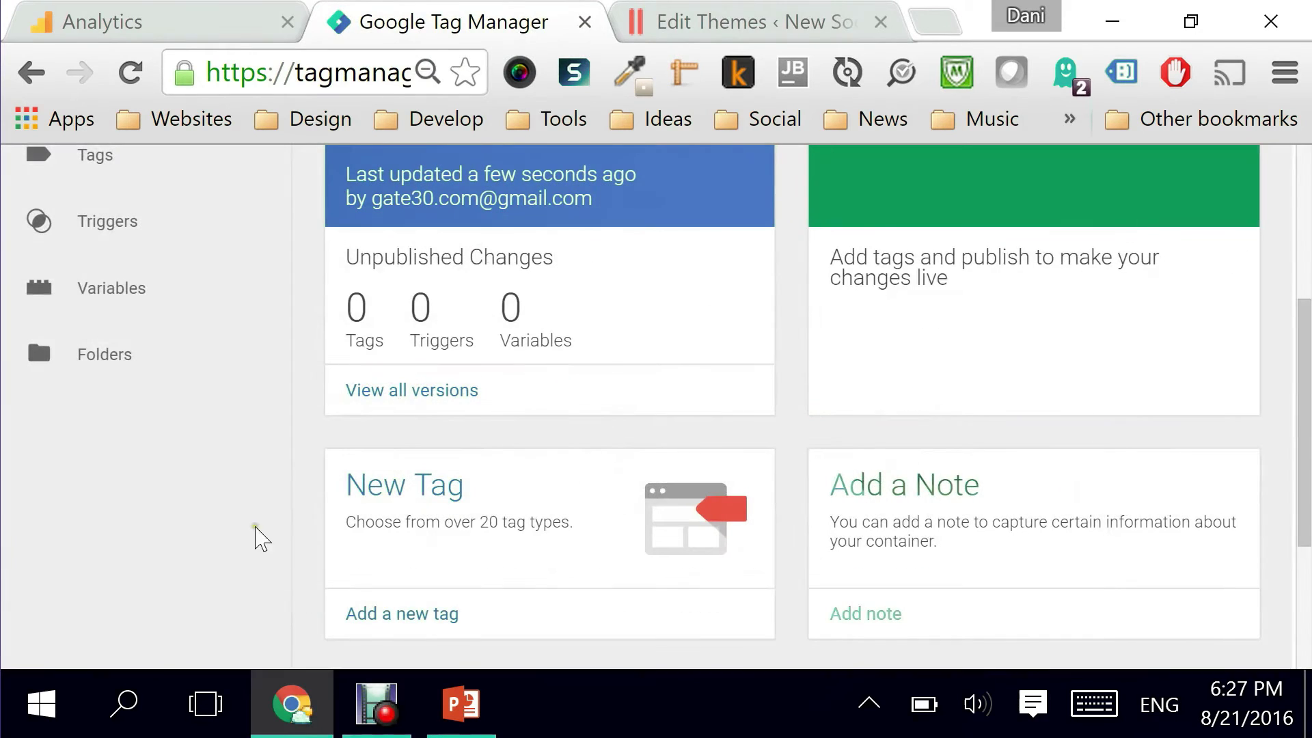
scroll(1305, 287, "up", 3)
scroll(1307, 283, "up", 1)
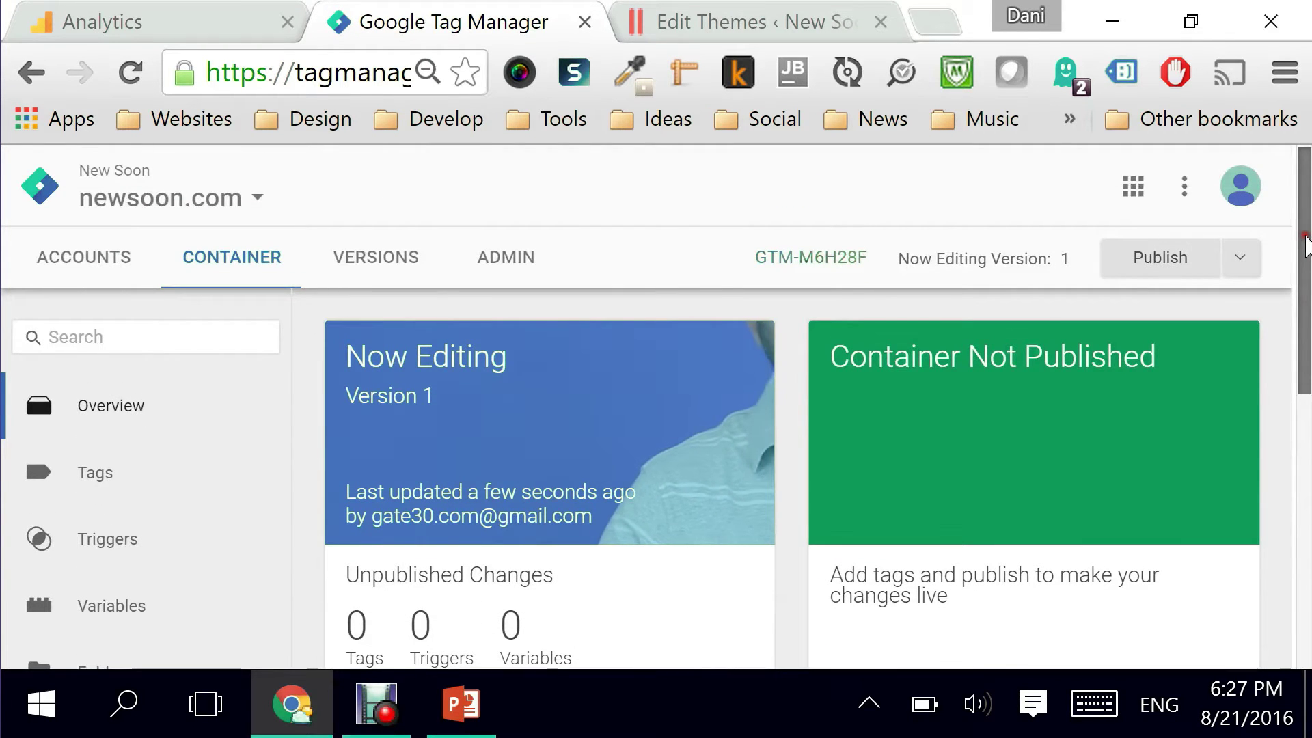
scroll(1306, 240, "down", 1)
scroll(656, 410, "down", 2)
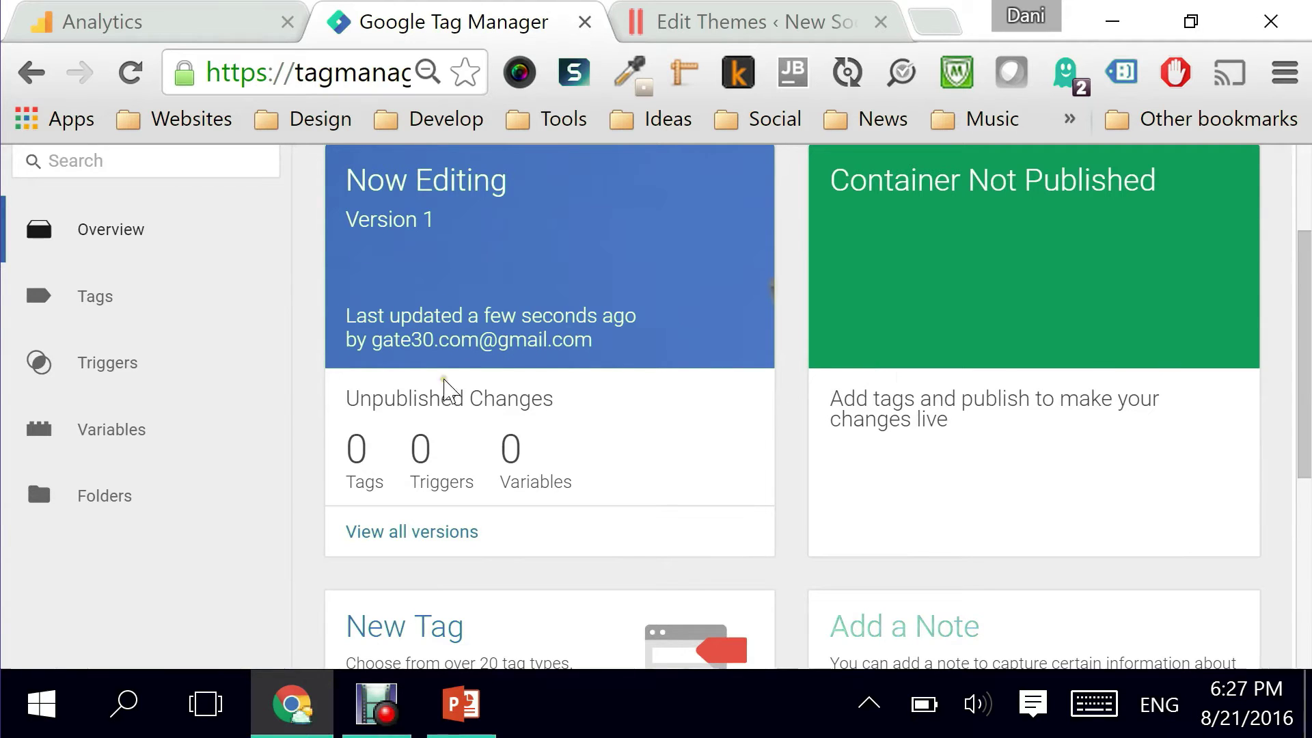
Copy the Analytics tracking ID and return to the Tag Manager container overview.
left_click(196, 22)
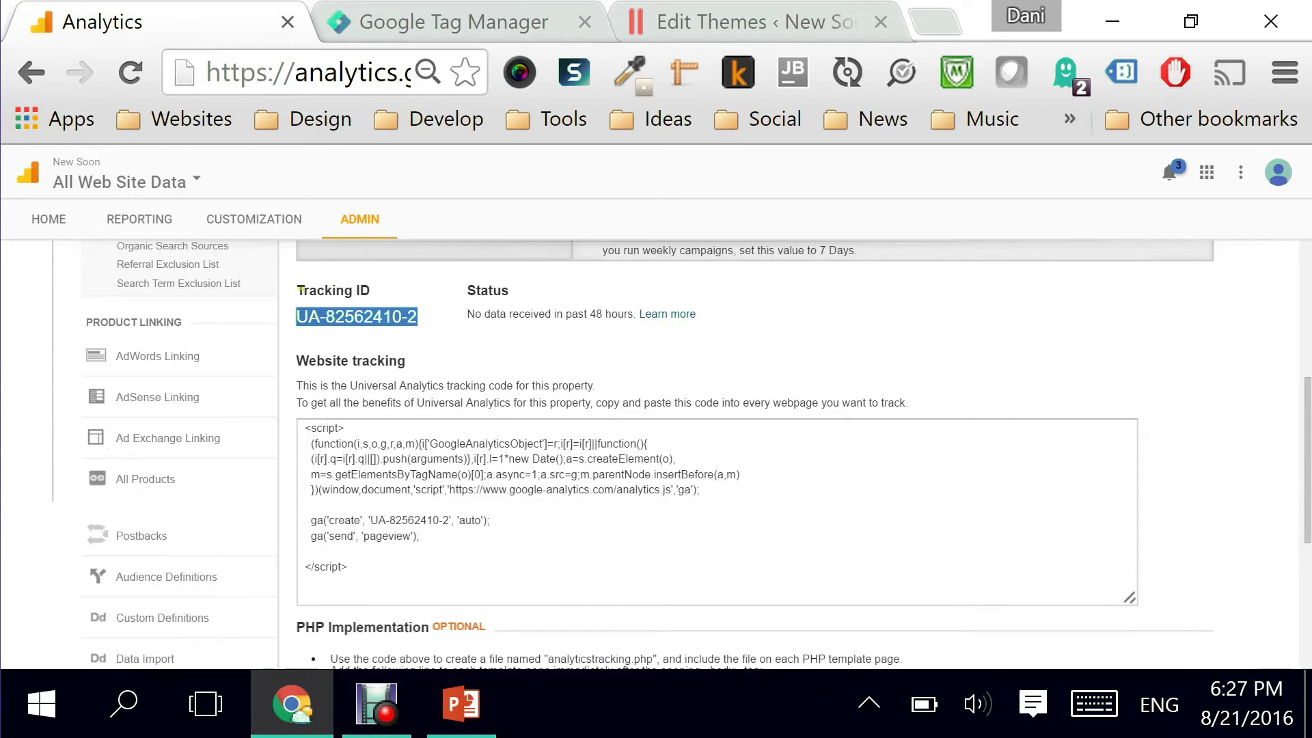
left_click(485, 28)
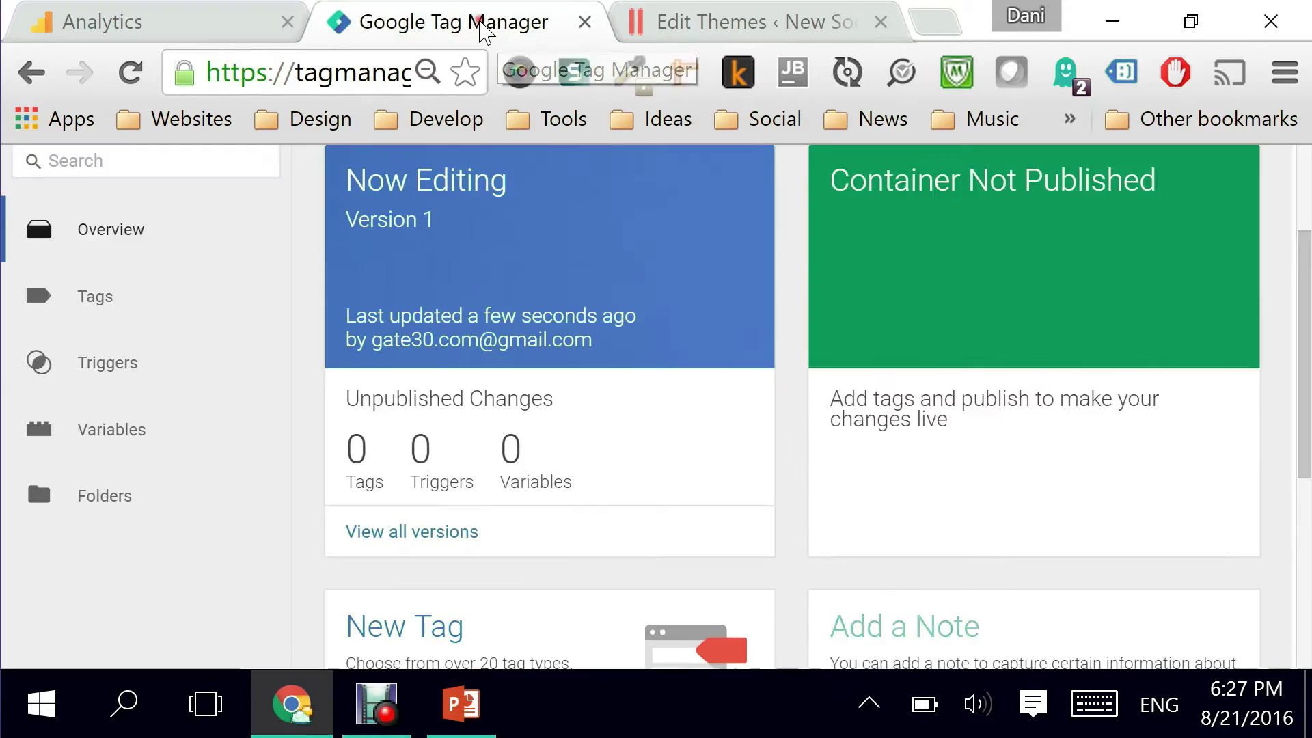
left_click(103, 19)
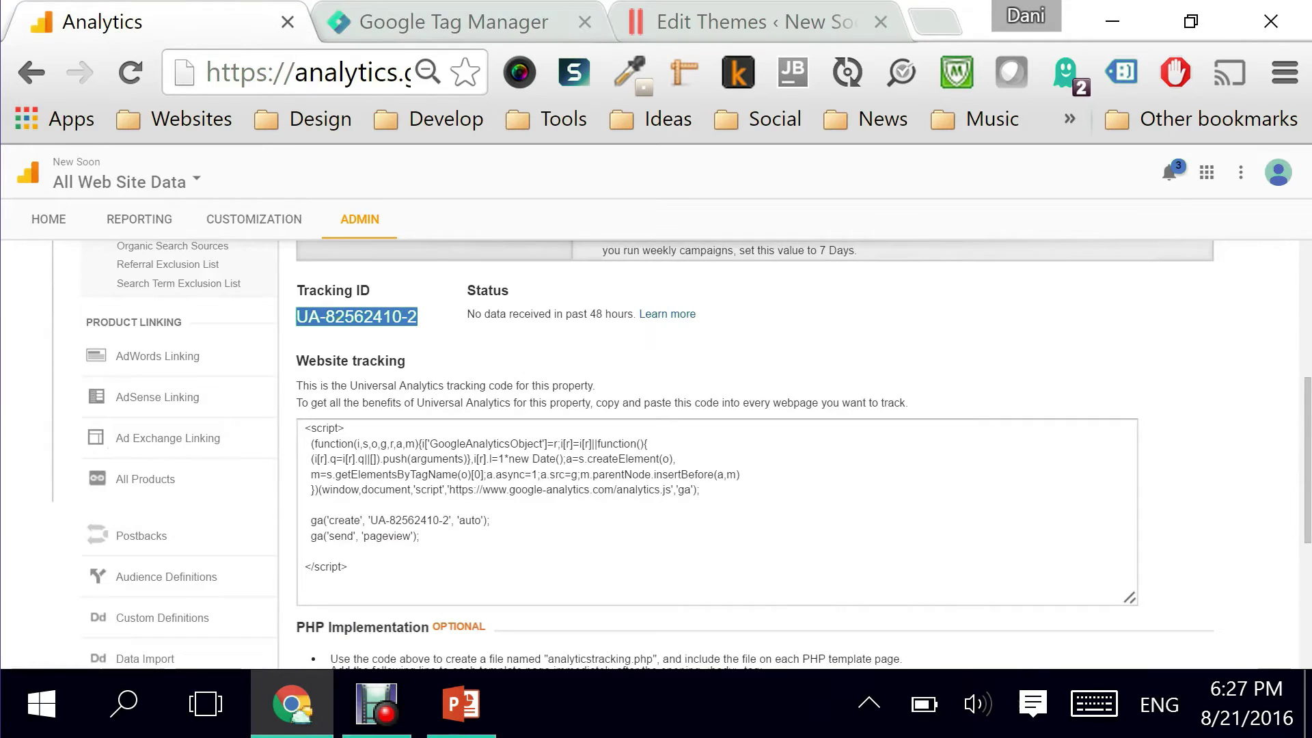
right_click(336, 317)
left_click(388, 338)
left_click(444, 22)
scroll(314, 321, "down", 3)
scroll(316, 326, "up", 3)
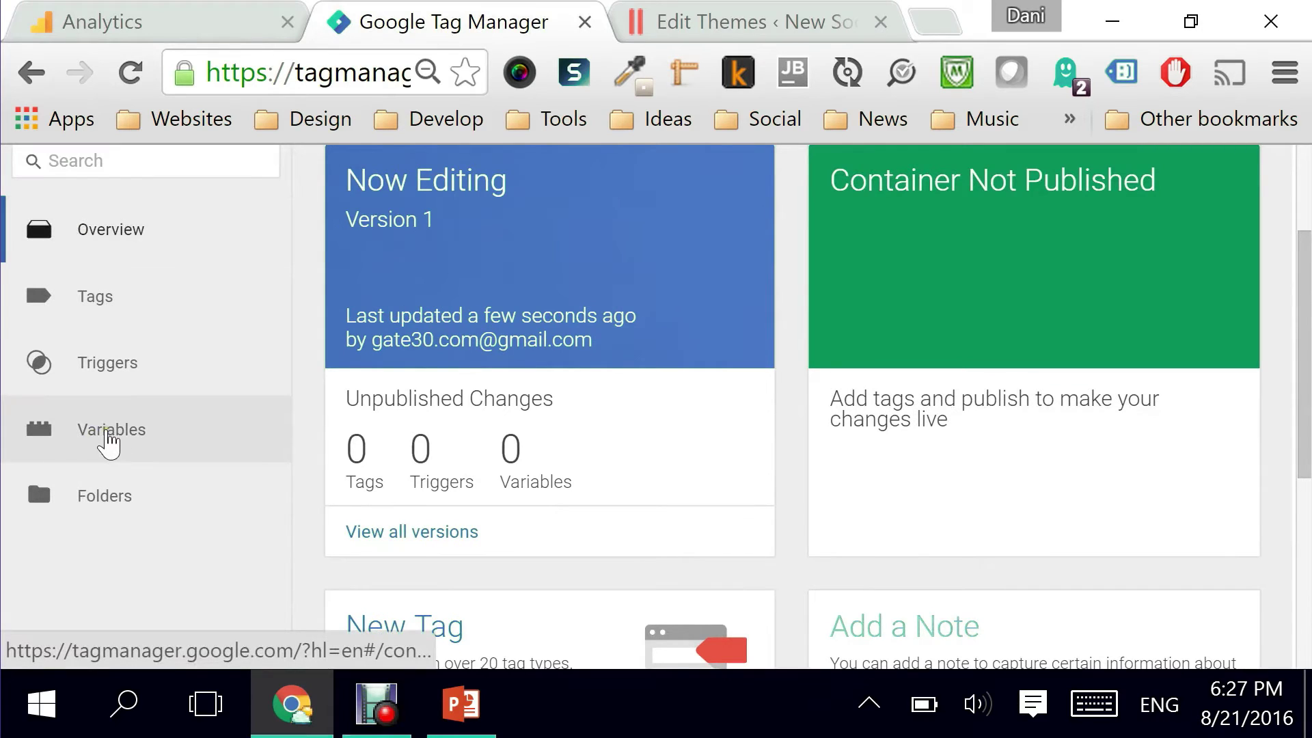
Start a new user-defined variable on the Variables page and choose the Constant type.
left_click(107, 442)
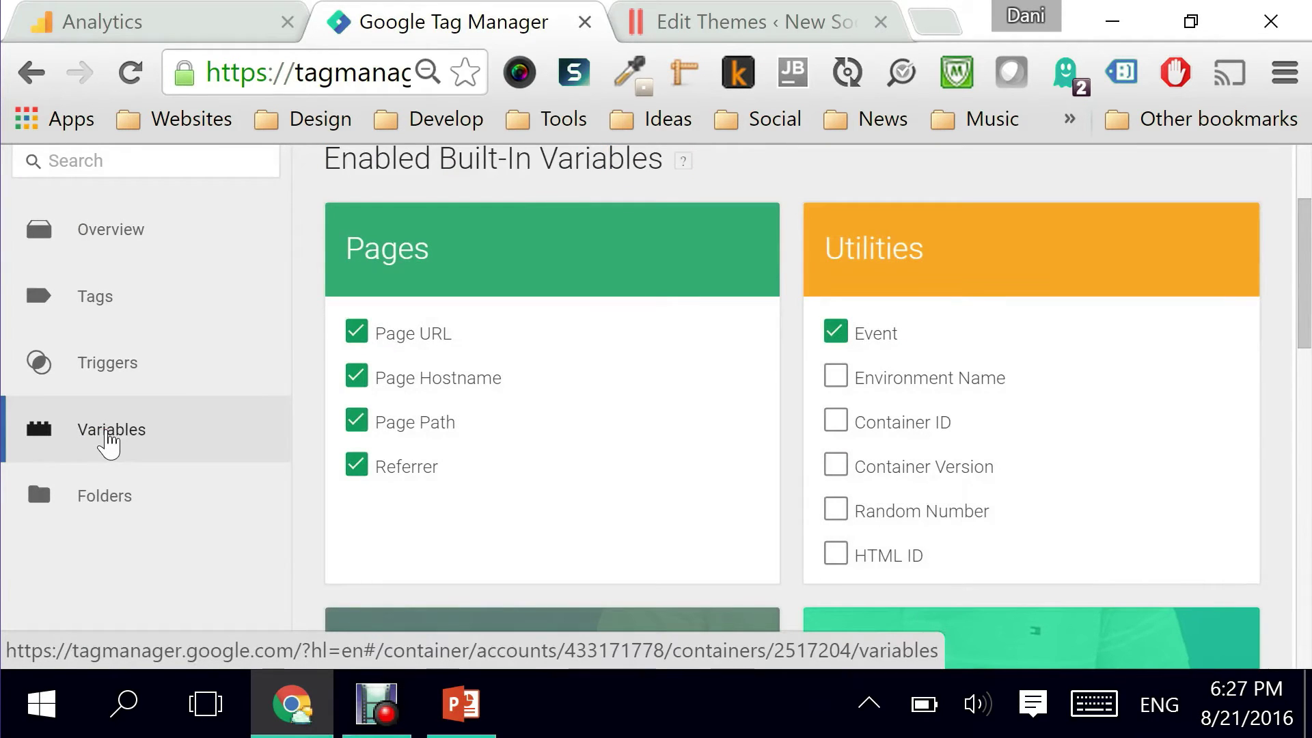
scroll(668, 404, "down", 2)
scroll(668, 408, "down", 10)
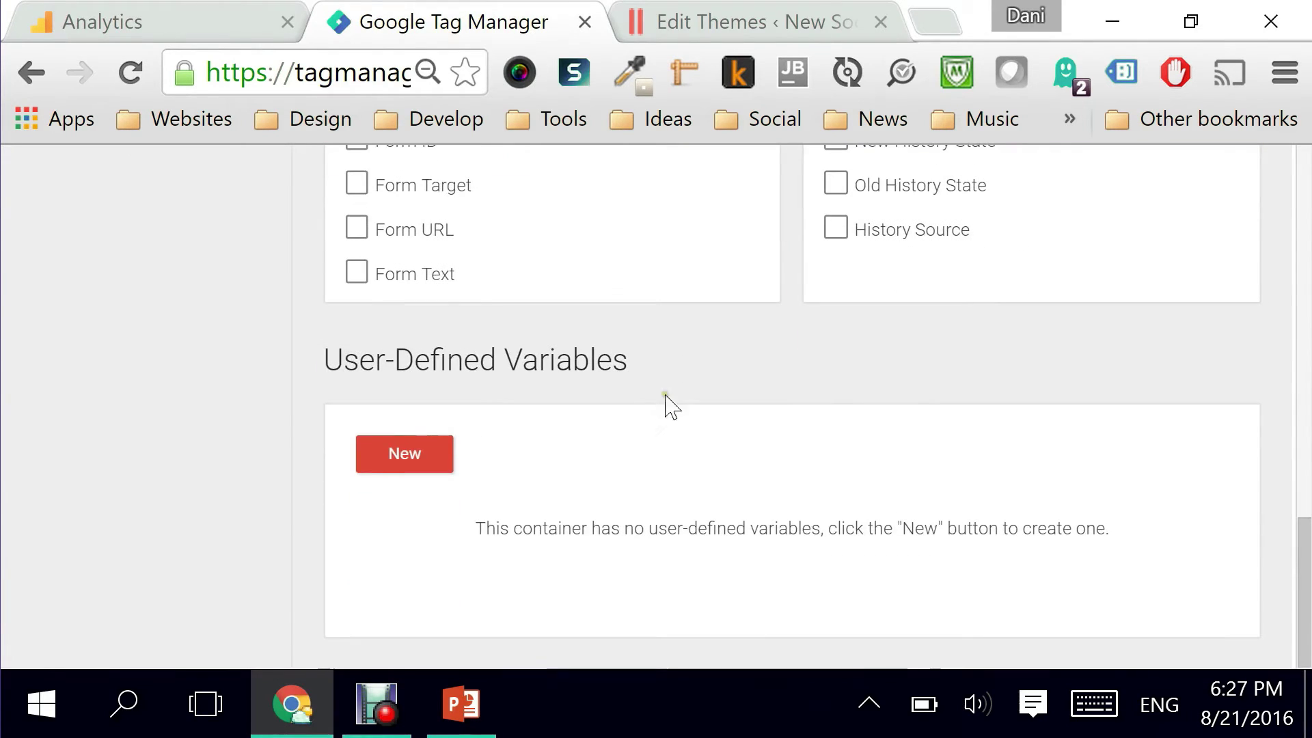
left_click(389, 468)
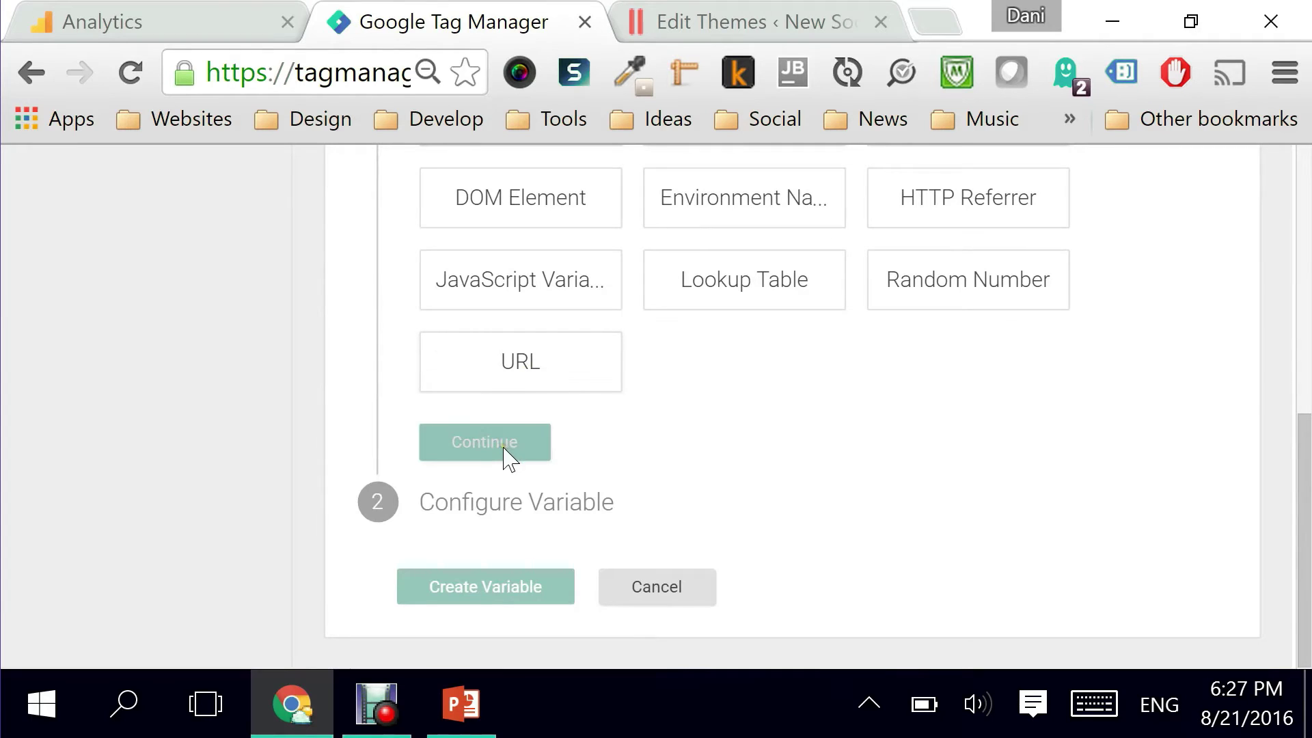
scroll(594, 389, "up", 2)
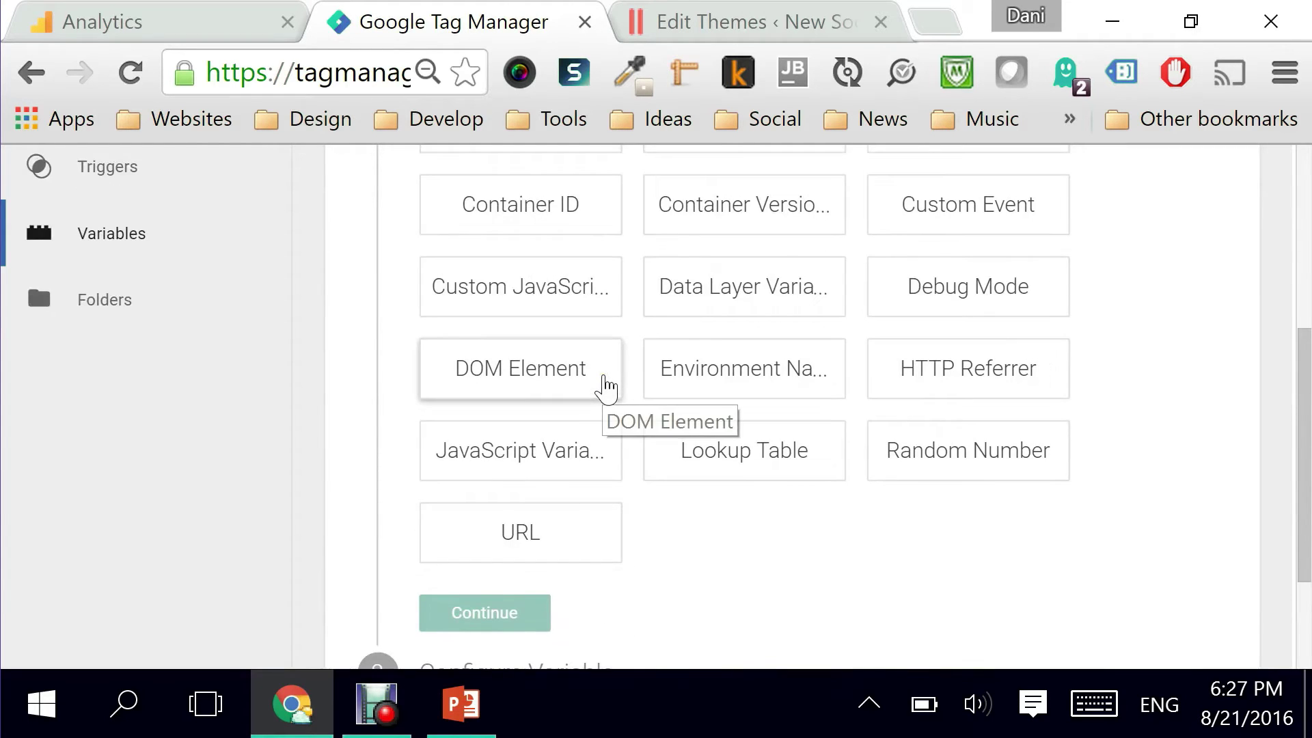
scroll(604, 388, "up", 2)
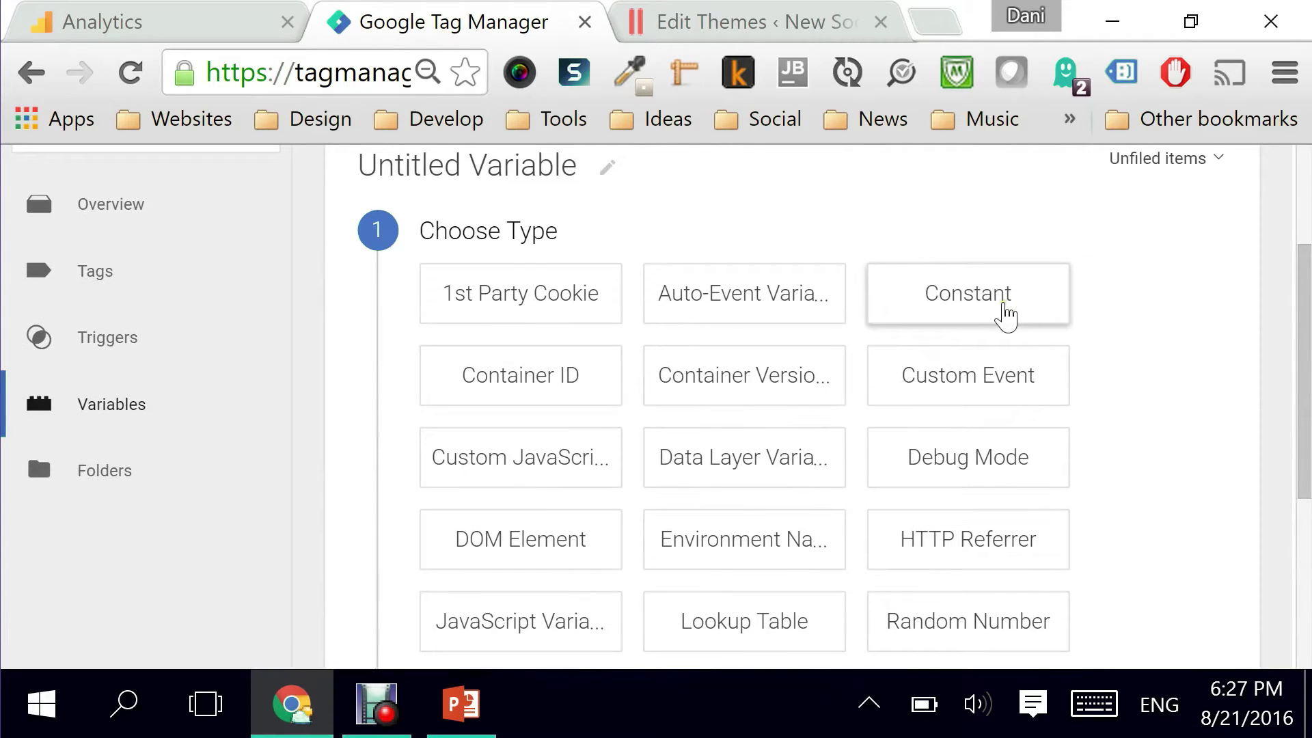
left_click(1003, 311)
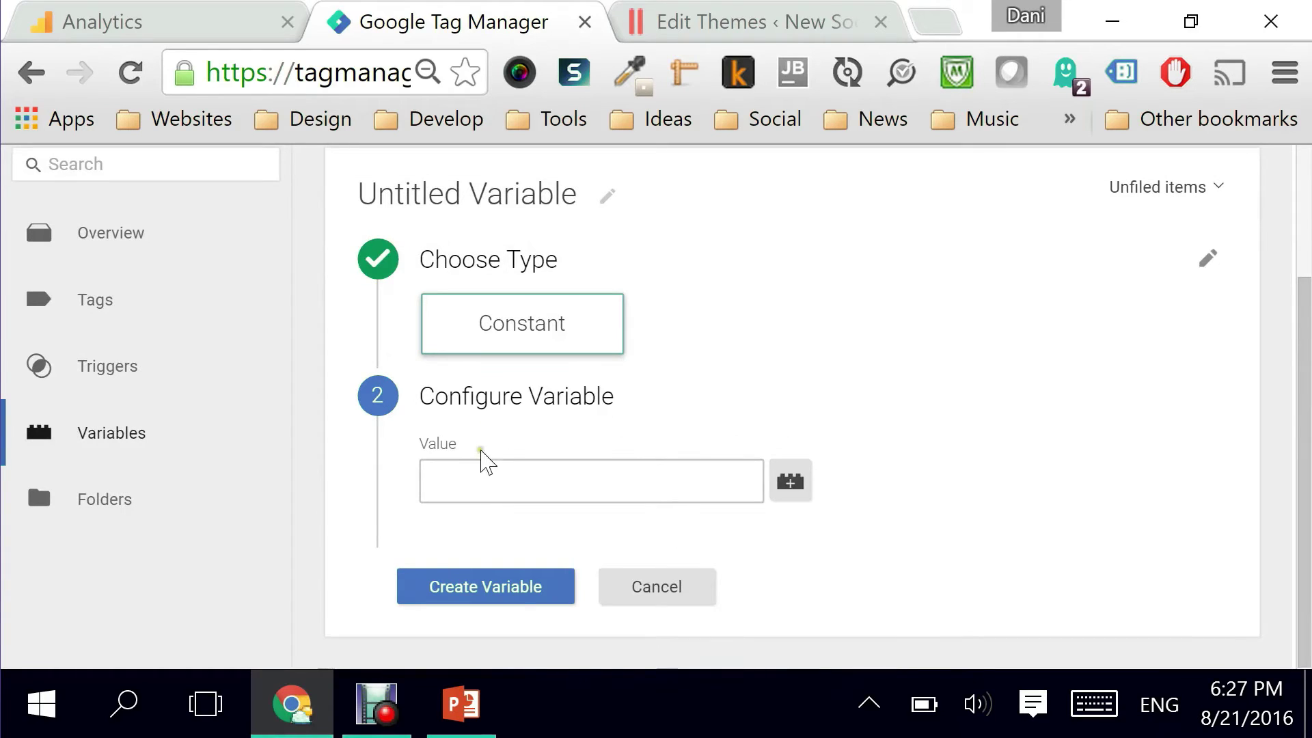
Name the Constant variable gaTrackingID, paste the tracking ID as its value, and save it.
left_click(440, 195)
left_click_drag(578, 194, 339, 205)
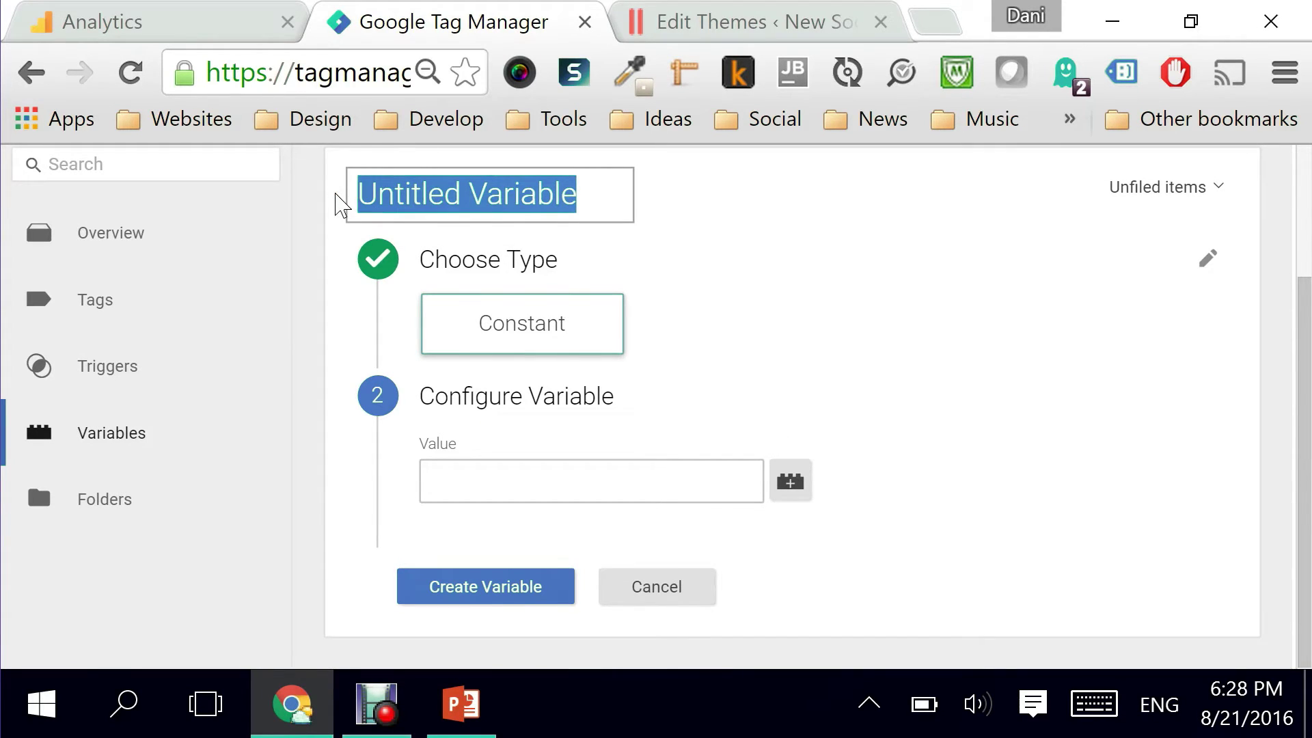
type("ga")
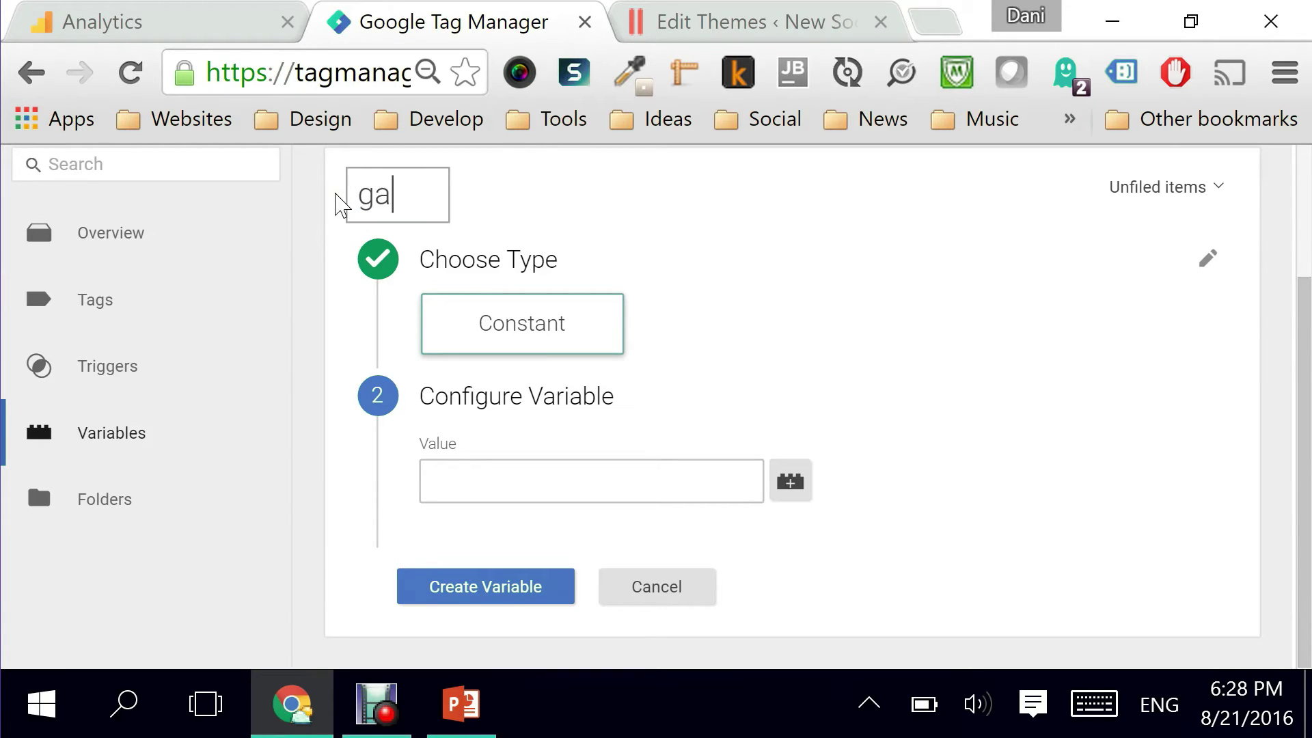
type("TrackingID")
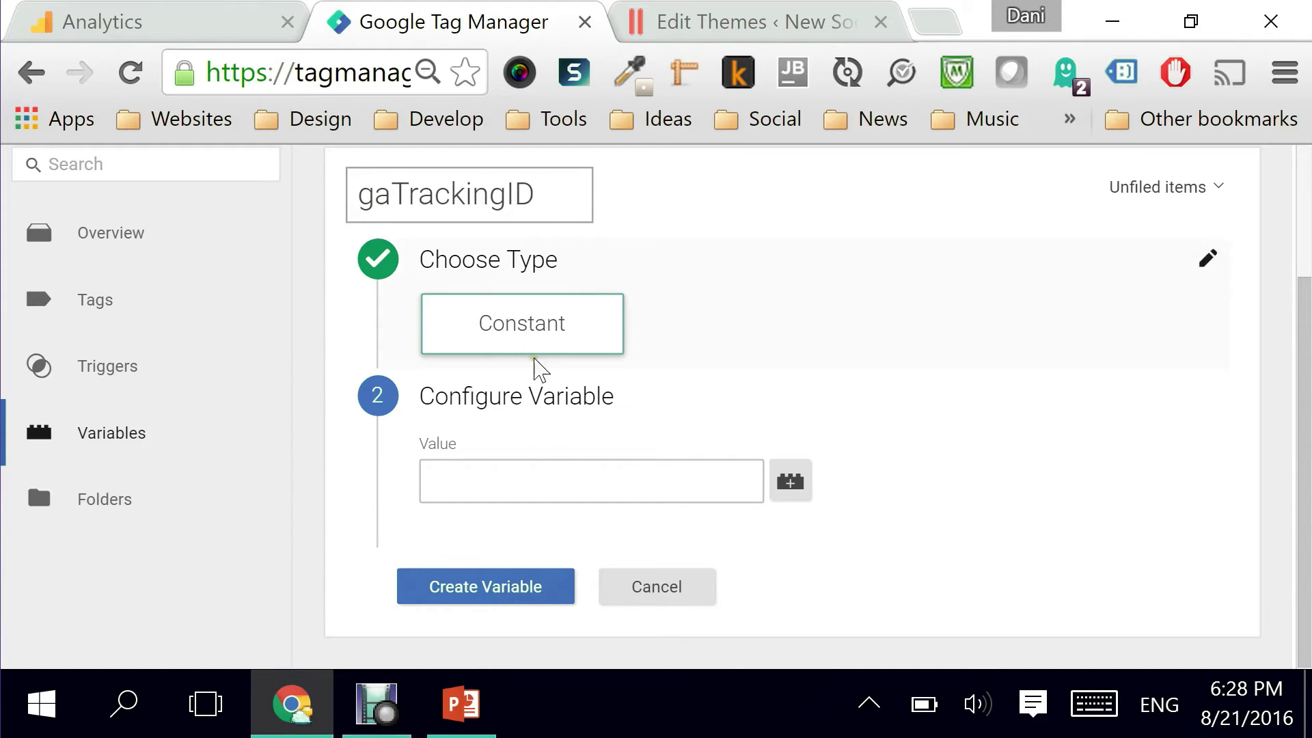
left_click(536, 467)
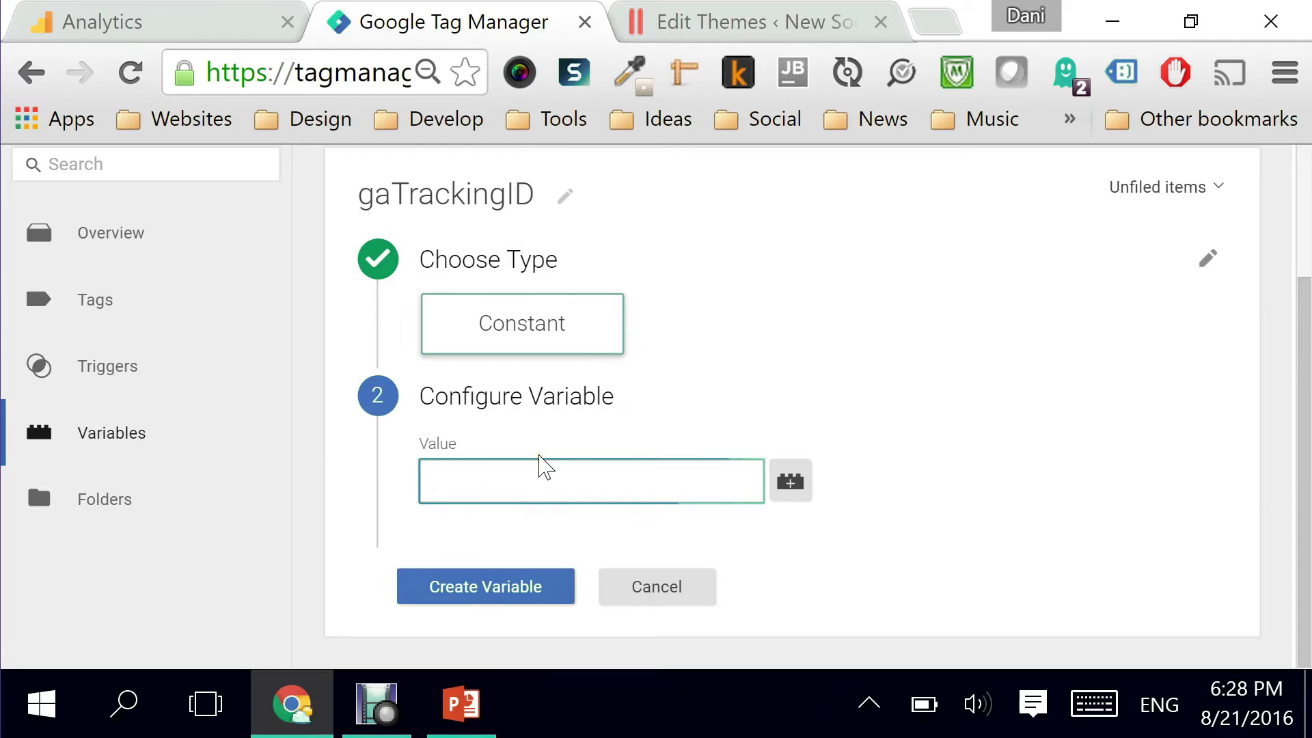
key("ctrl+v")
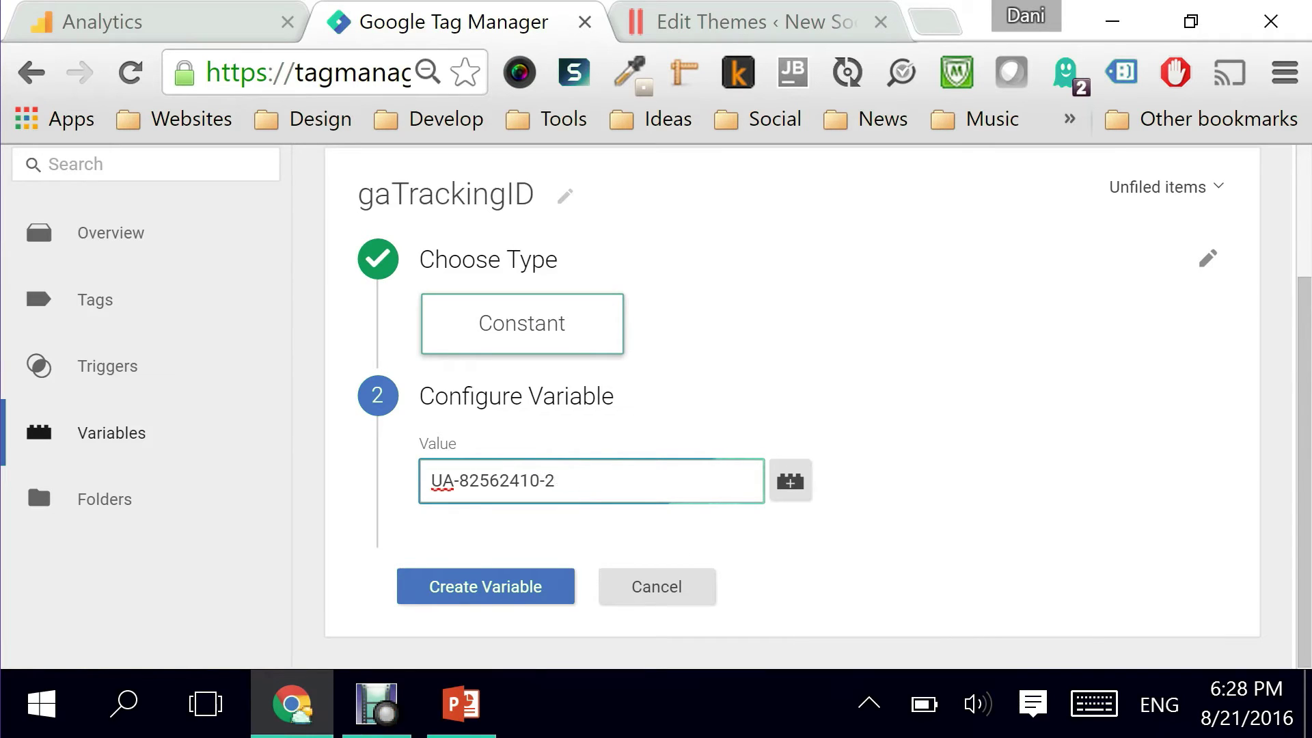
left_click(487, 592)
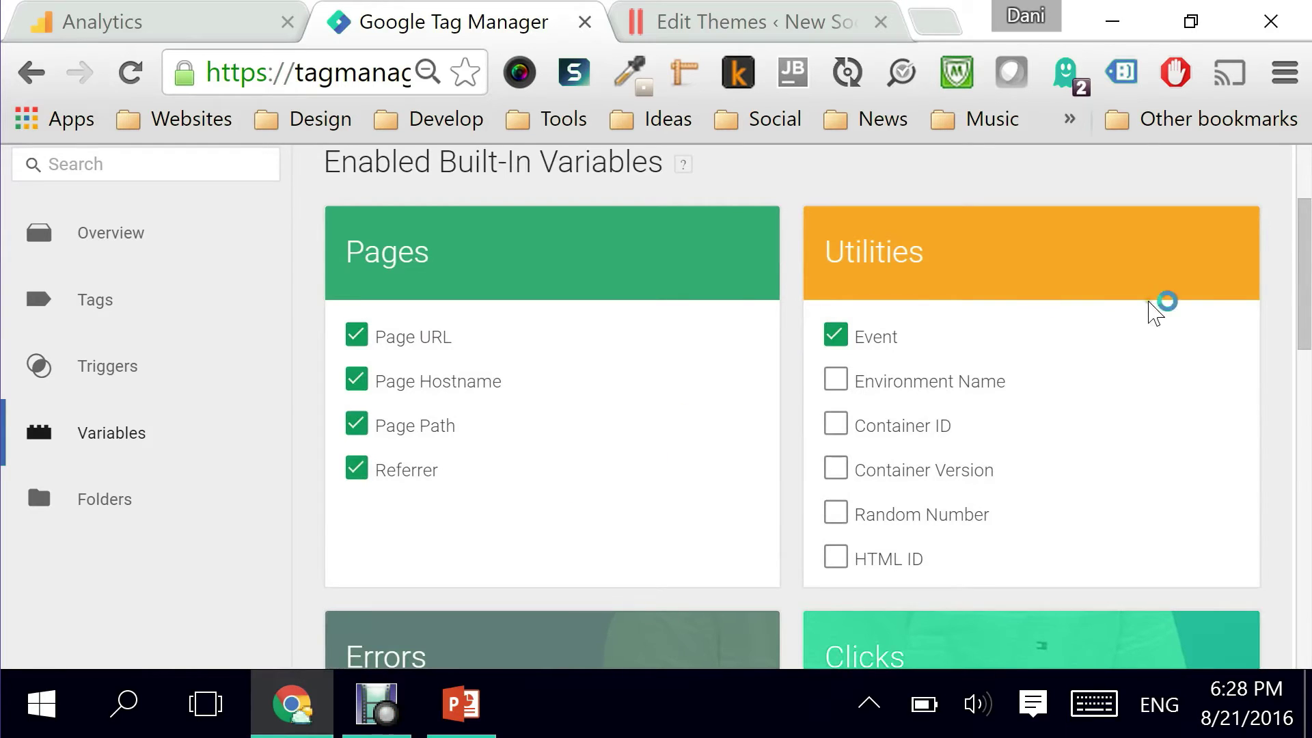
left_click_drag(1303, 274, 1306, 581)
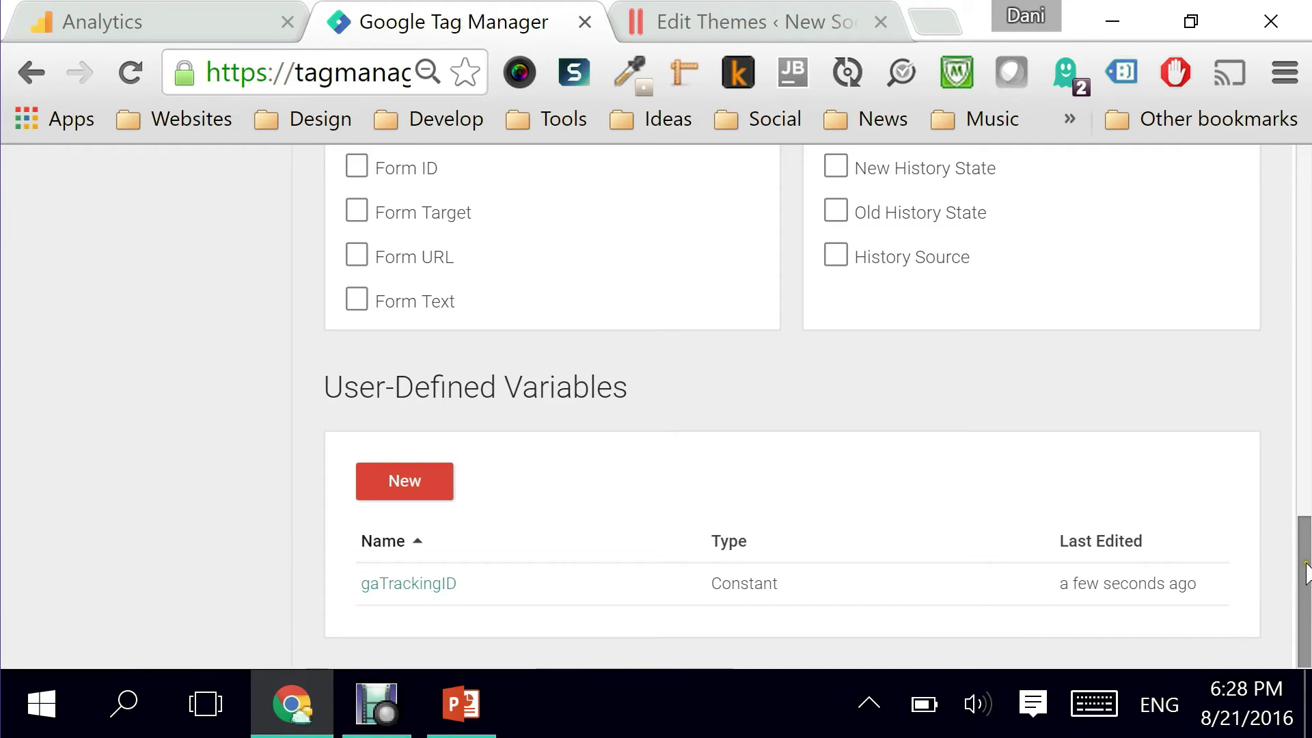
left_click_drag(1305, 570, 1308, 229)
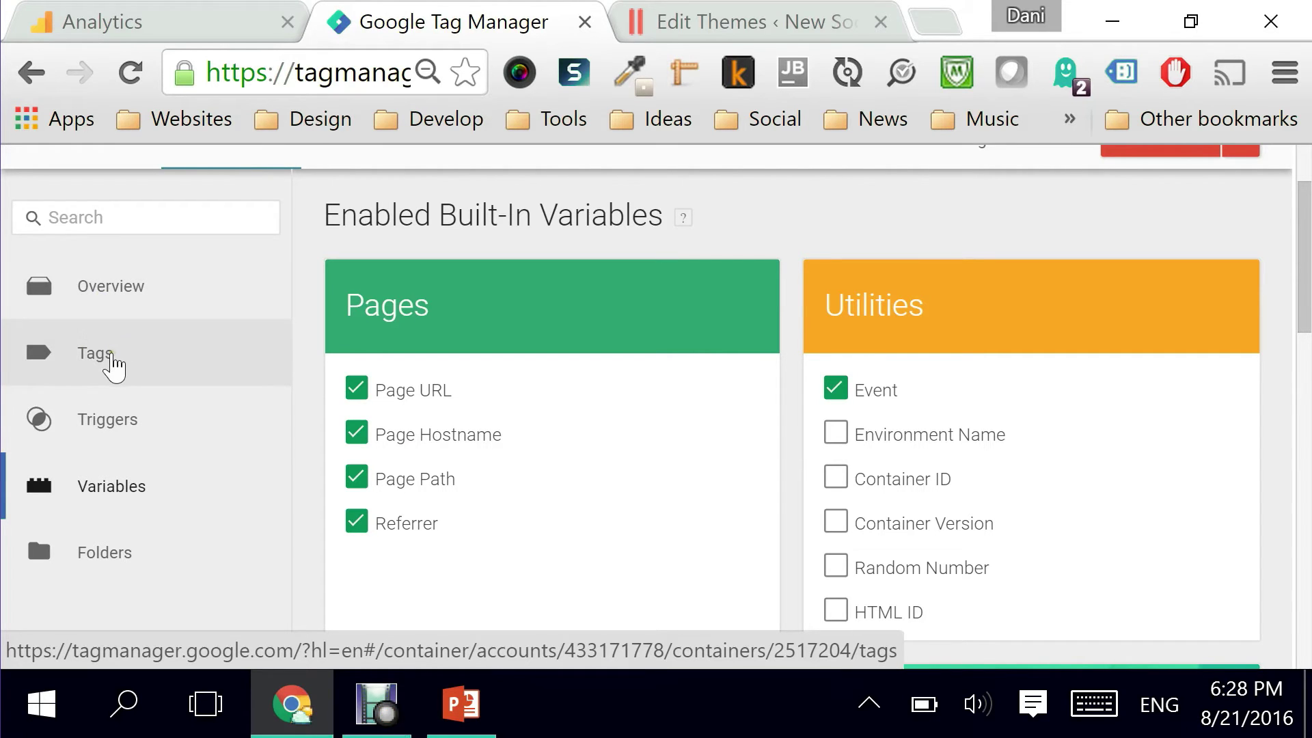
Create a new tag titled 'GAU Tag - PageViews'.
left_click(89, 369)
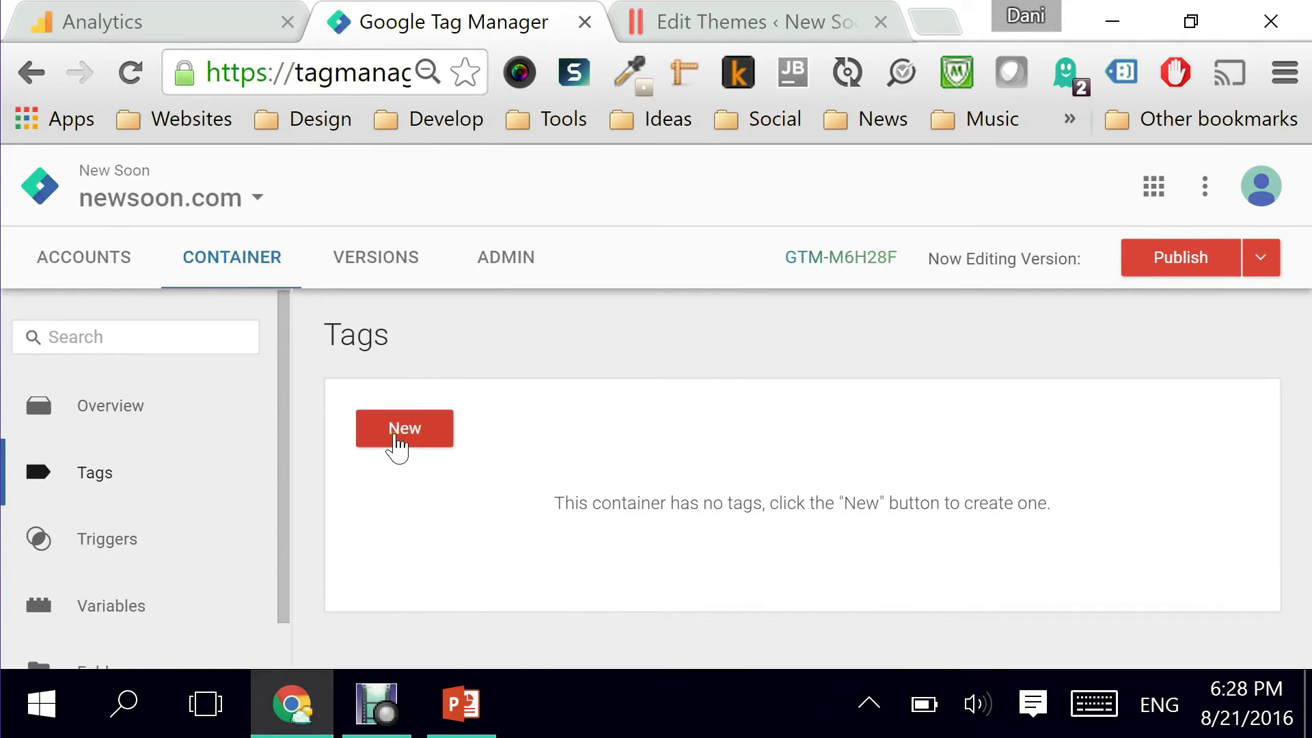
left_click(395, 438)
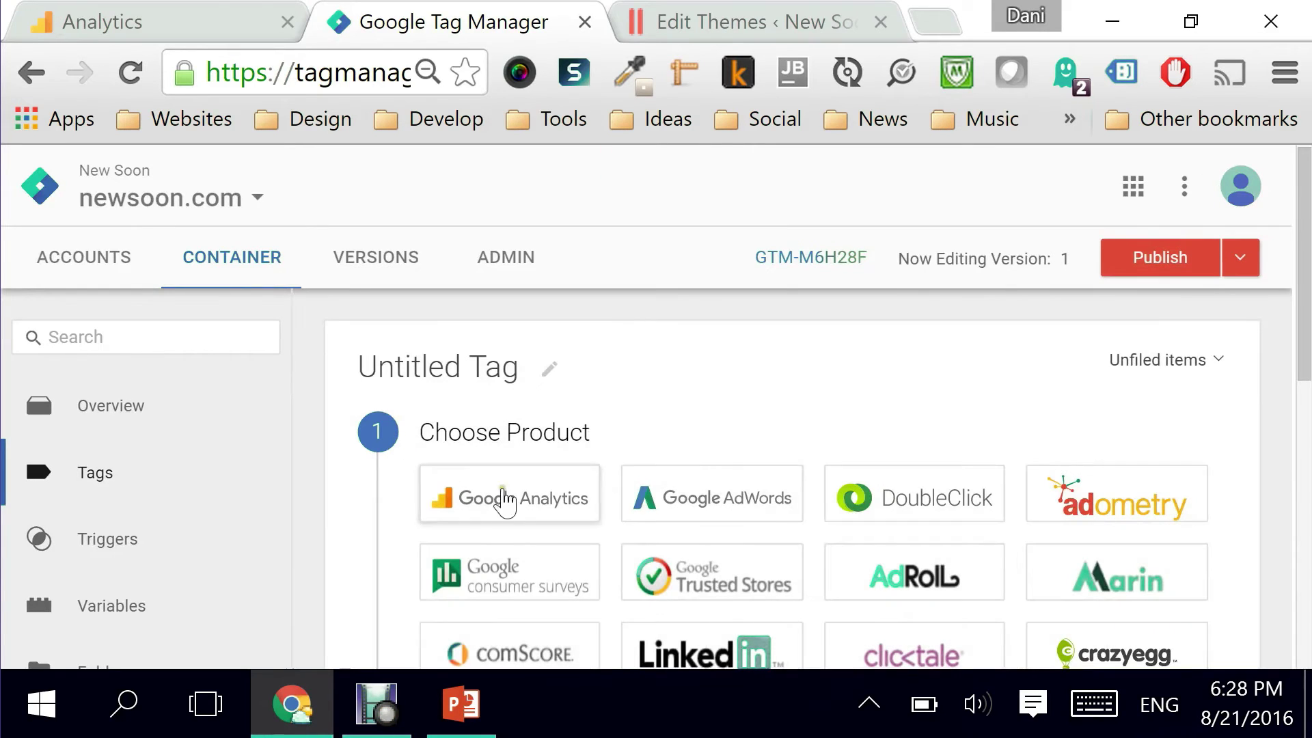
scroll(504, 497, "down", 3)
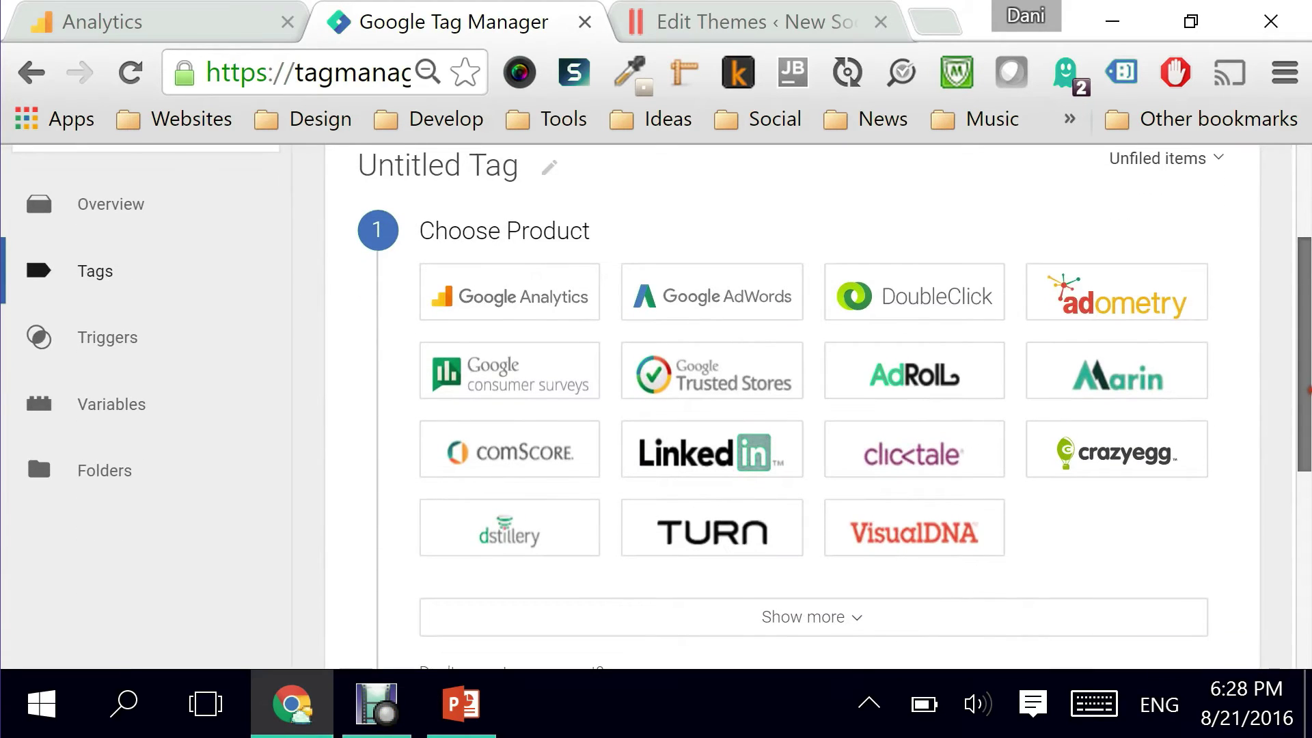
scroll(656, 410, "up", 1)
left_click(394, 197)
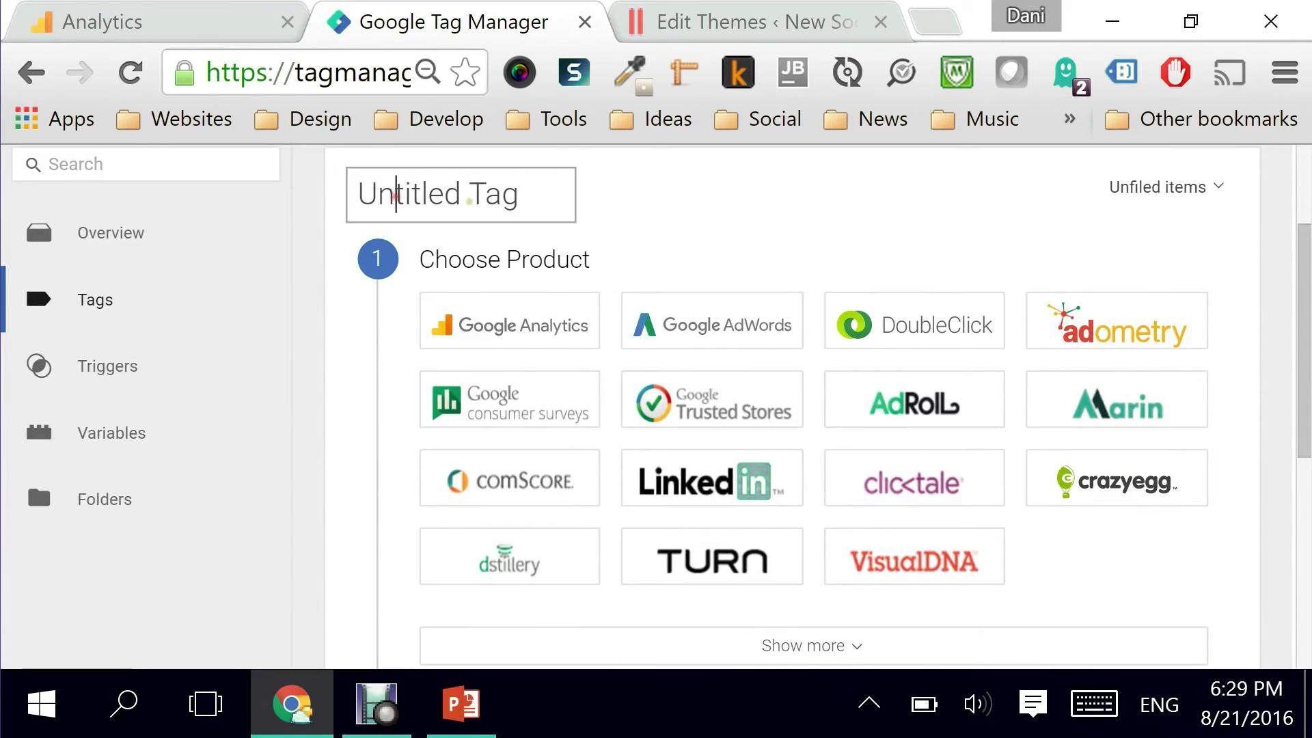
left_click_drag(522, 198, 345, 199)
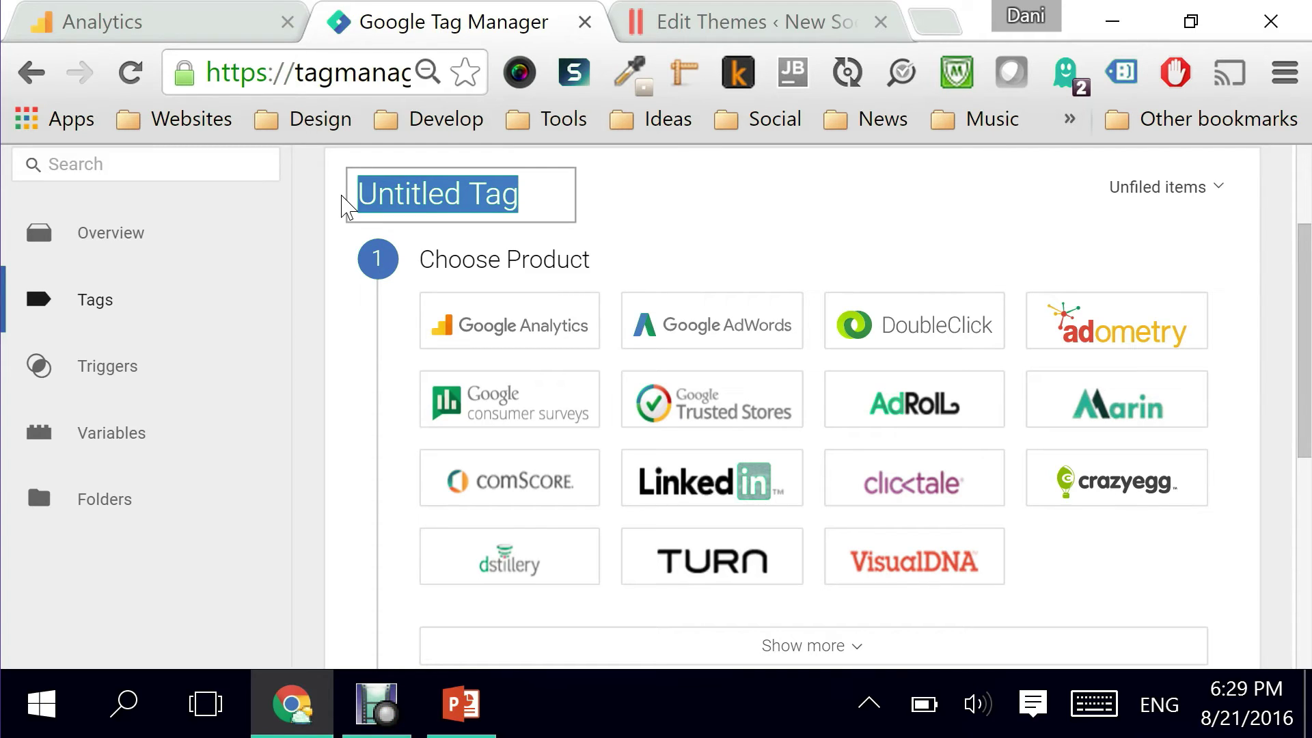
type("G")
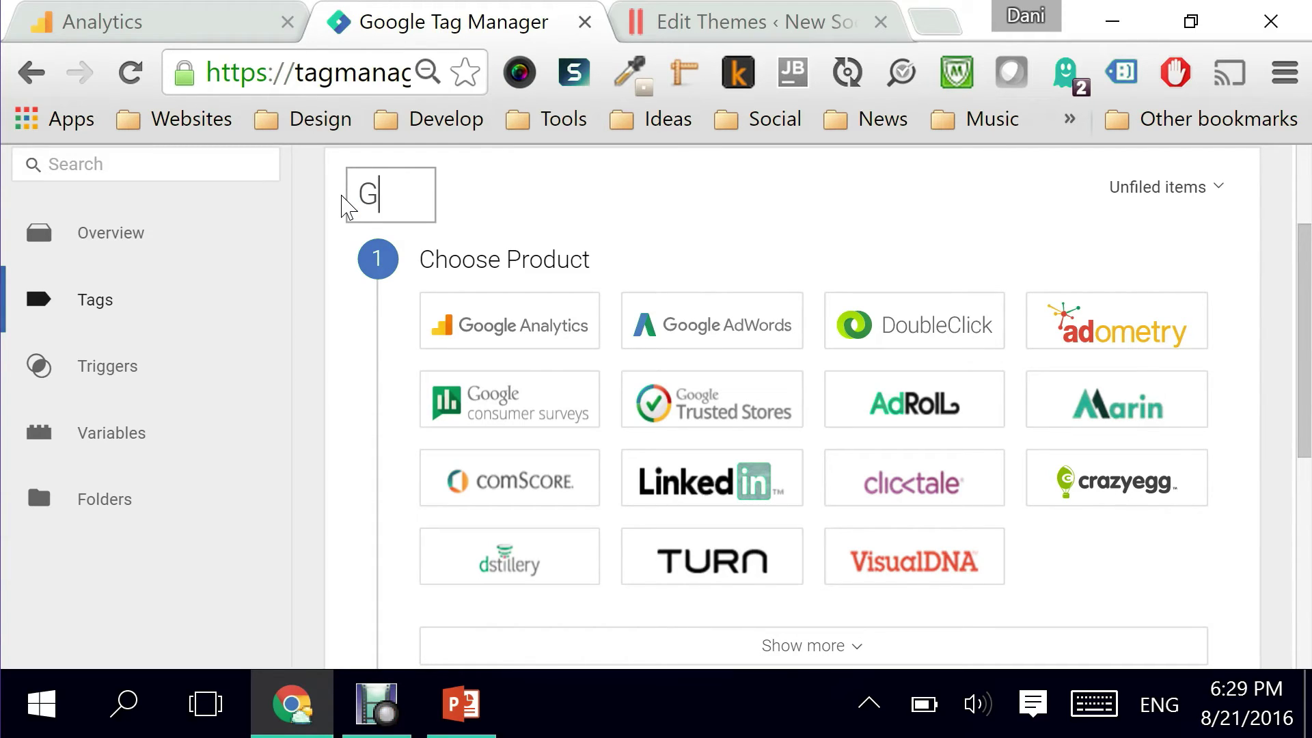
type("AU")
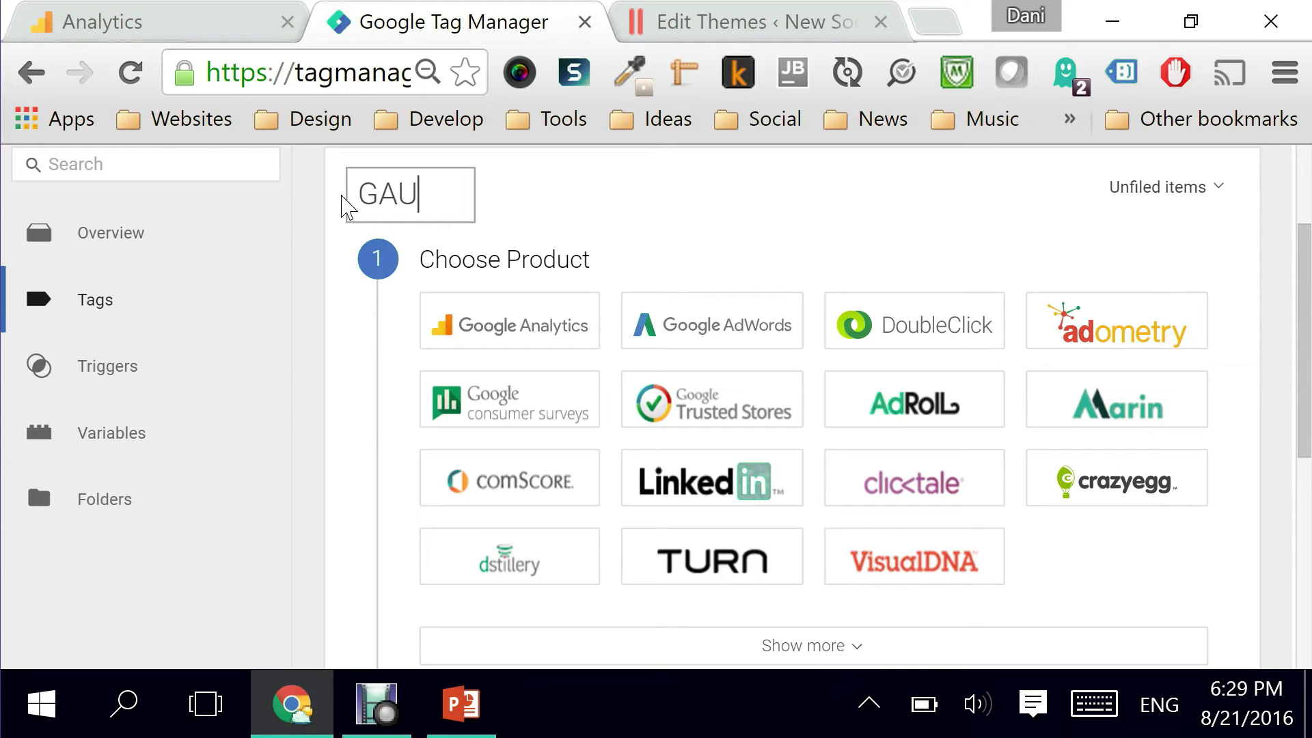
type(" Tag ")
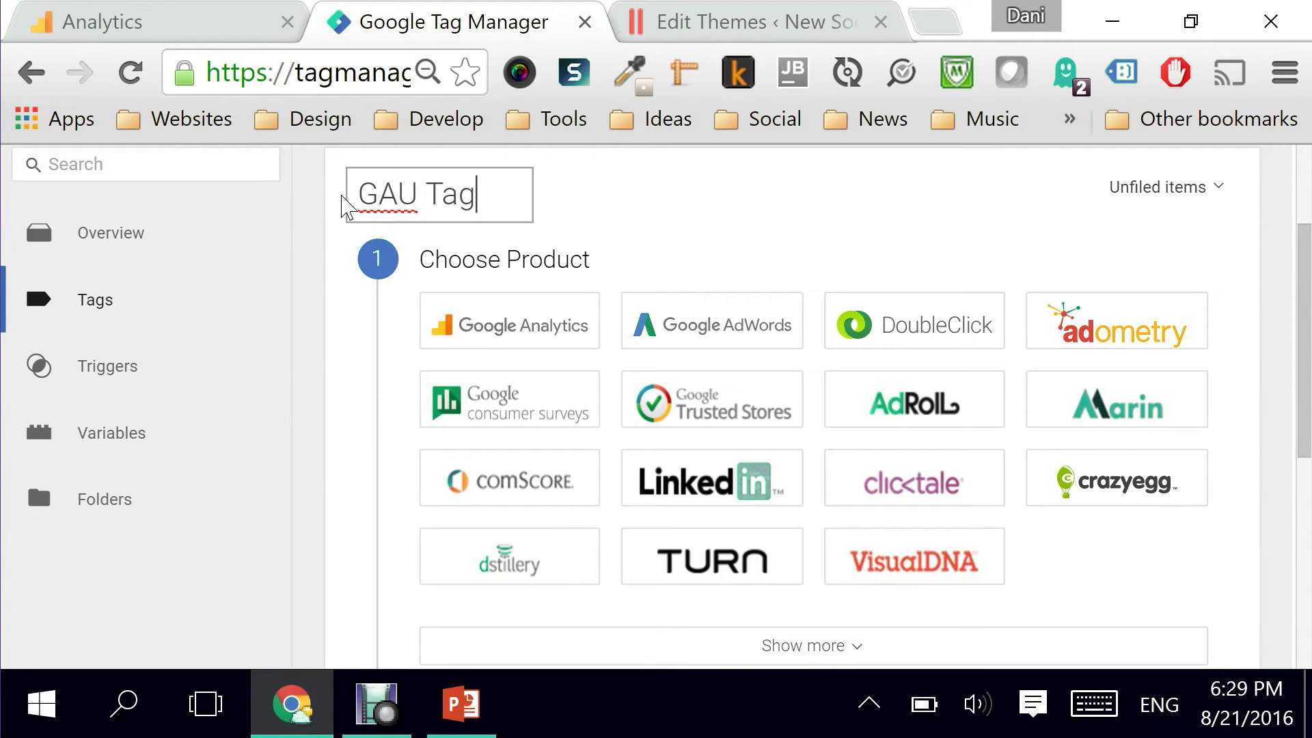
type("- Page")
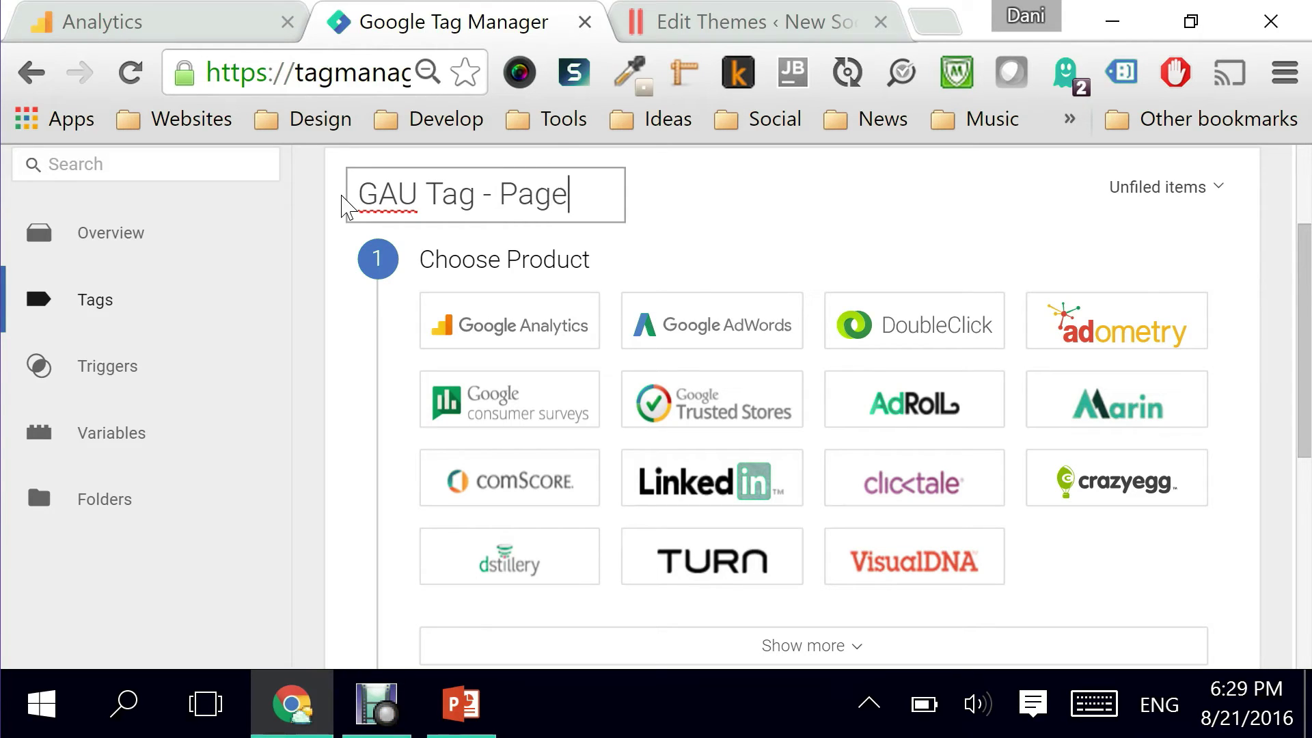
type("Views")
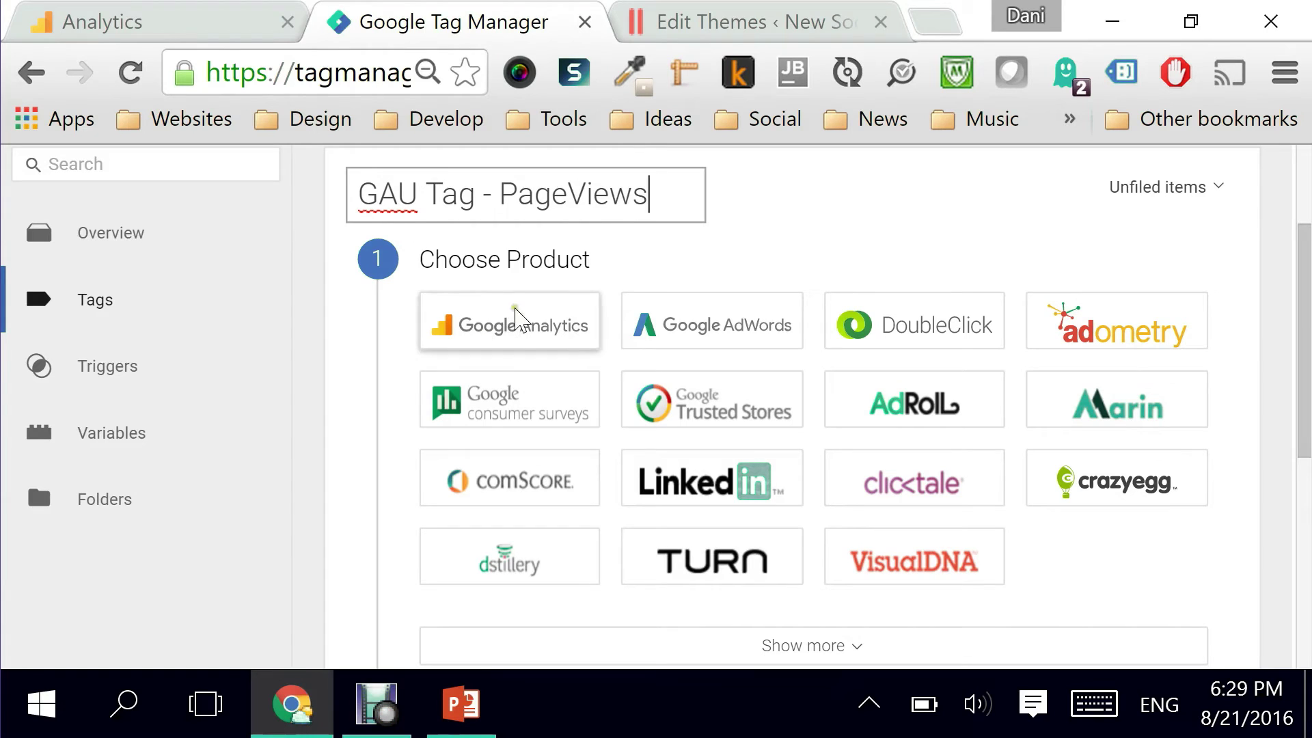
Make the tag a Google Analytics Universal Analytics tag.
left_click(499, 331)
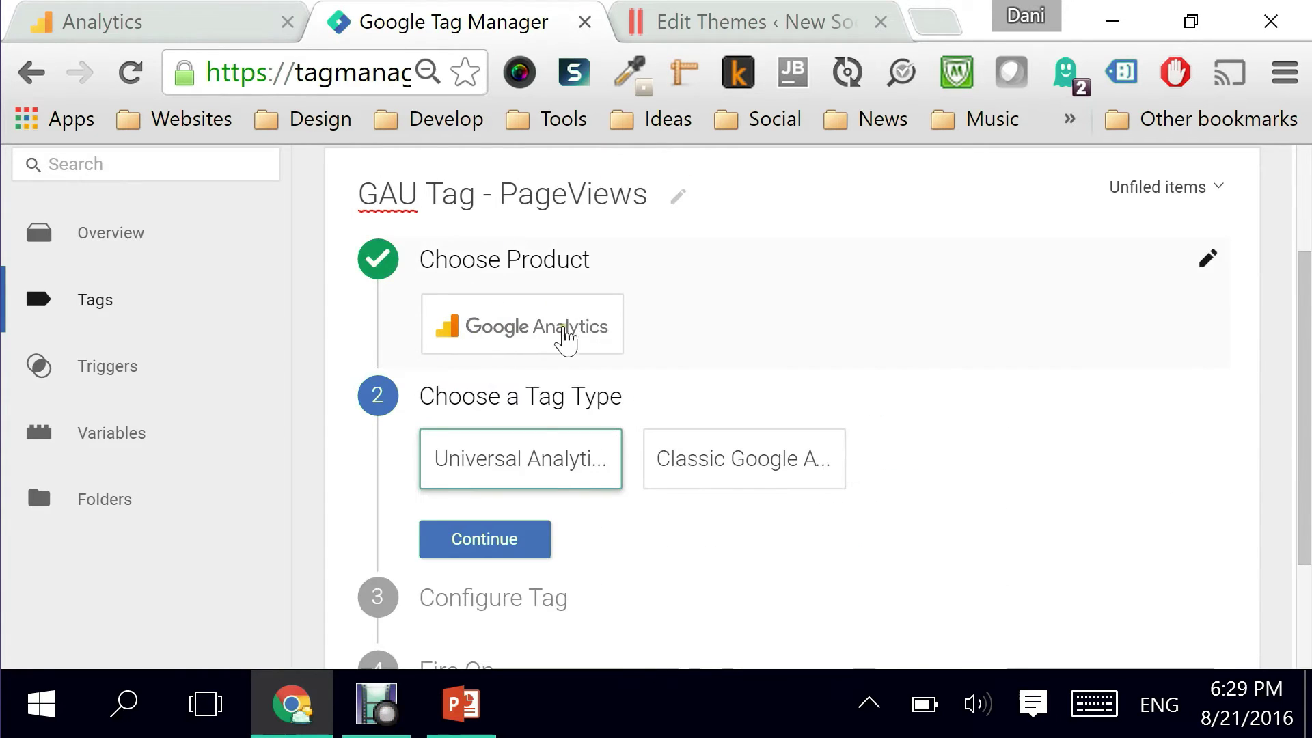
scroll(1305, 316, "down", 3)
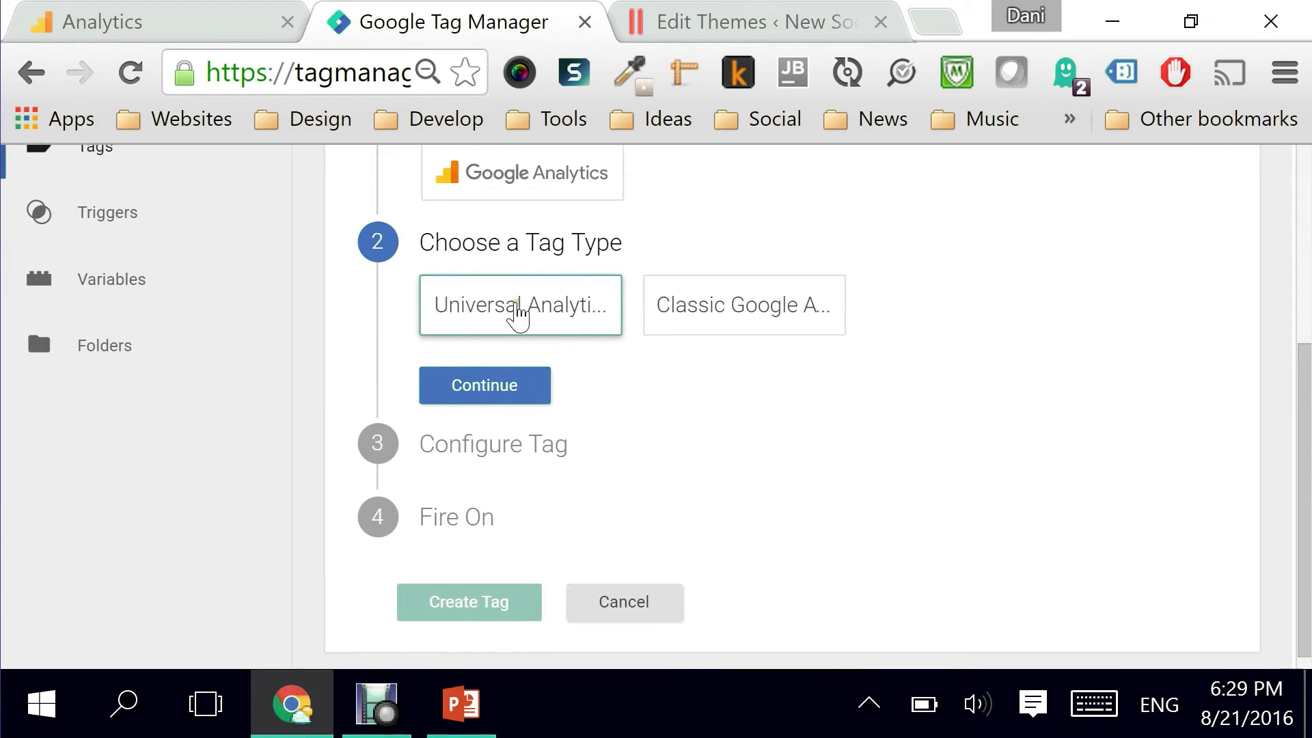
left_click(456, 388)
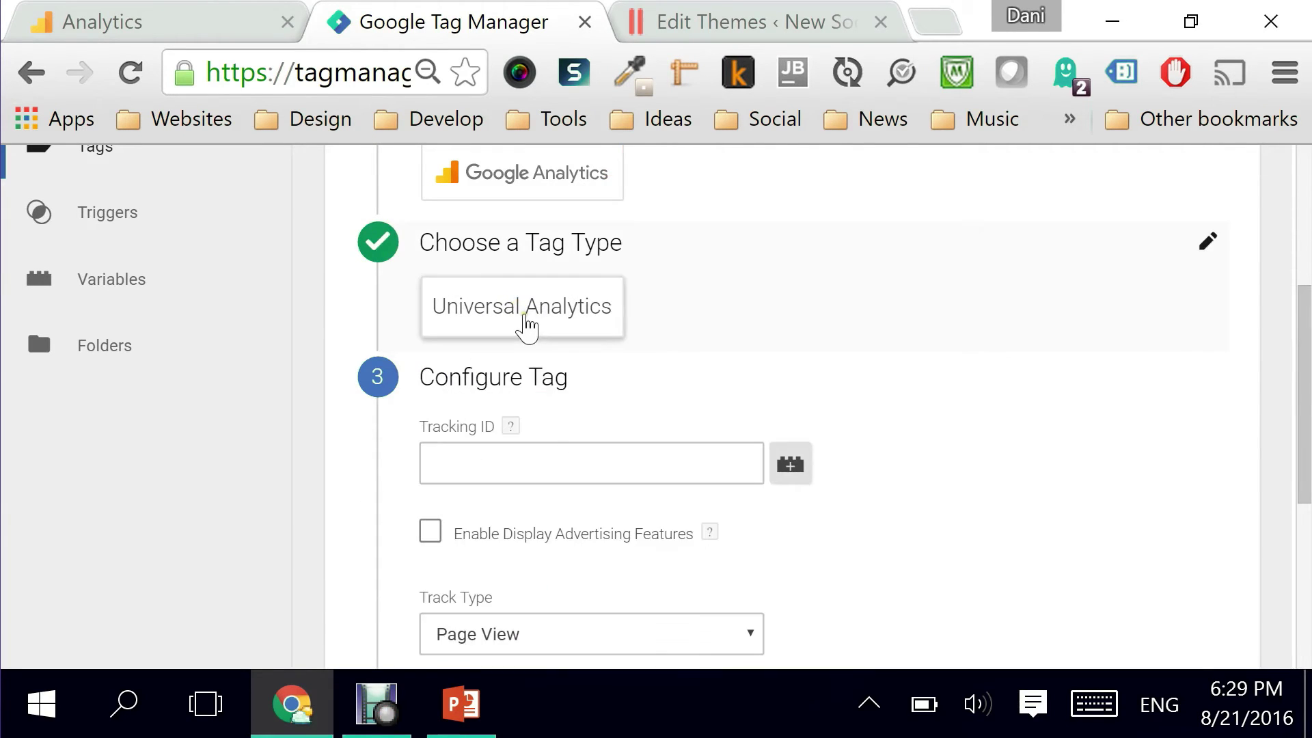
scroll(559, 419, "down", 2)
scroll(555, 427, "down", 1)
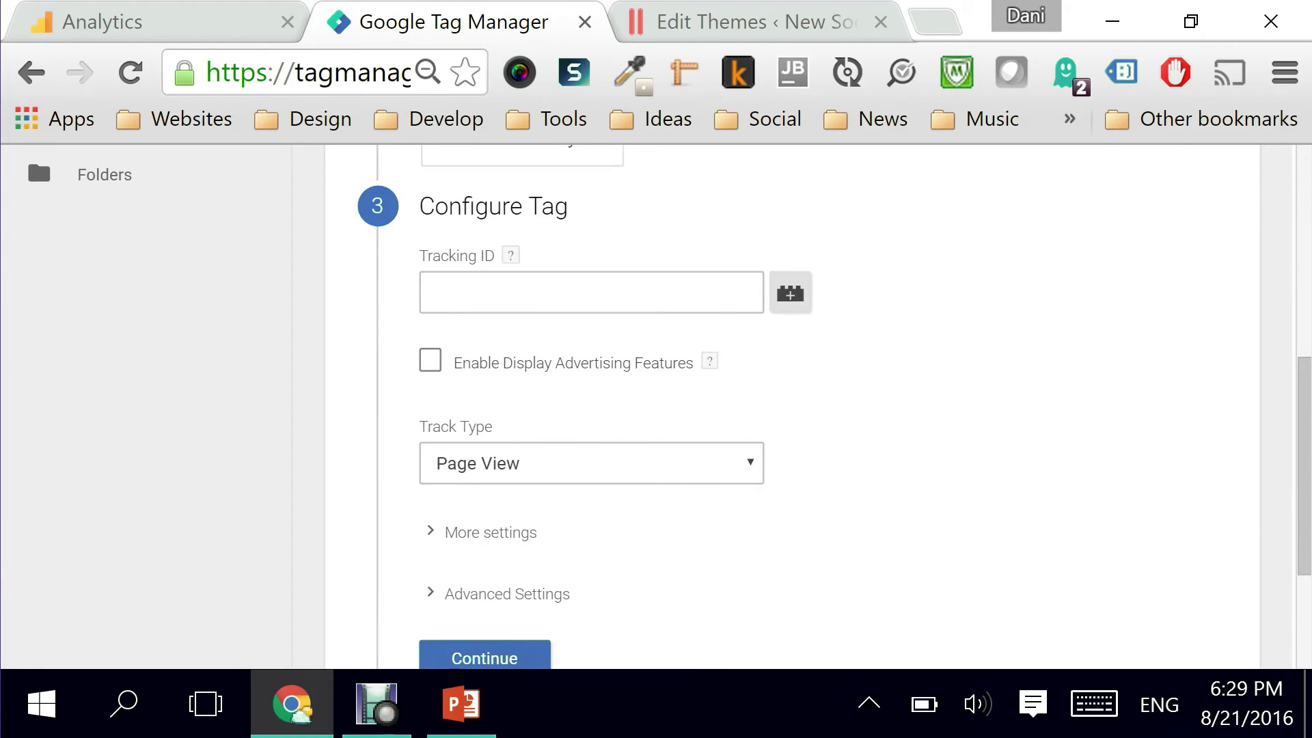
Set the tag's Tracking ID to {{gaTrackingID}} and enable Display Advertising Features.
left_click(140, 13)
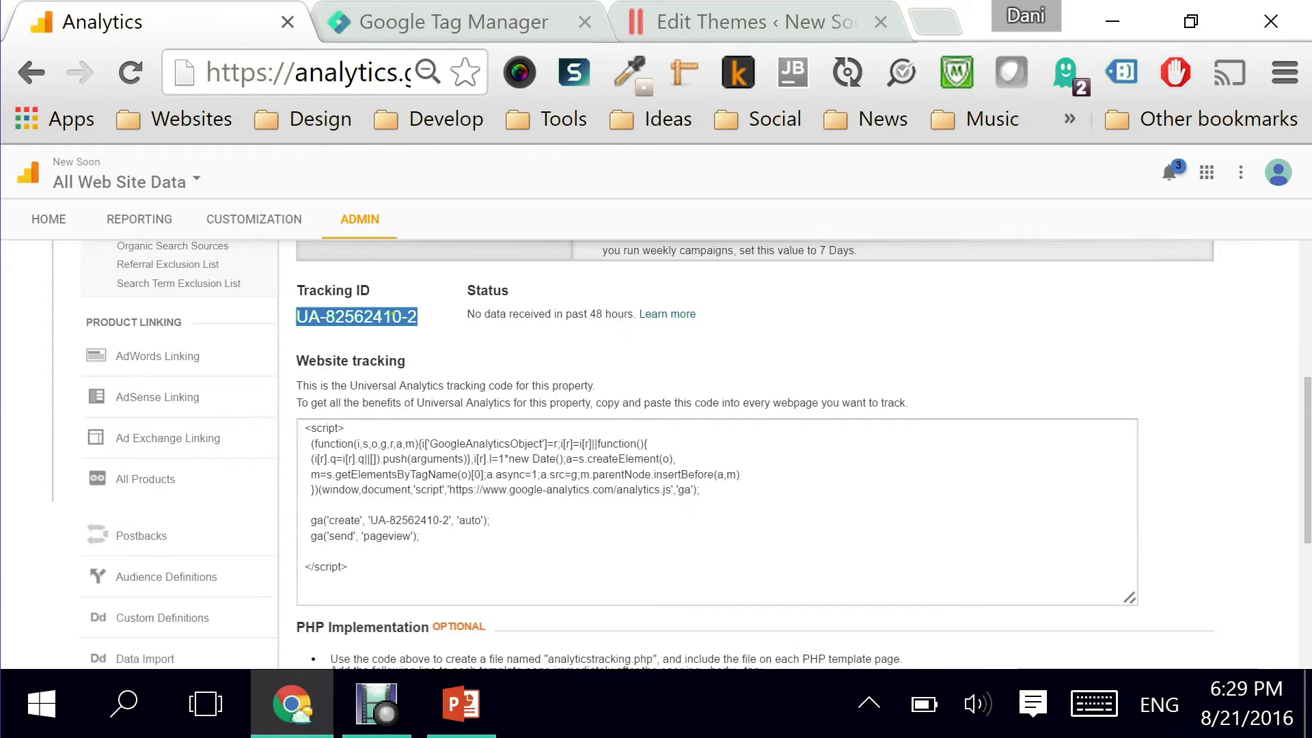
left_click(410, 22)
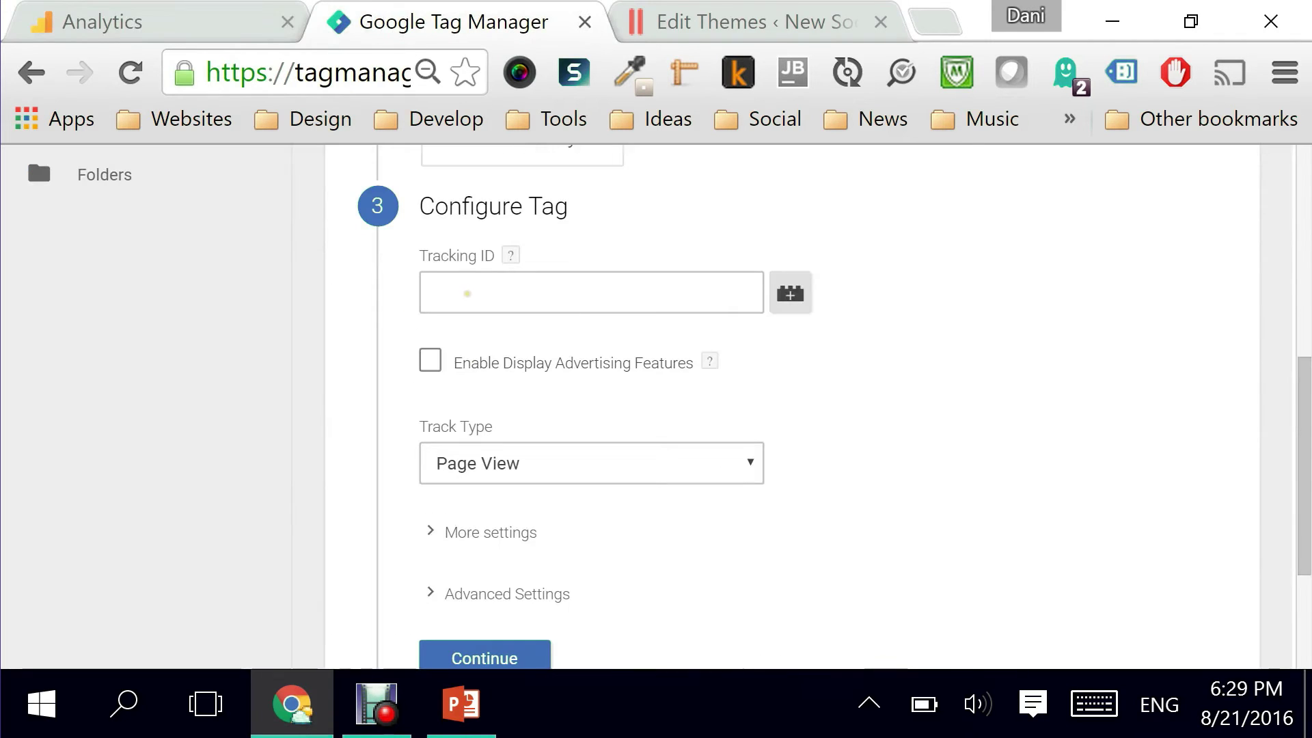
left_click(464, 292)
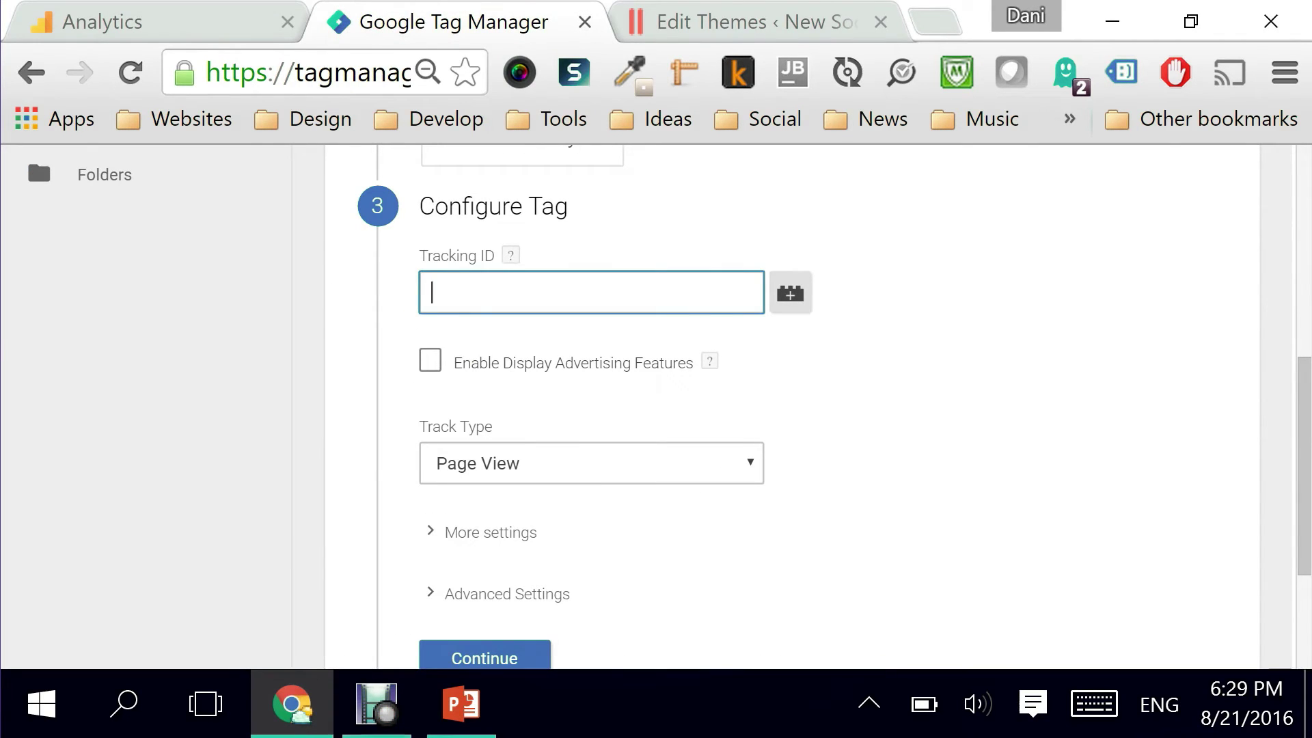
type("{{ga")
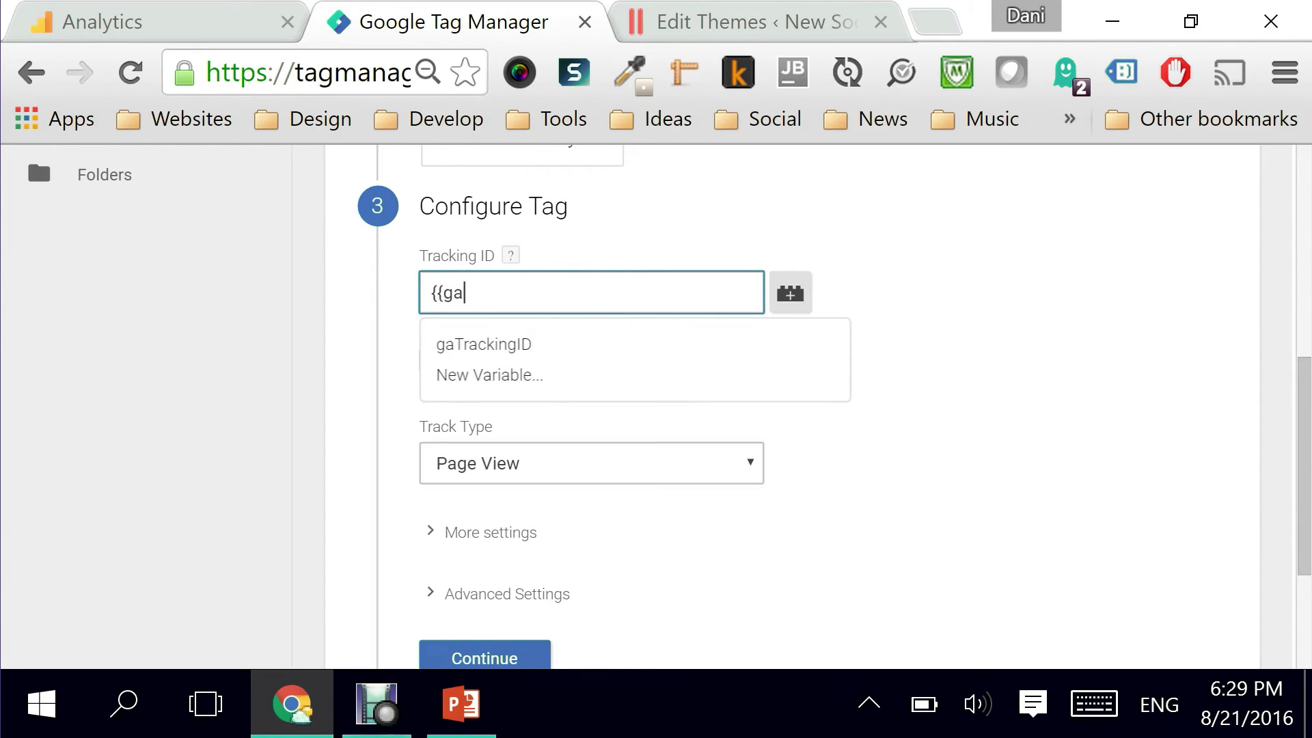
left_click(527, 347)
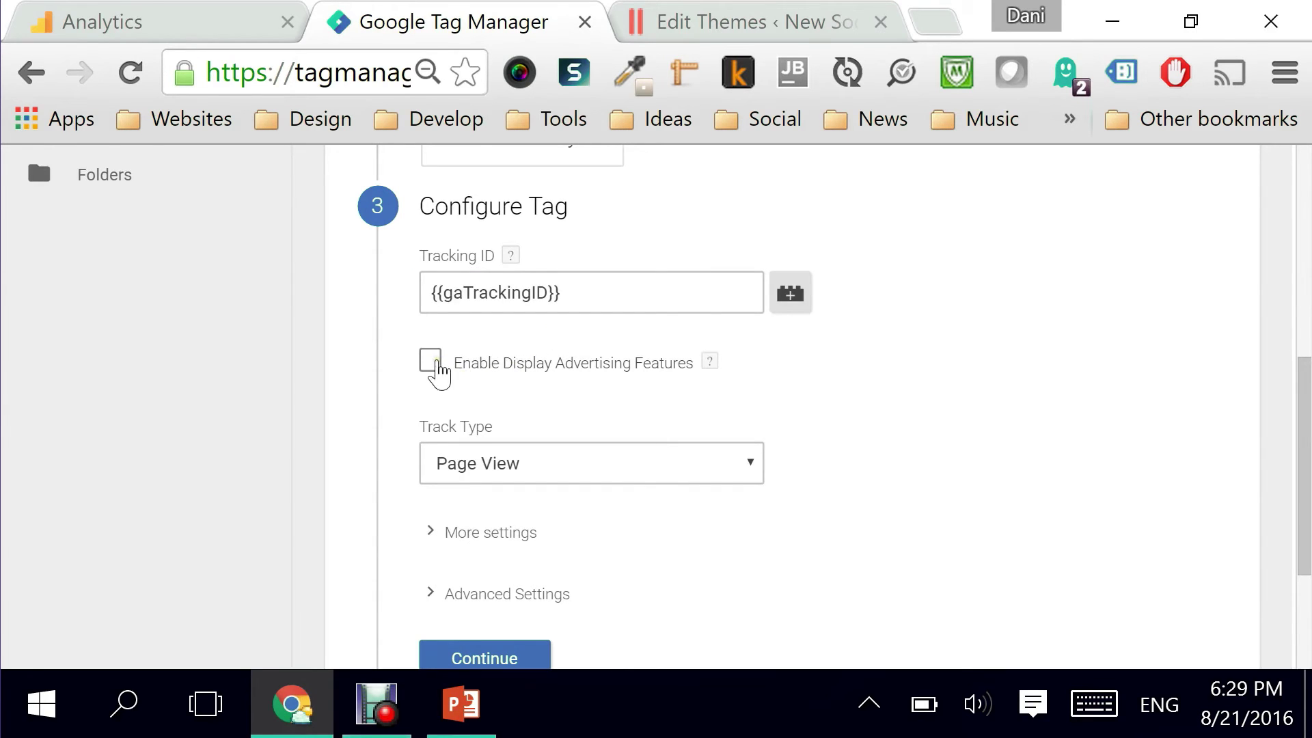
left_click(432, 362)
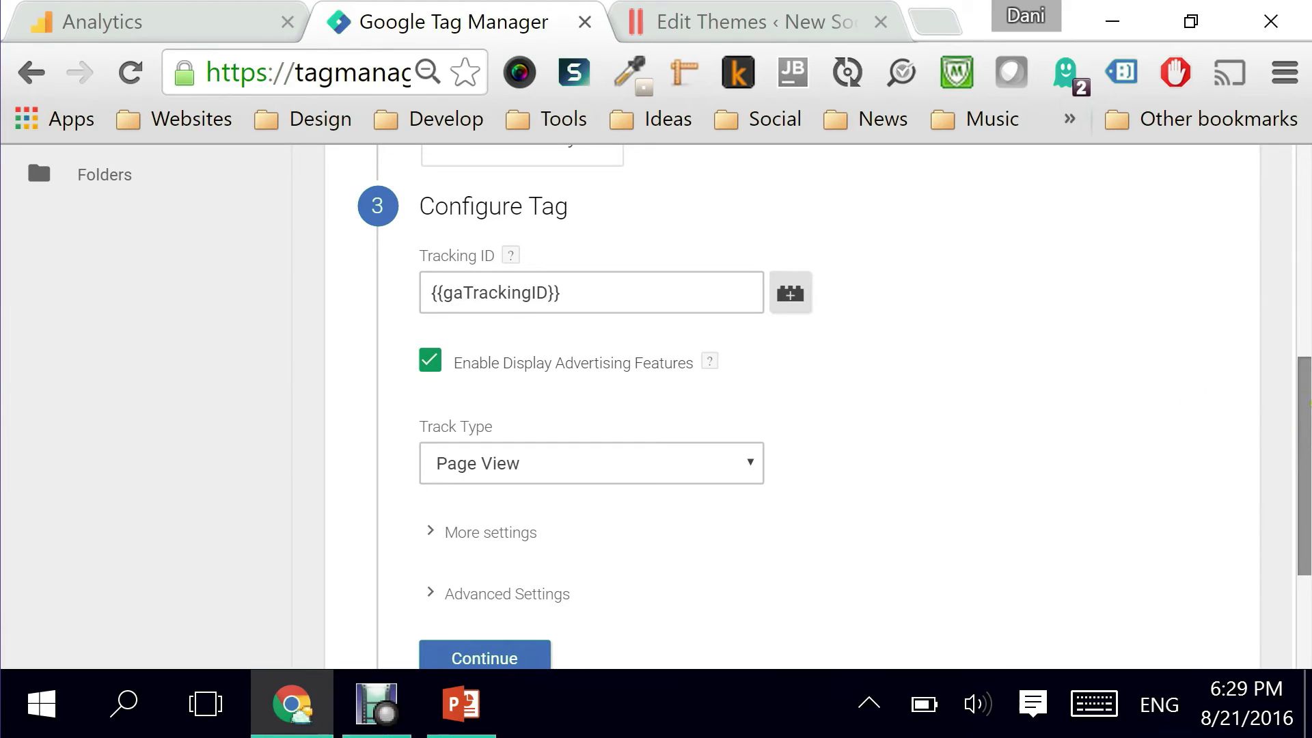
left_click_drag(1304, 400, 1303, 444)
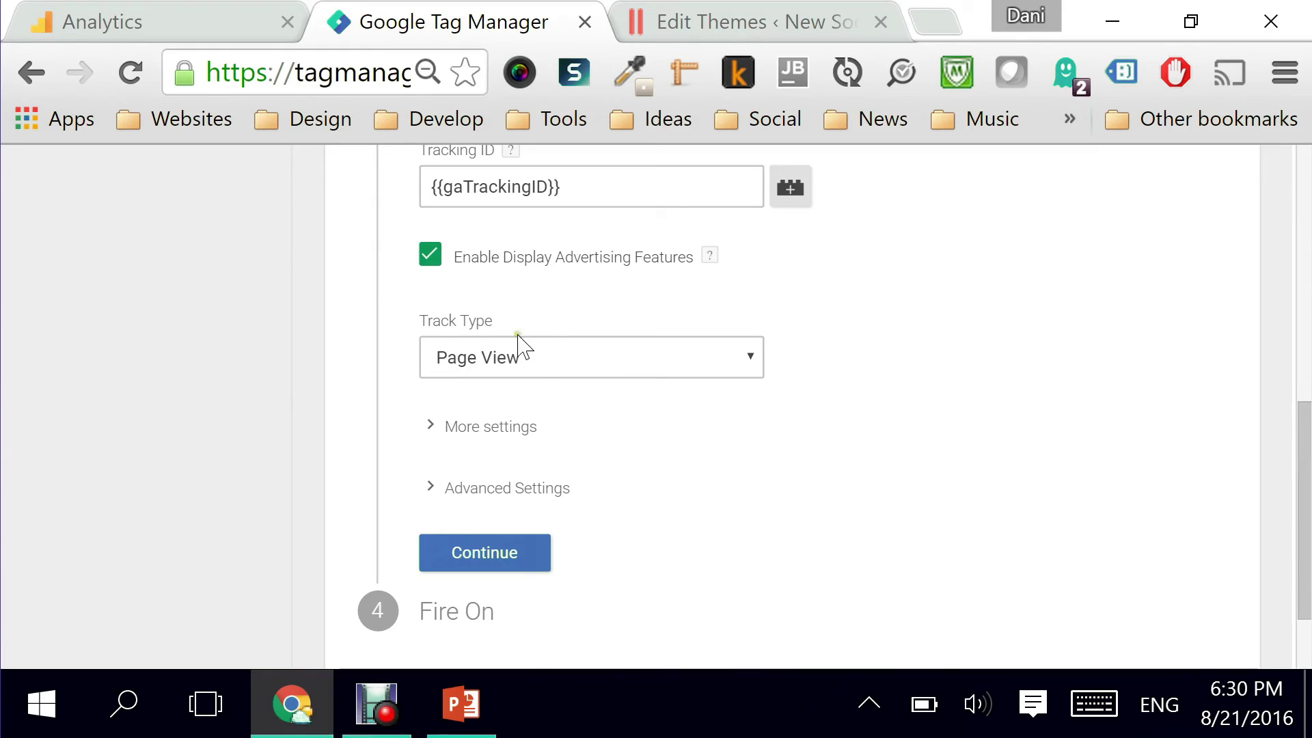
left_click_drag(419, 322, 496, 327)
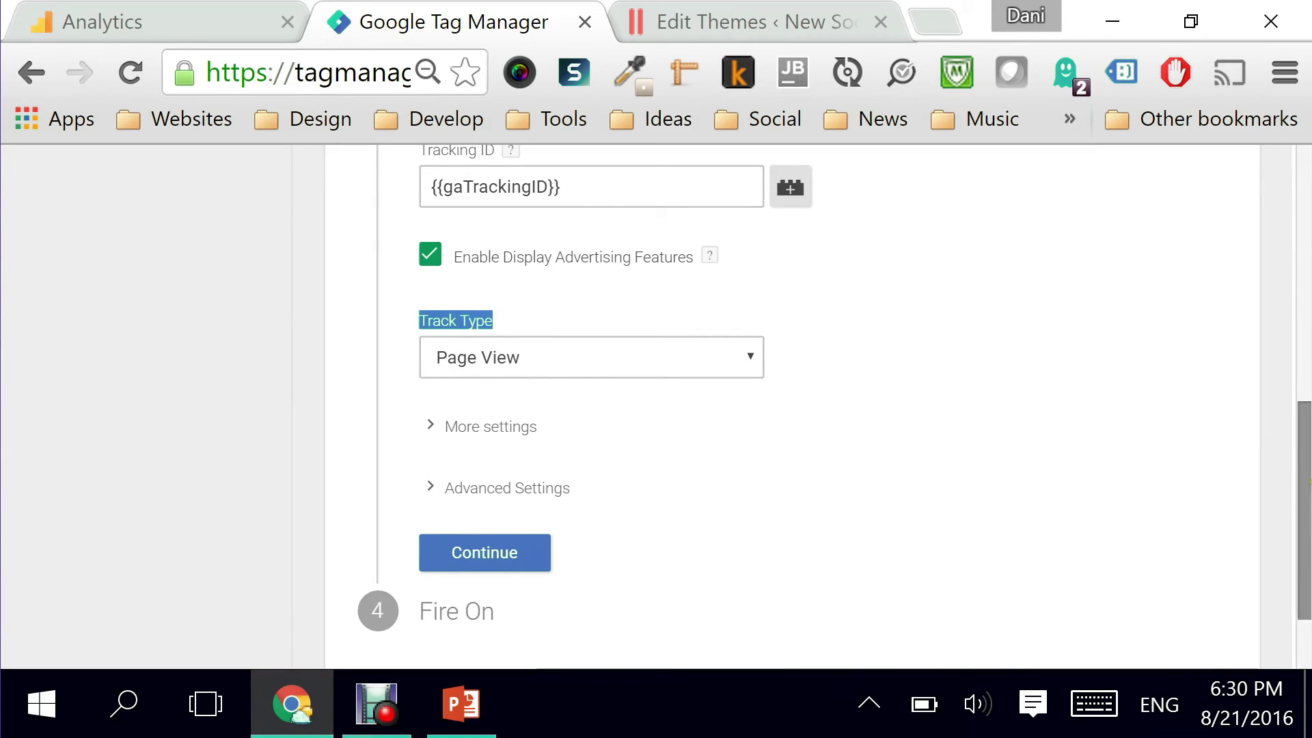
left_click_drag(1305, 479, 1303, 529)
Set GAU Tag - PageViews to fire on the All Pages trigger and create the tag.
left_click(476, 451)
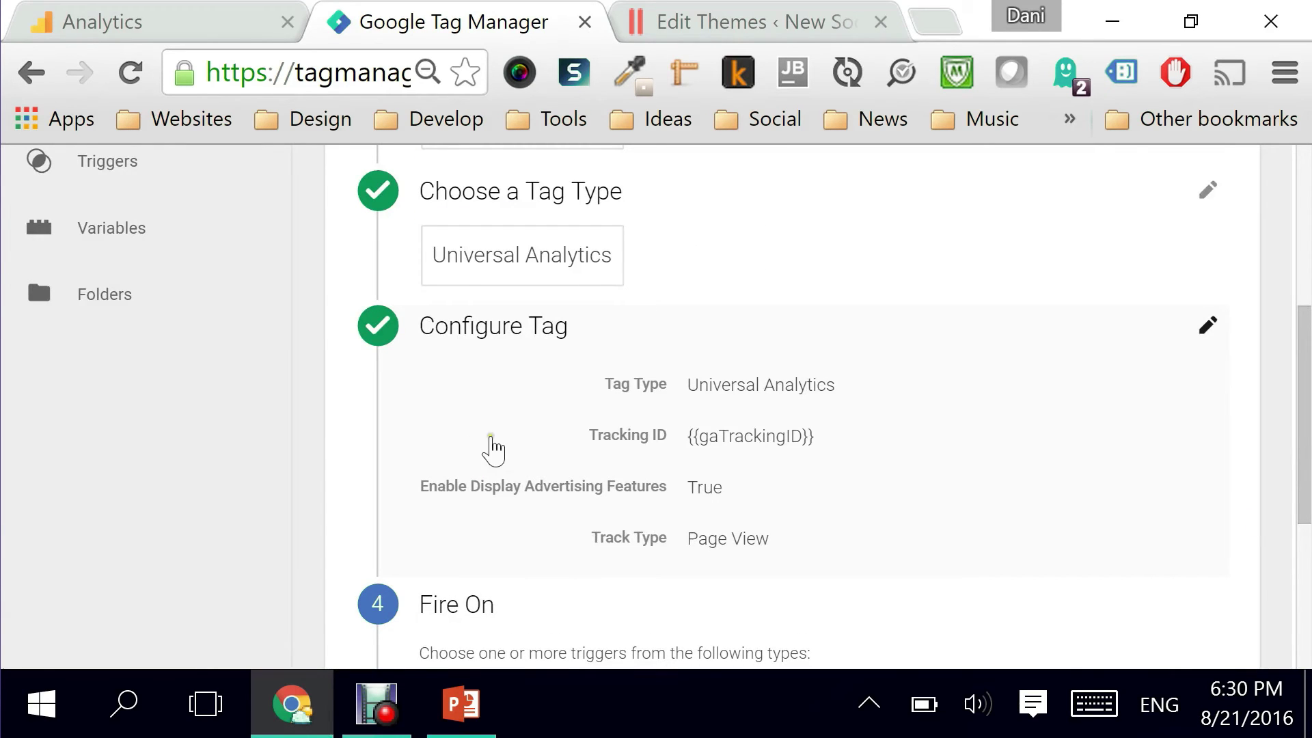
scroll(773, 418, "down", 2)
scroll(777, 422, "down", 2)
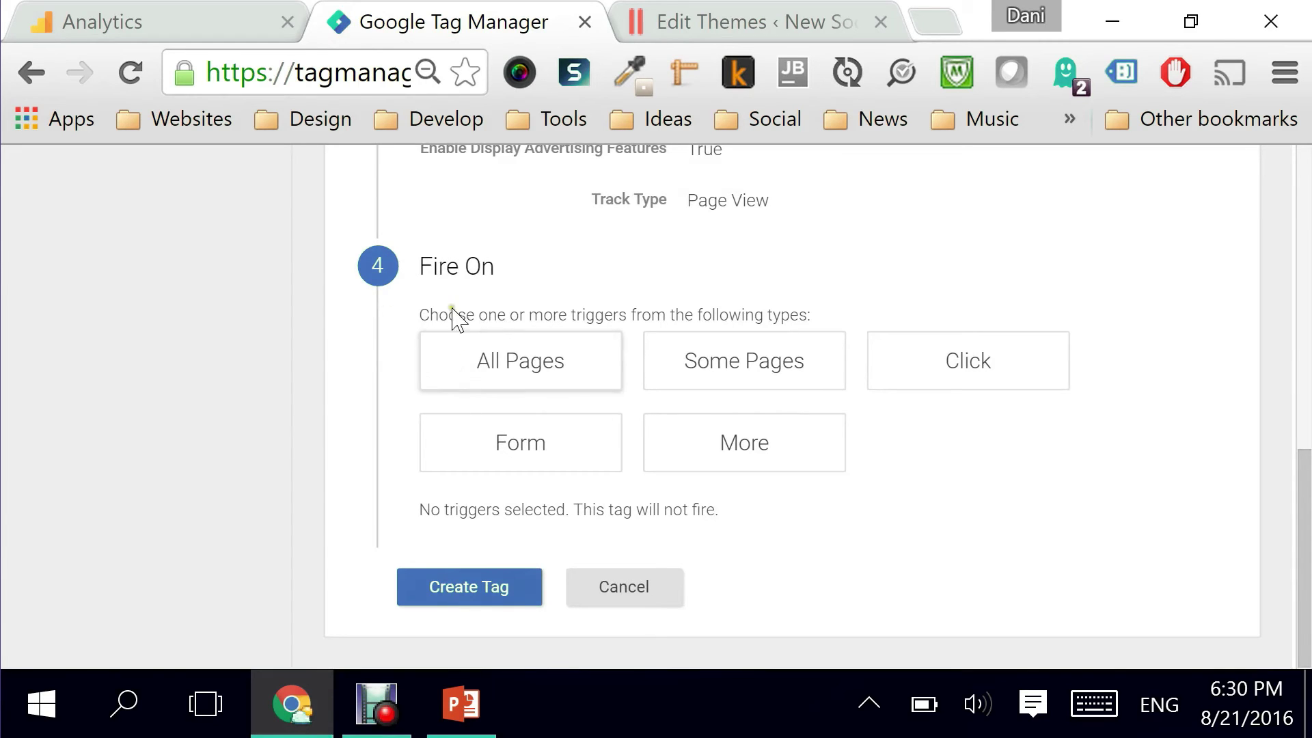
left_click(514, 353)
scroll(547, 350, "down", 2)
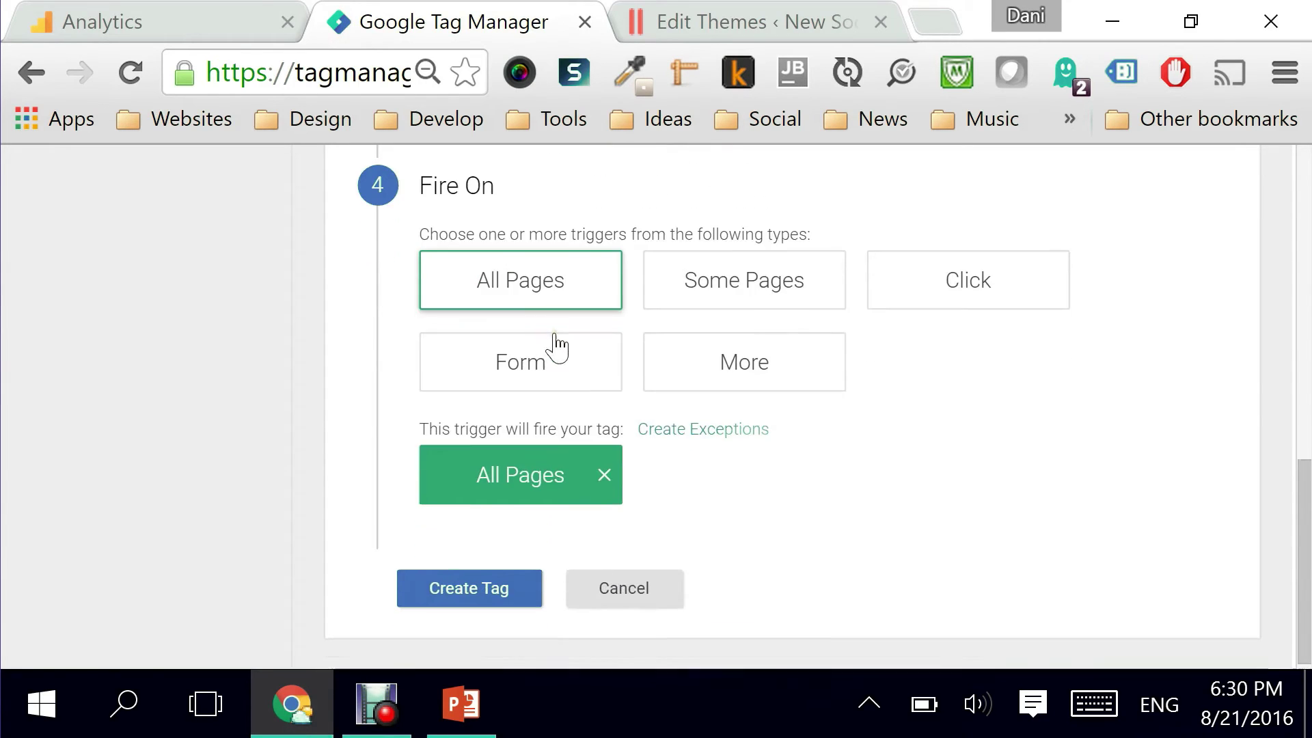
left_click(479, 602)
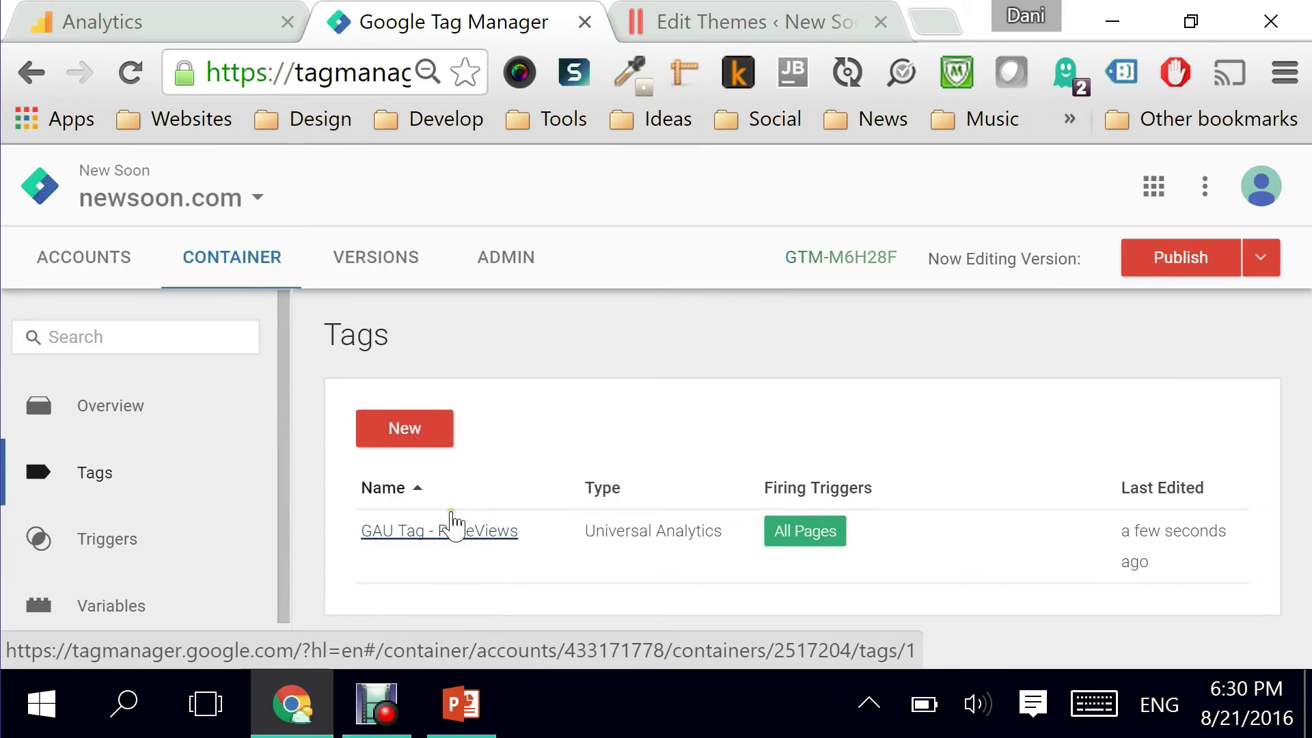
Start Preview and Debug mode for unpublished container Version 1 from the Publish dropdown.
left_click(1264, 264)
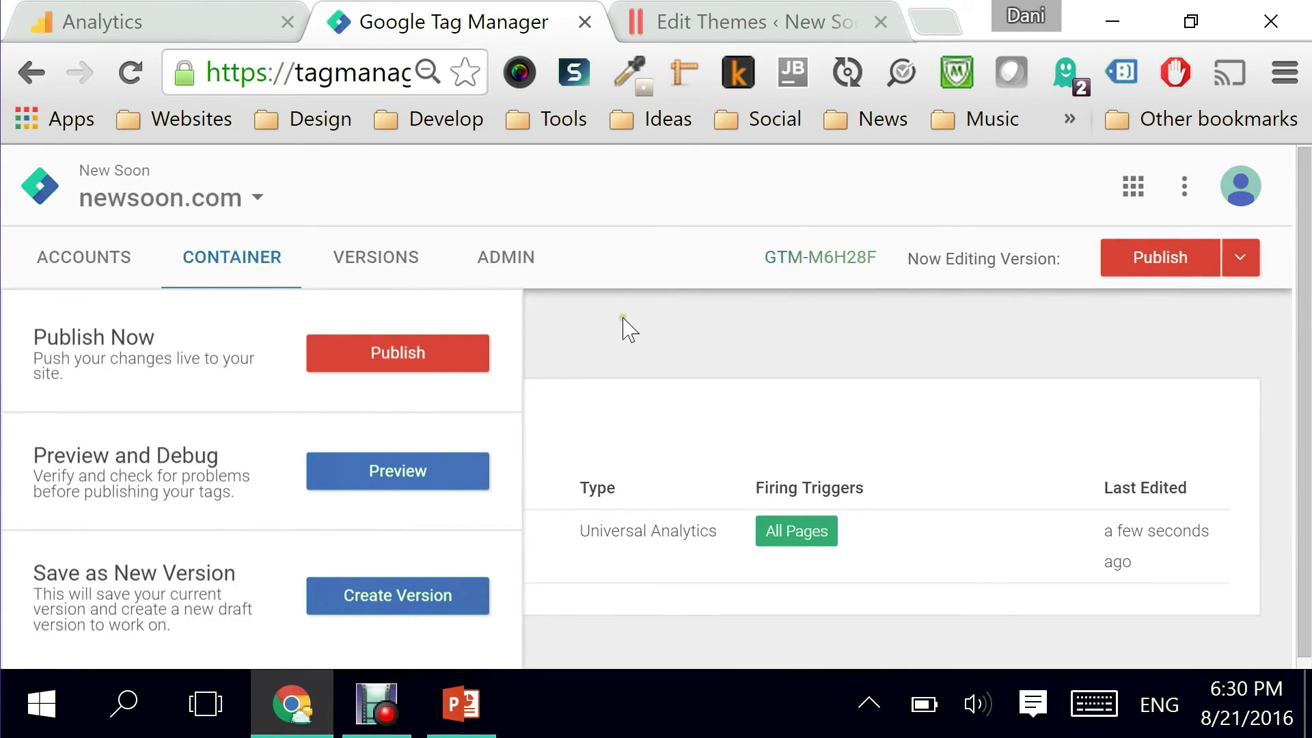
left_click(366, 482)
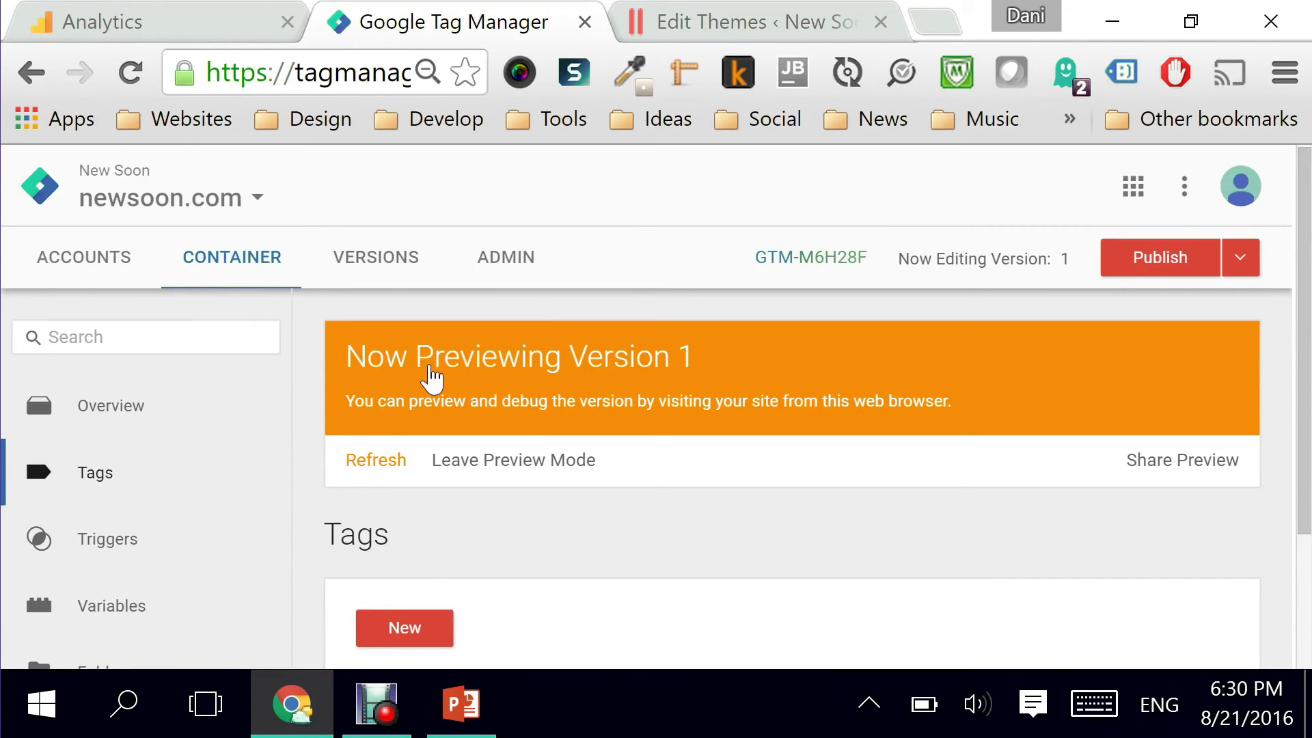
scroll(430, 374, "down", 2)
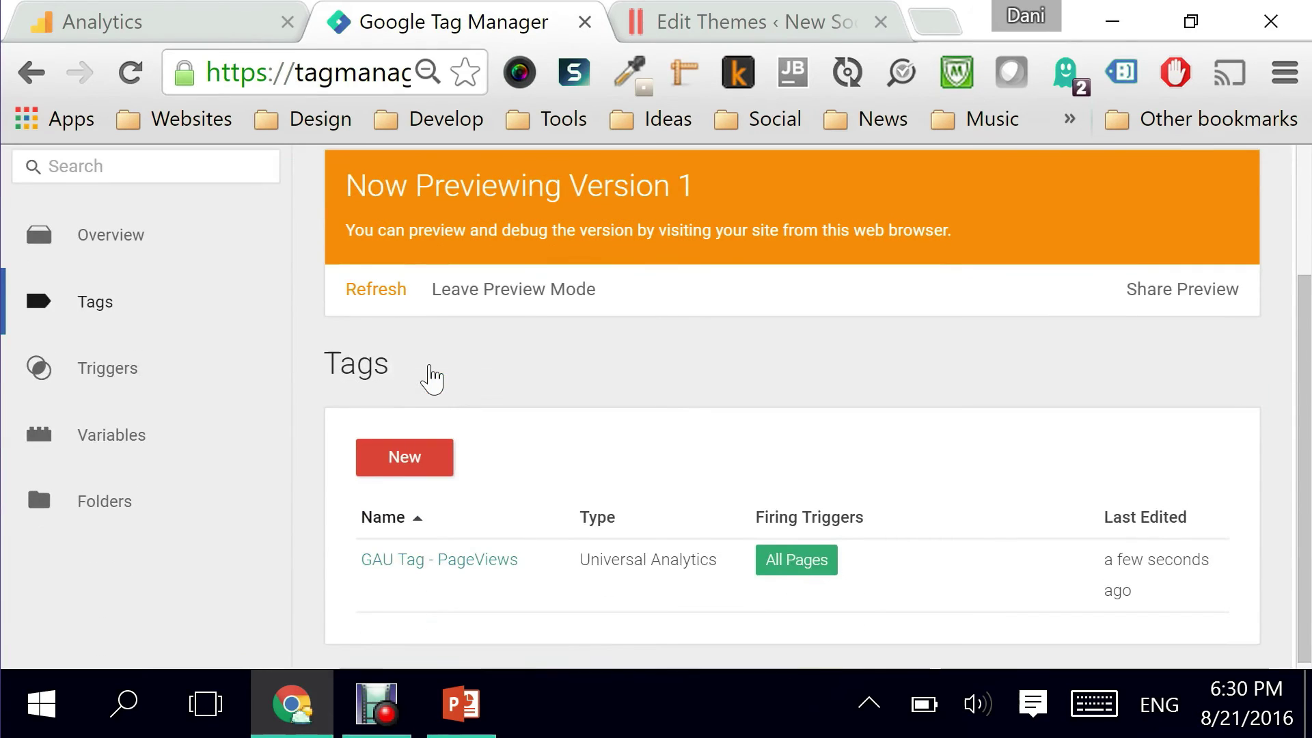
left_click(929, 22)
Load newsoon.com and check the debug panel shows GAU Tag - PageViews fired 1 time.
type("newsoon.com")
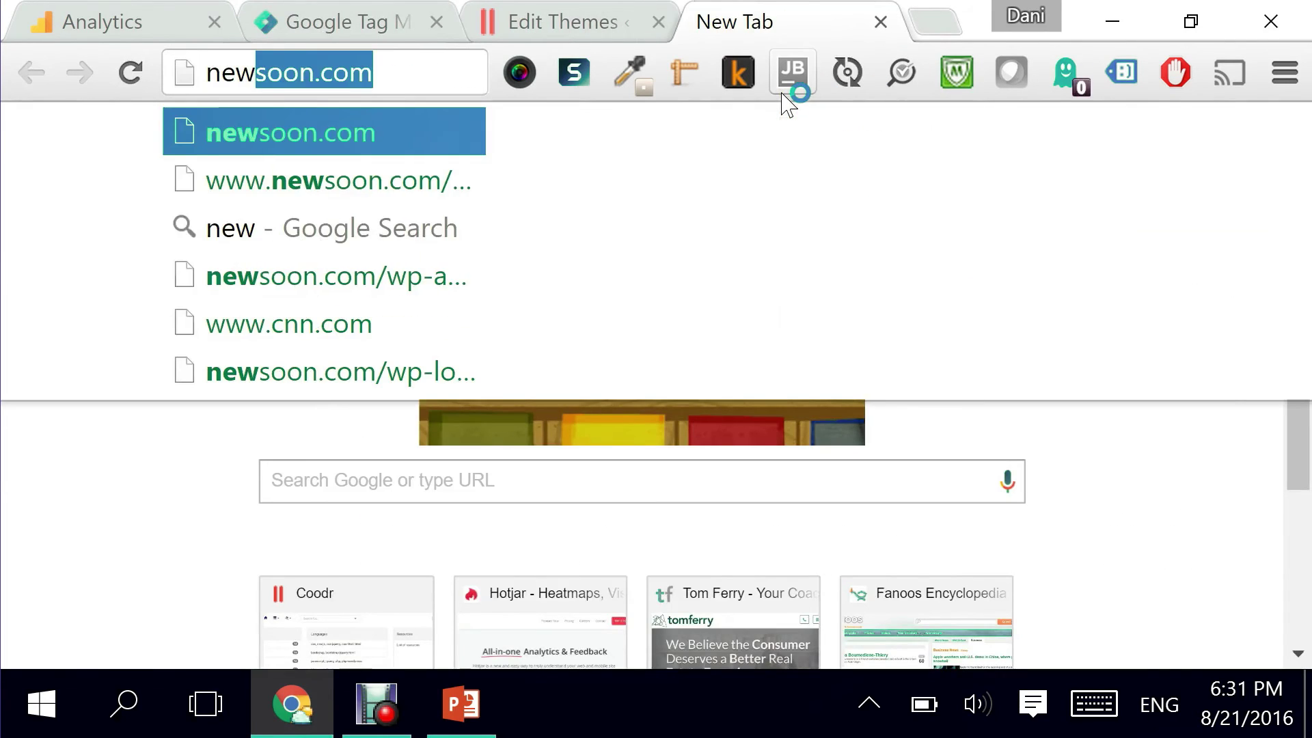
key("Return")
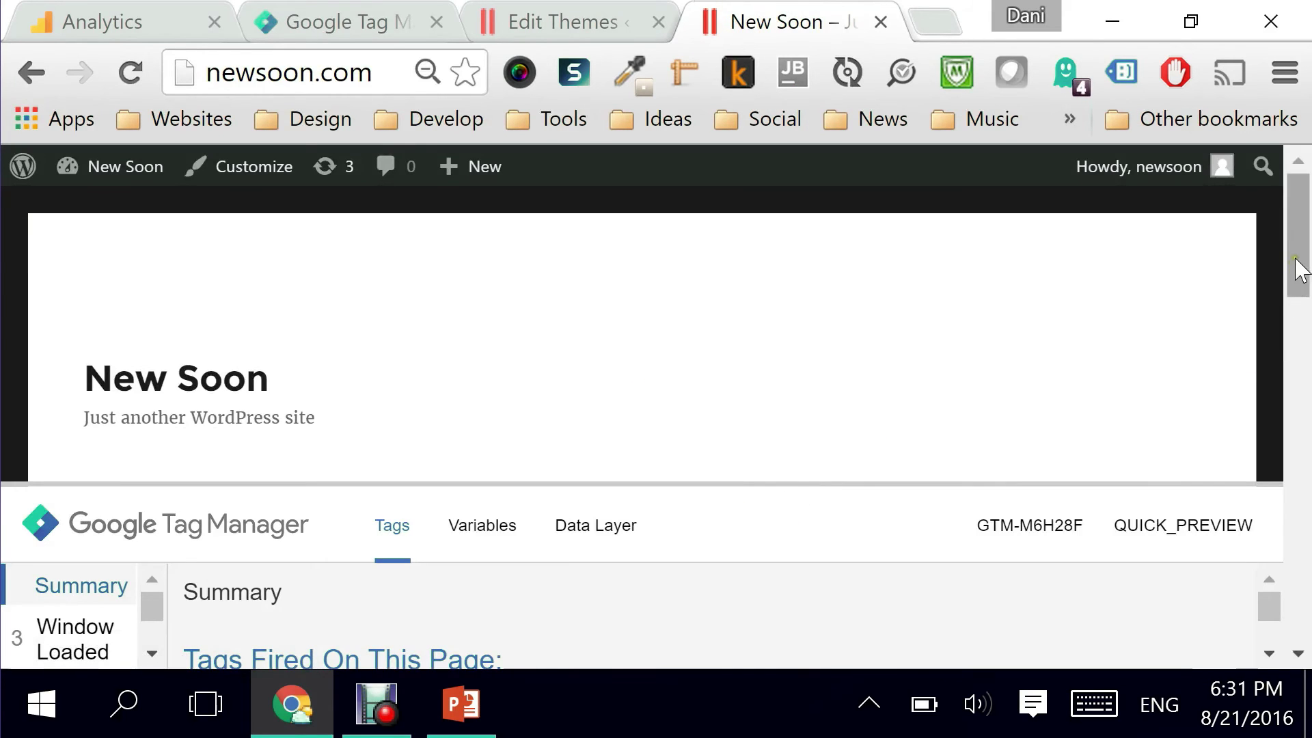
left_click_drag(1296, 269, 1298, 301)
left_click_drag(393, 483, 404, 243)
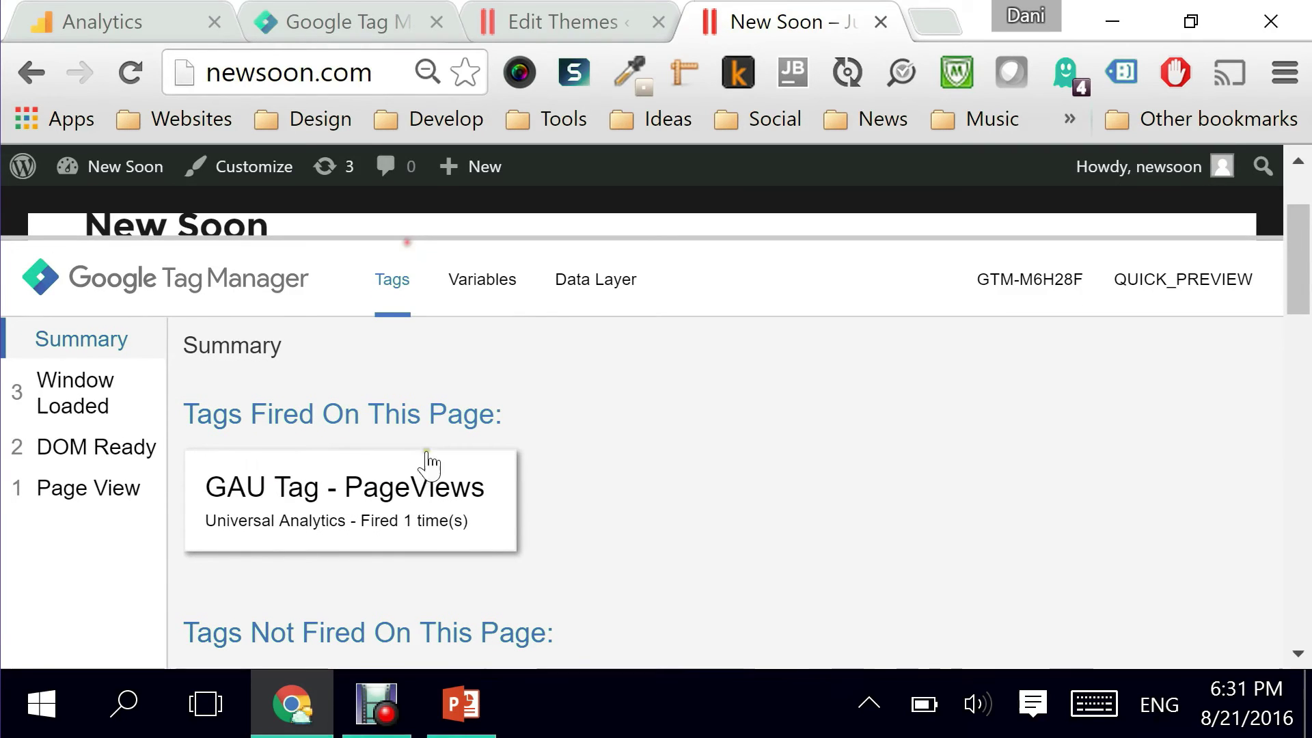
left_click_drag(181, 413, 504, 410)
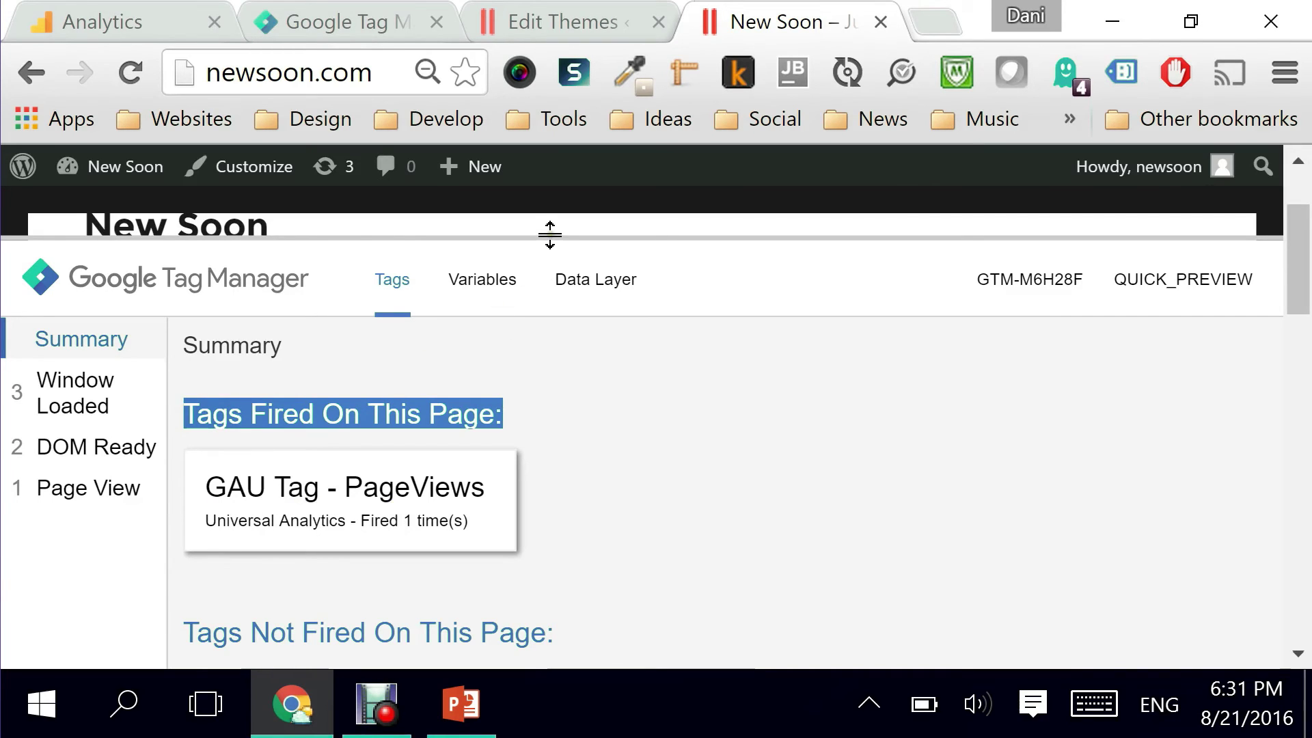
left_click_drag(548, 236, 582, 579)
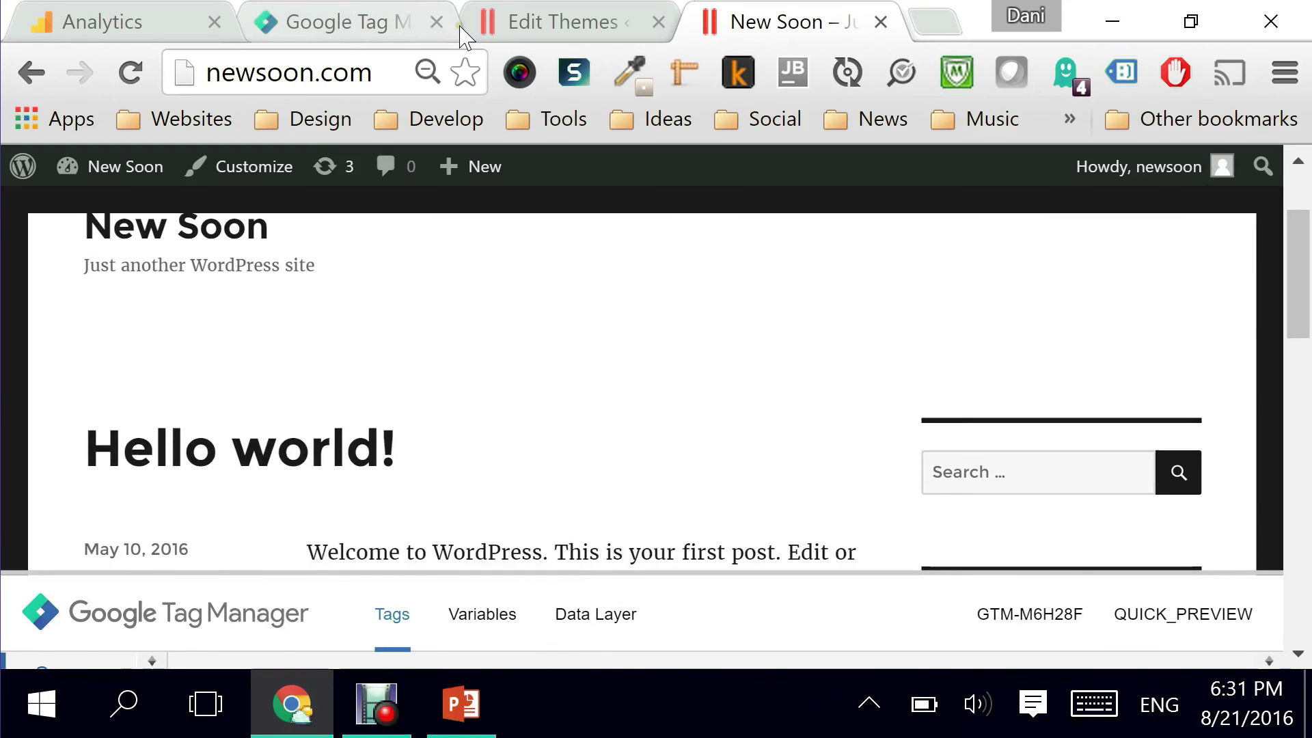
Back in Tag Manager, publish container Version 1 using Publish Now.
left_click(417, 30)
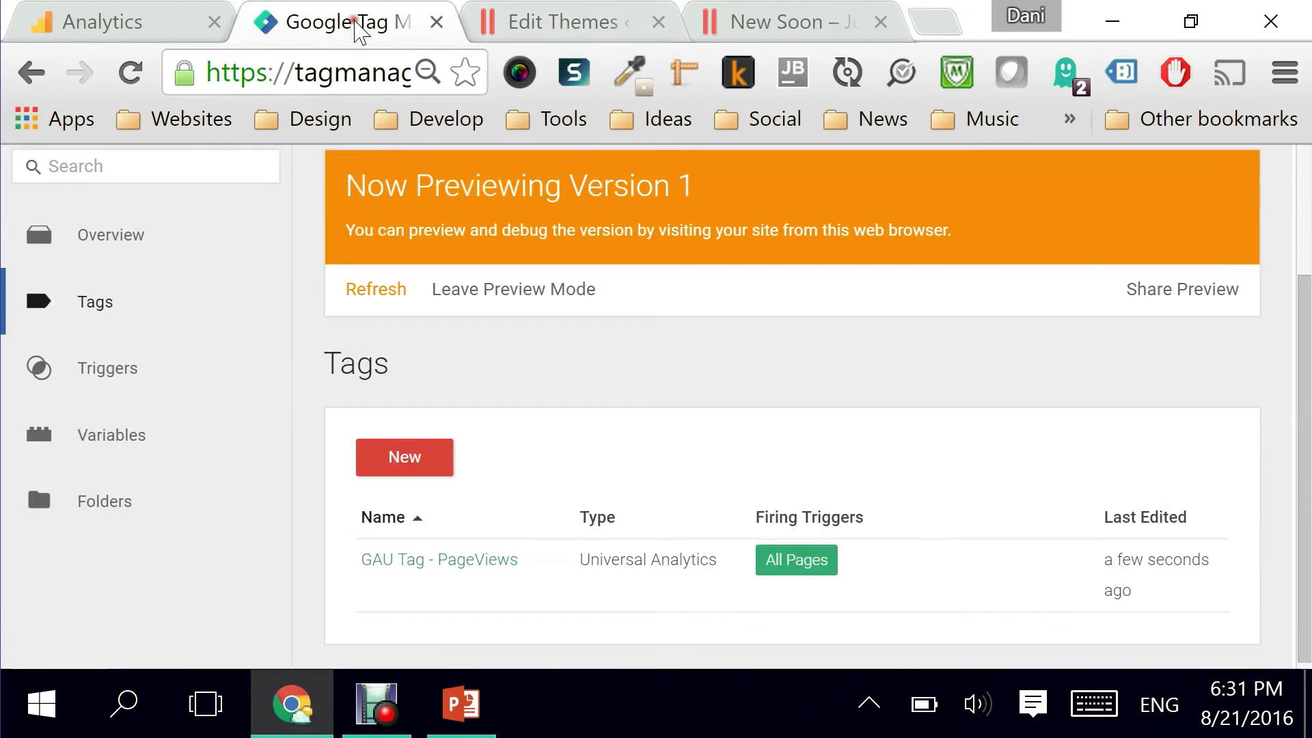
scroll(1305, 396, "up", 5)
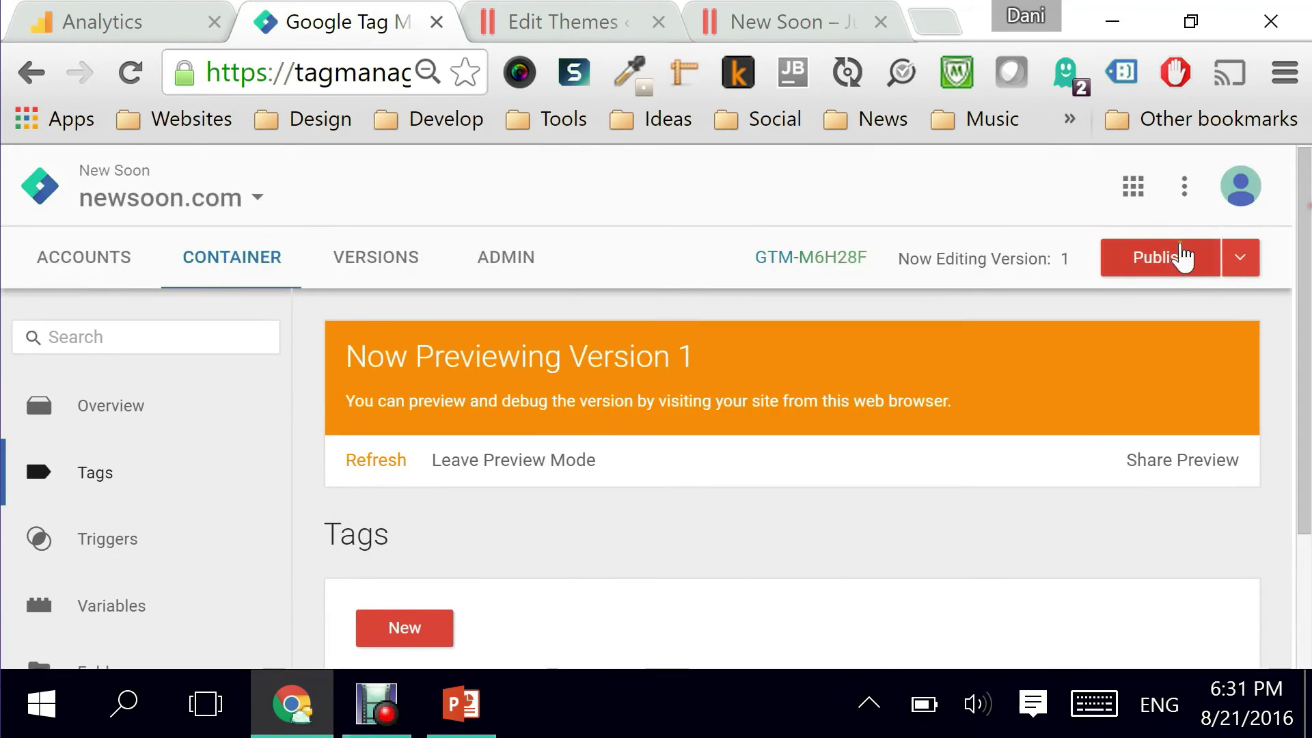
left_click(1180, 255)
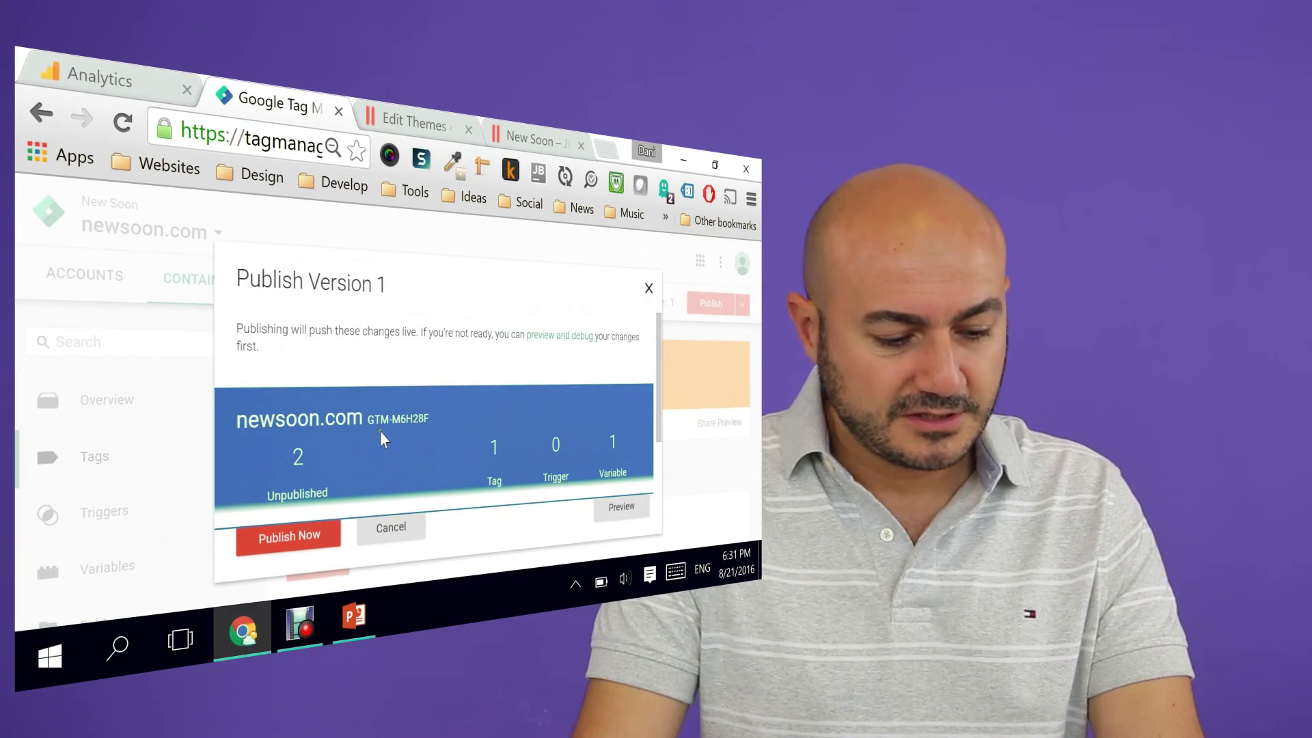
scroll(451, 464, "down", 2)
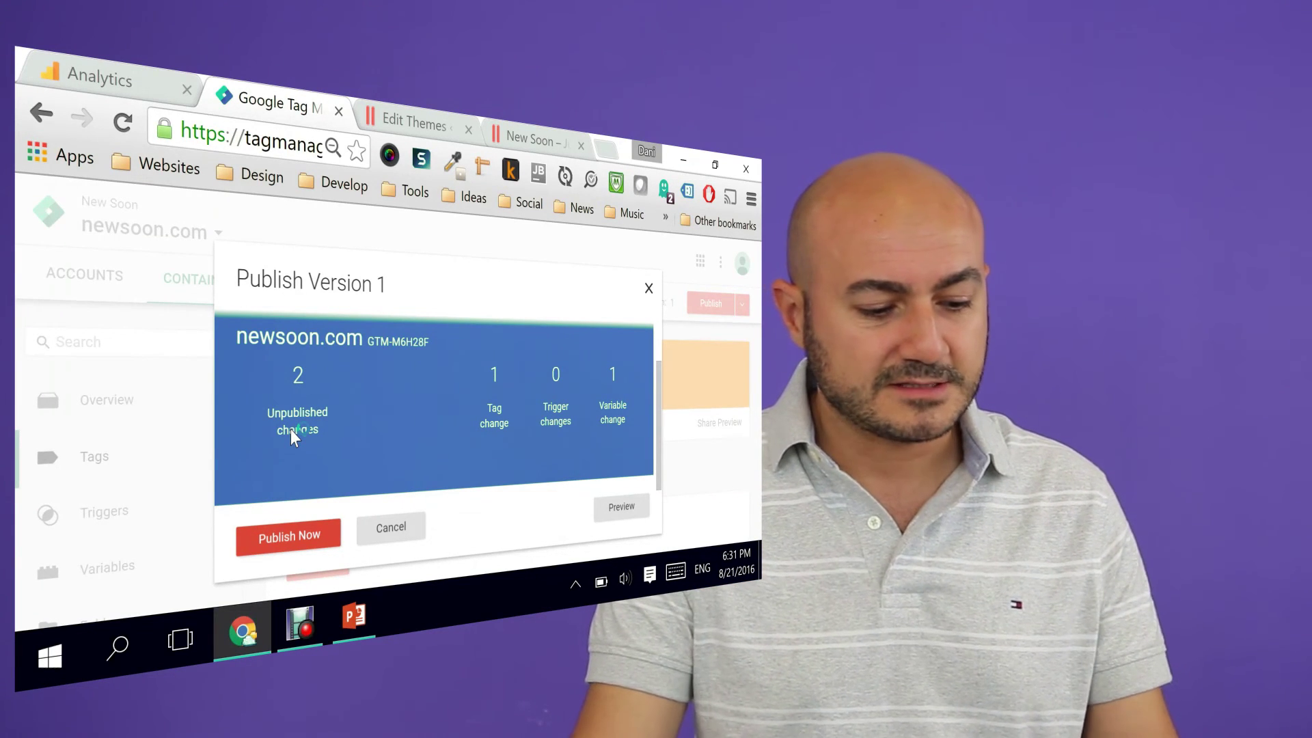
left_click(286, 543)
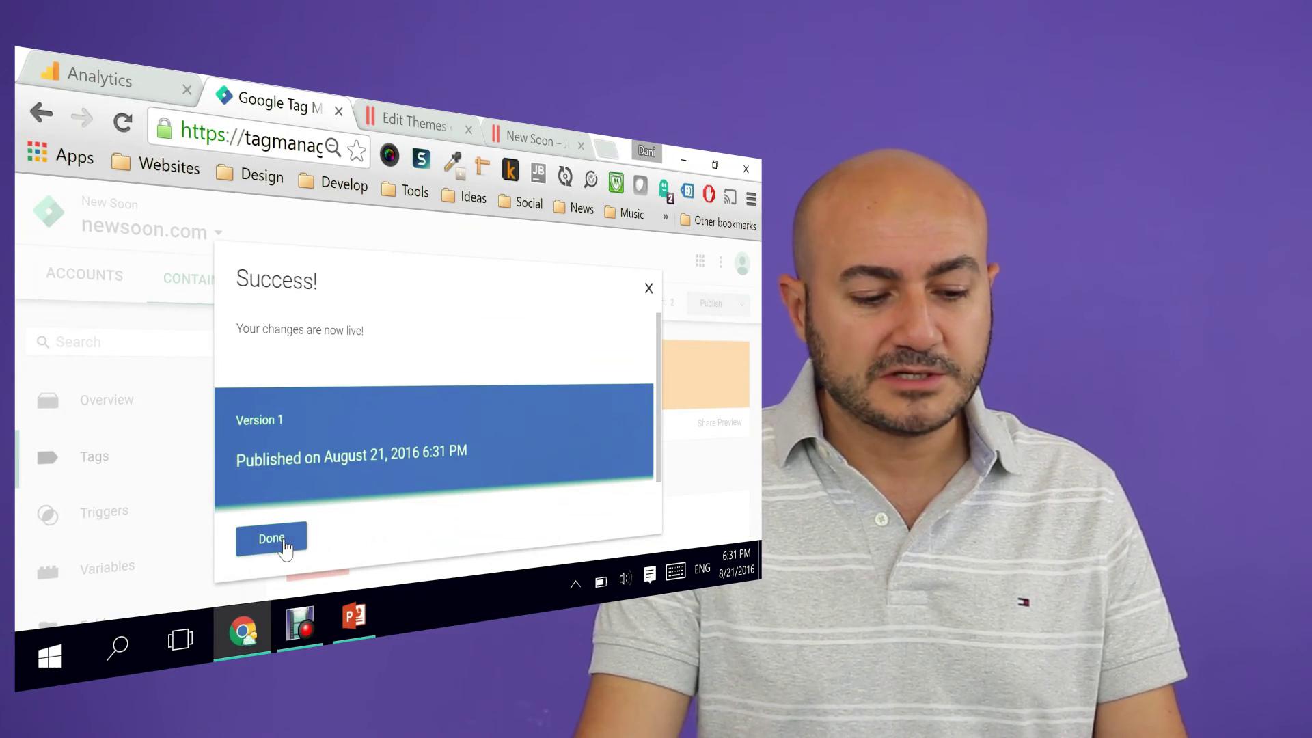